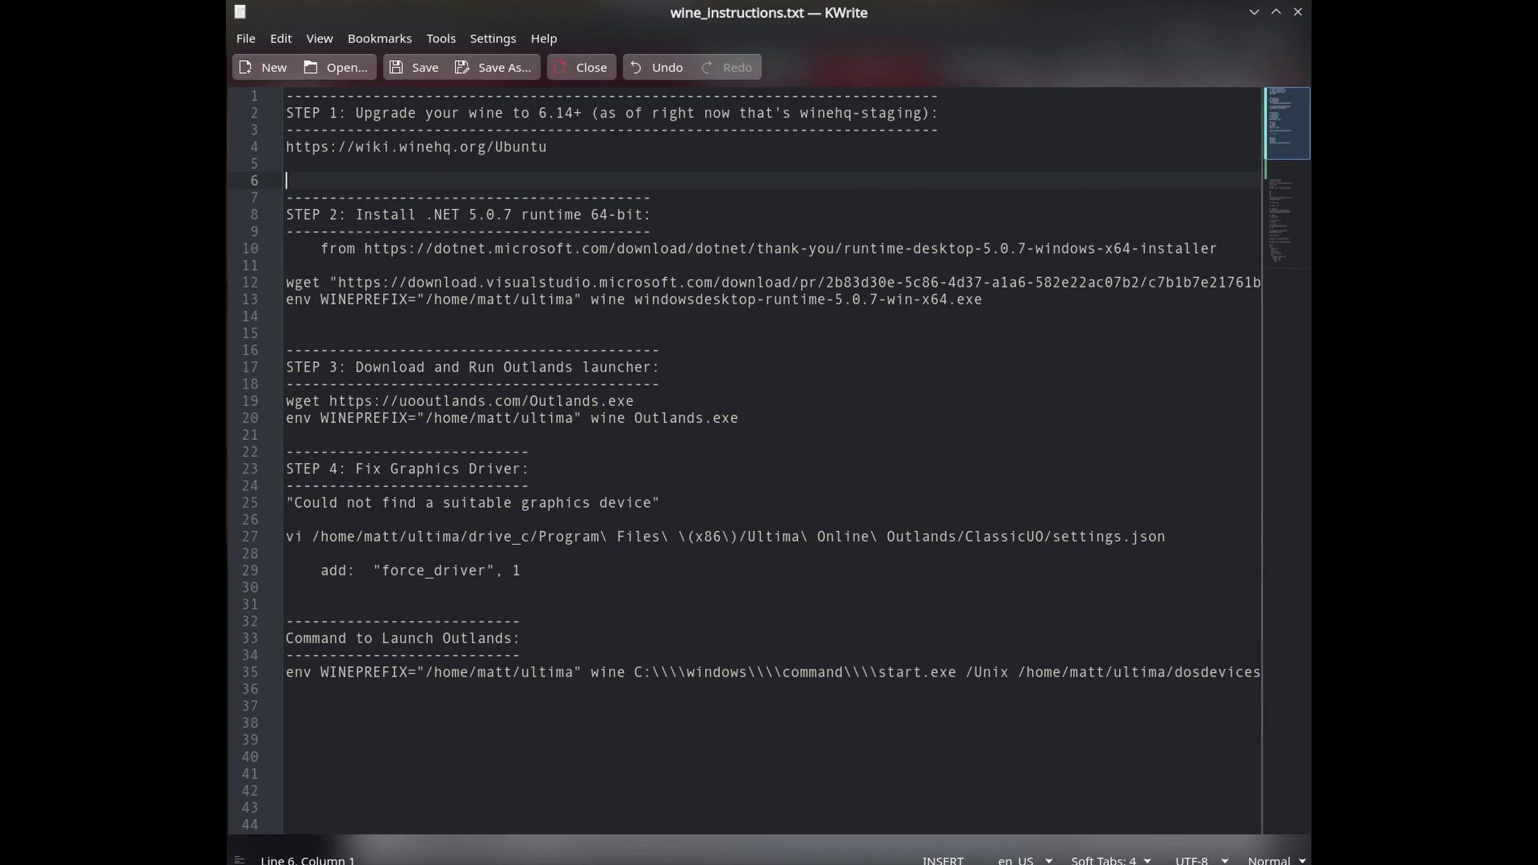
Review the STEP 1 heading and the winehq-staging package name, singling out 'staging'.
key(Up)
key(Up)
key(Up)
key(Up)
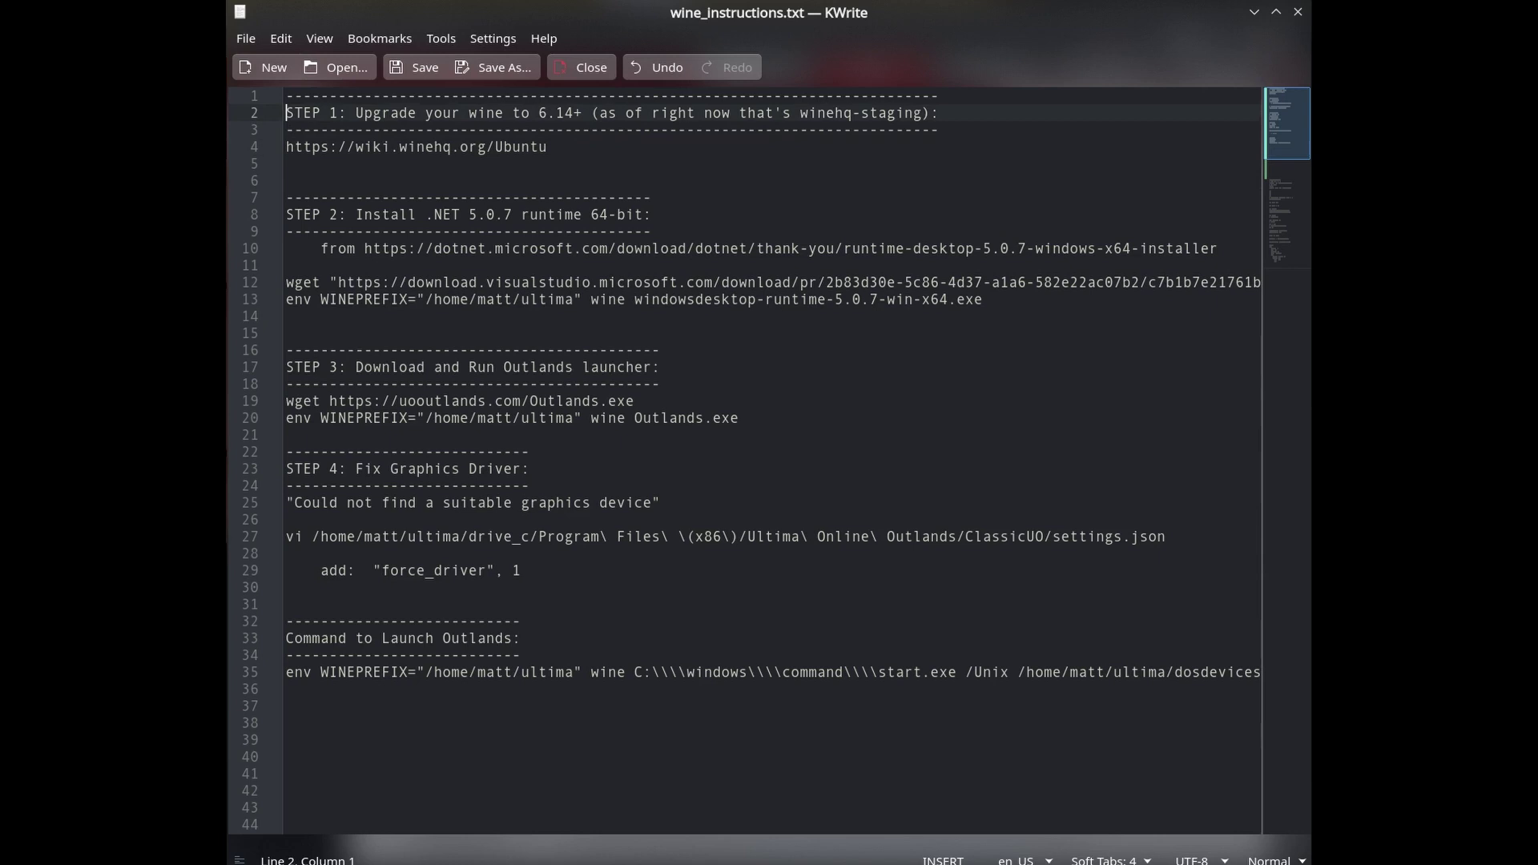
key(shift+Down)
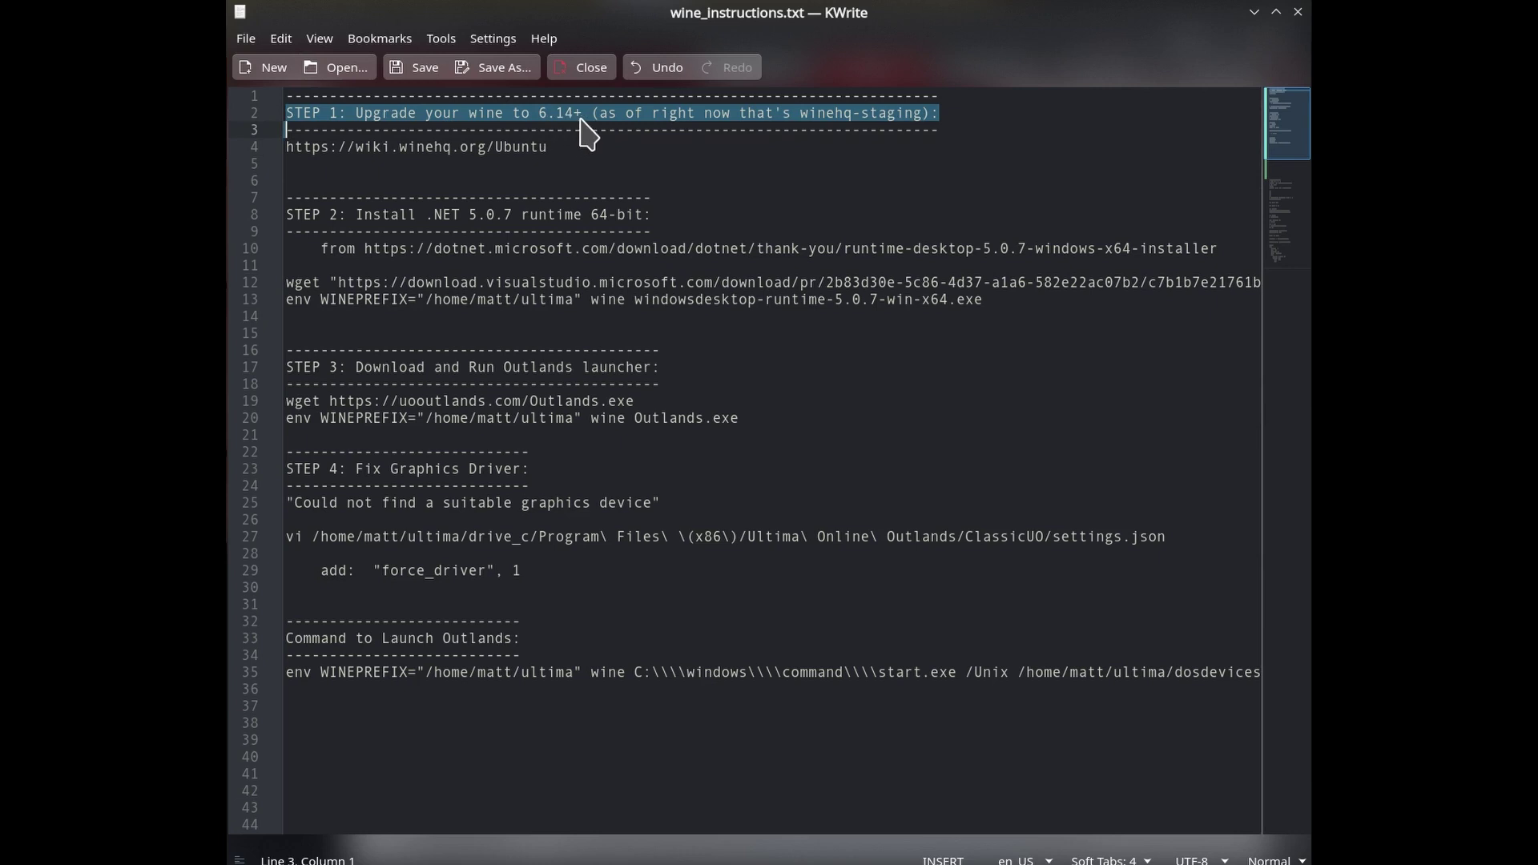
drag(799, 108, 919, 117)
double_click(901, 113)
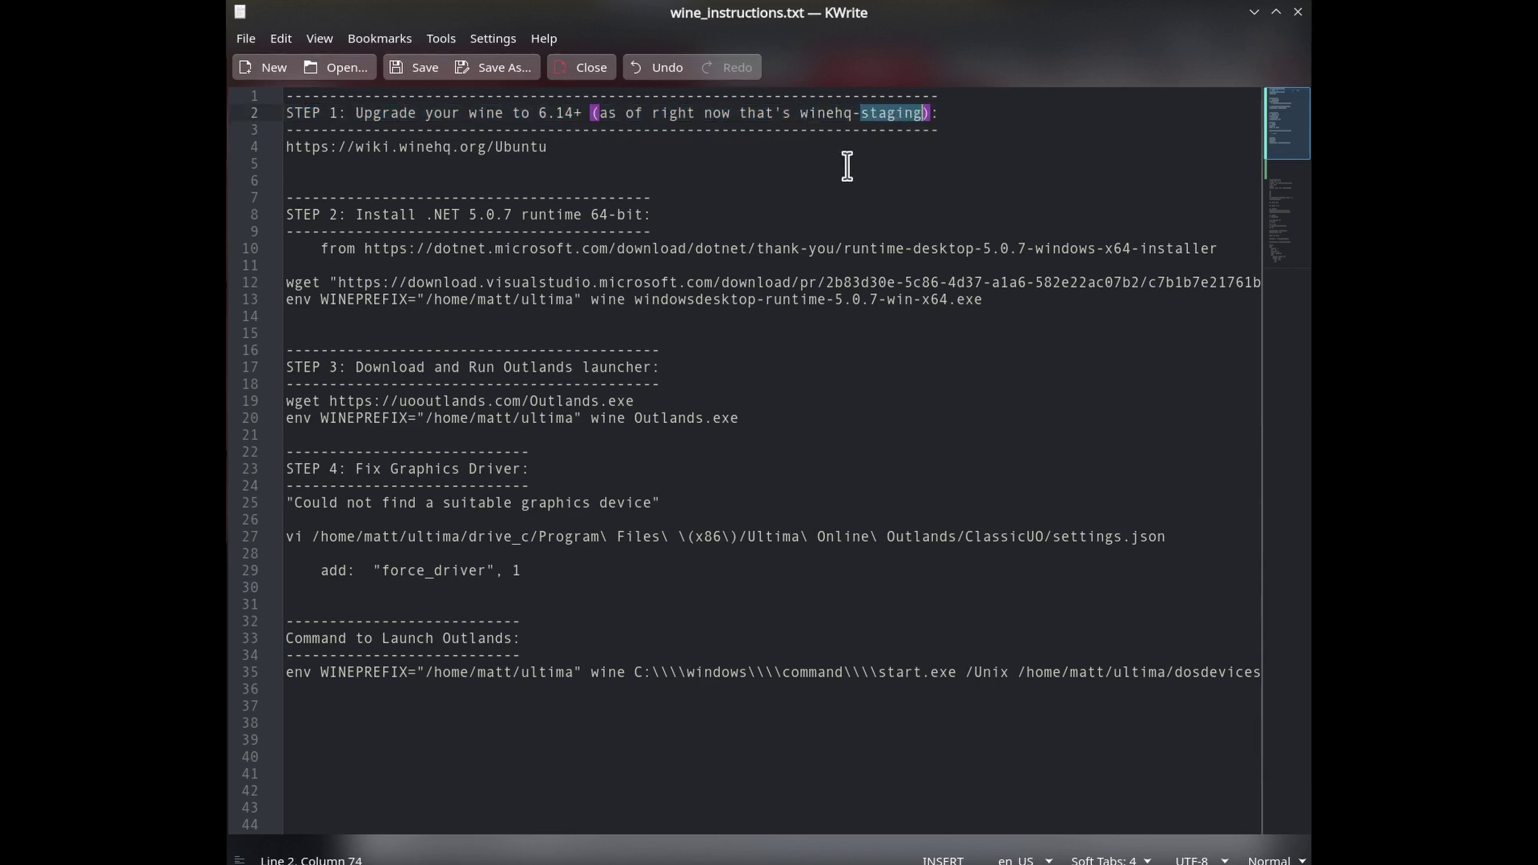
Change '.NET 5.0.7' to '.NET Core 5.0.7' in step 2 and save the file.
drag(425, 215, 522, 215)
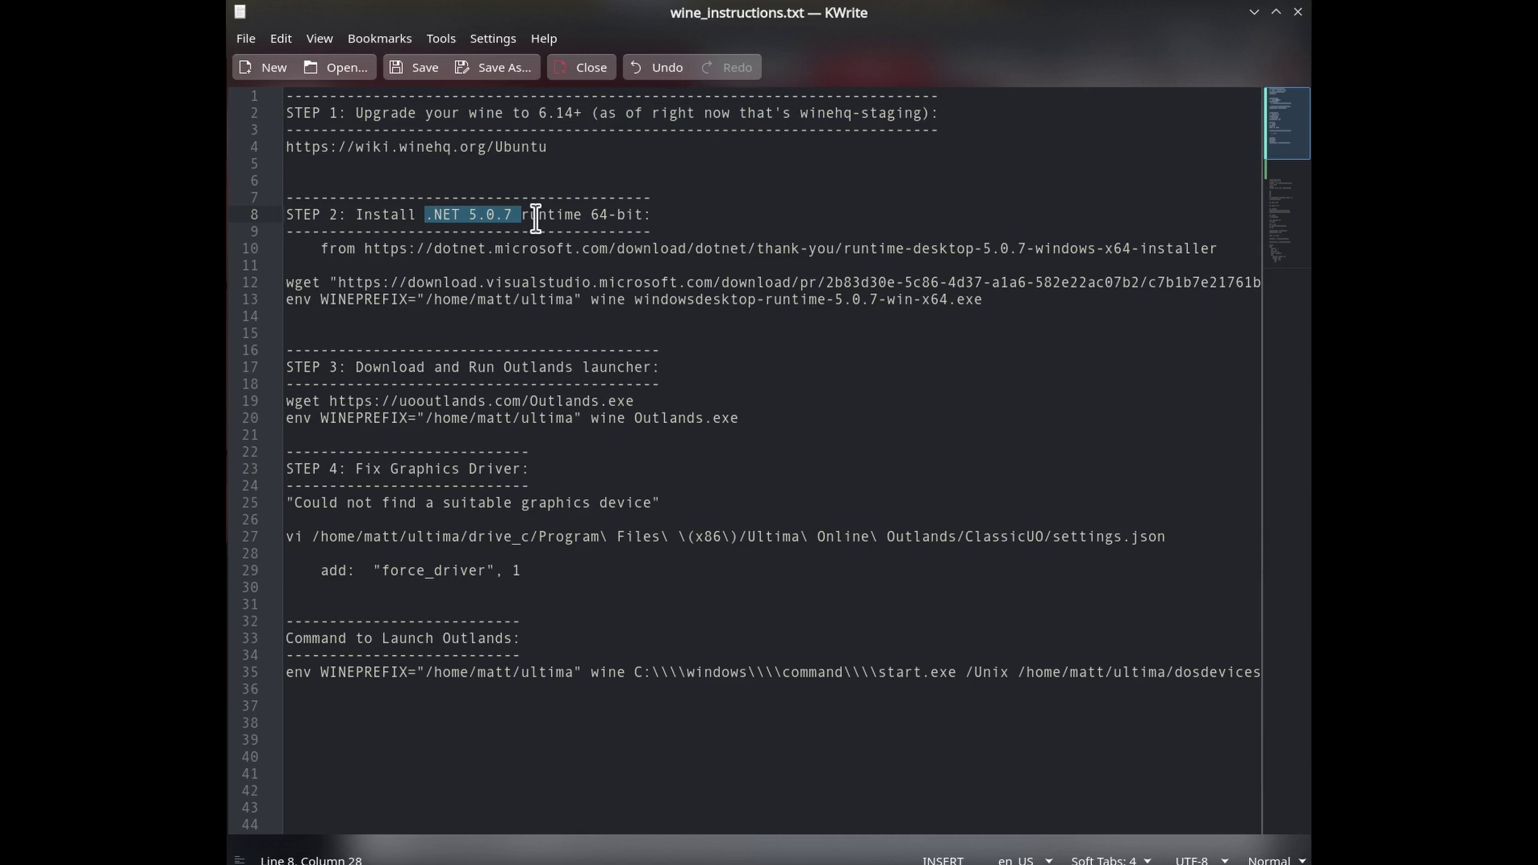
click(467, 217)
text(Core)
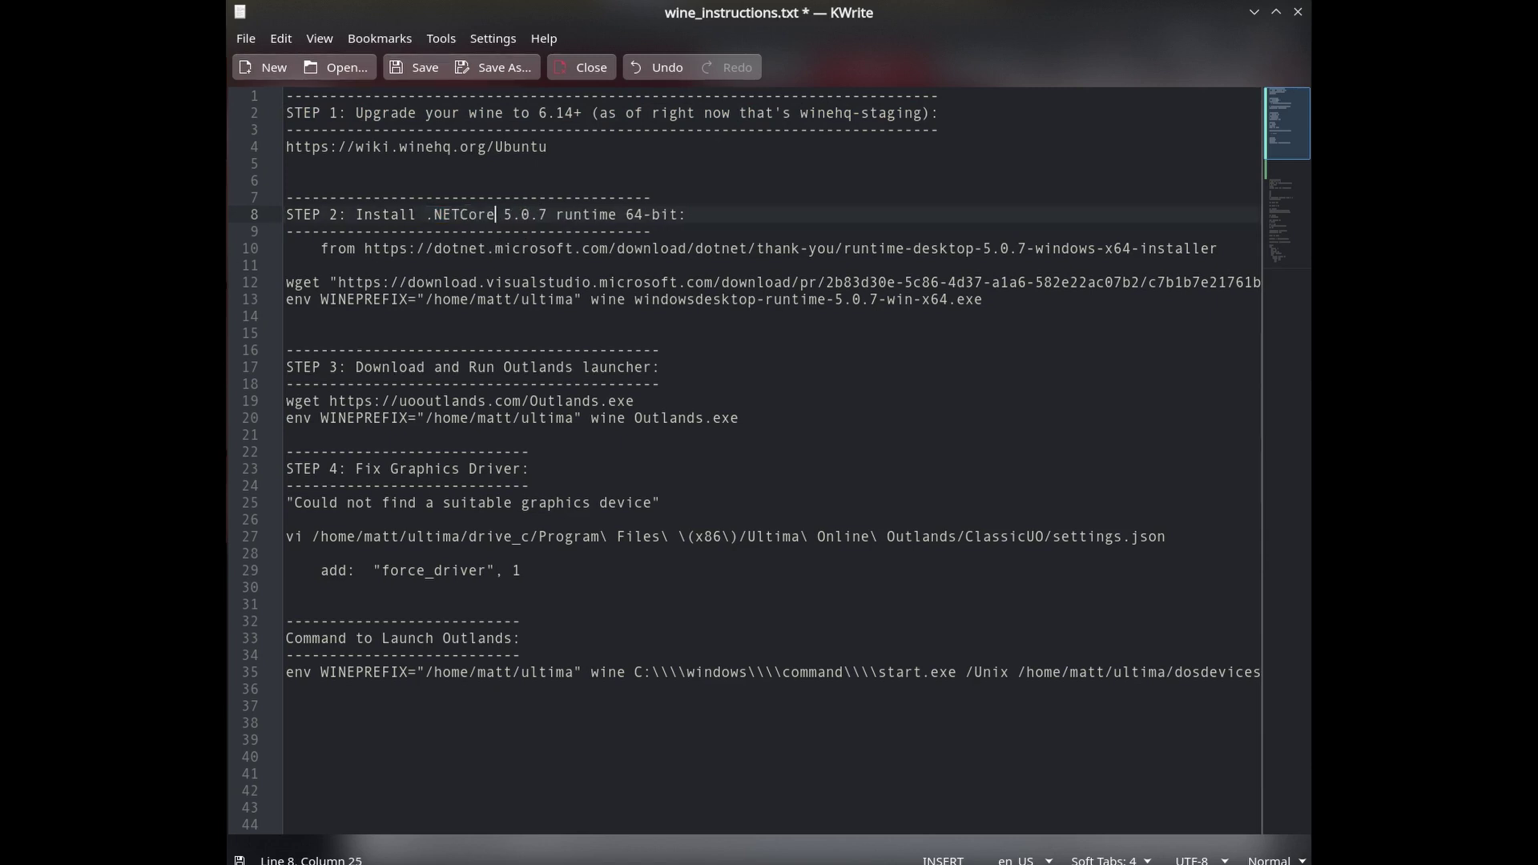
key(ctrl+s)
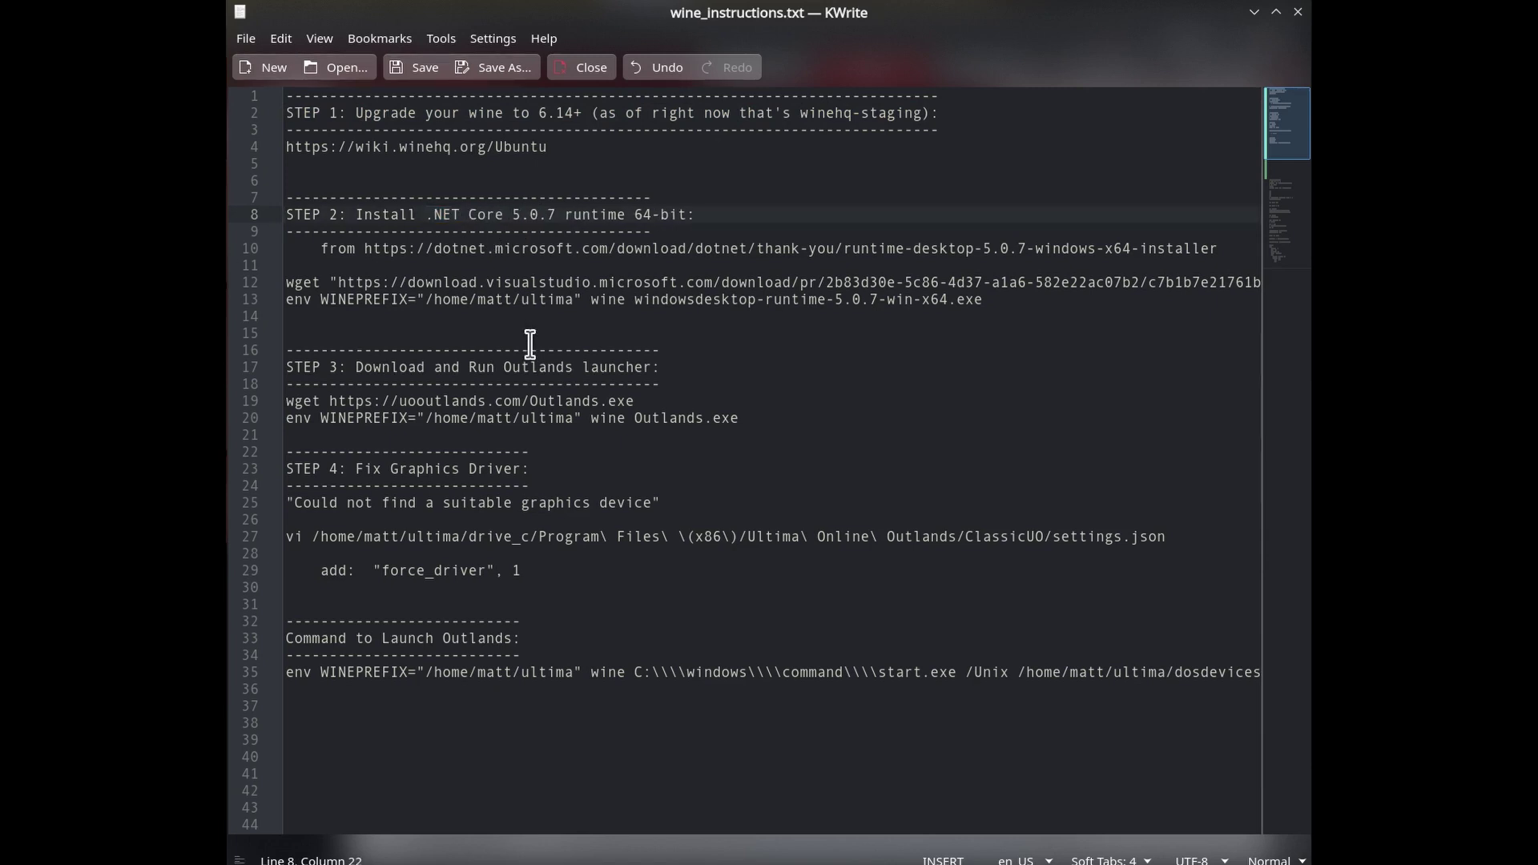
Highlight the STEP 3 and STEP 4 Fix Graphics Driver headings and the Outlands launch command.
click(487, 368)
drag(657, 369, 290, 368)
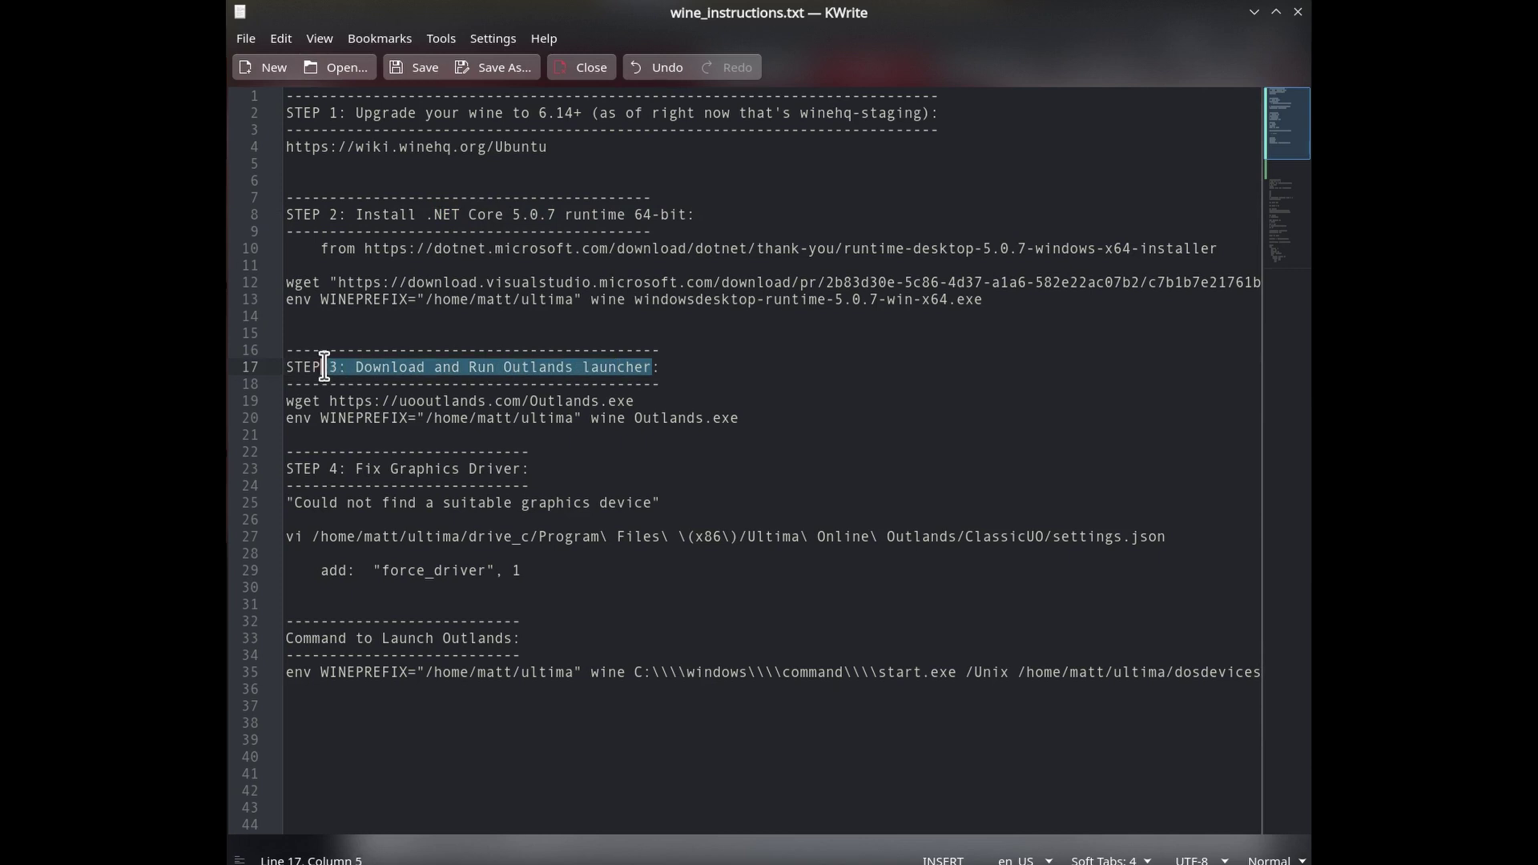
click(347, 485)
drag(286, 470, 517, 483)
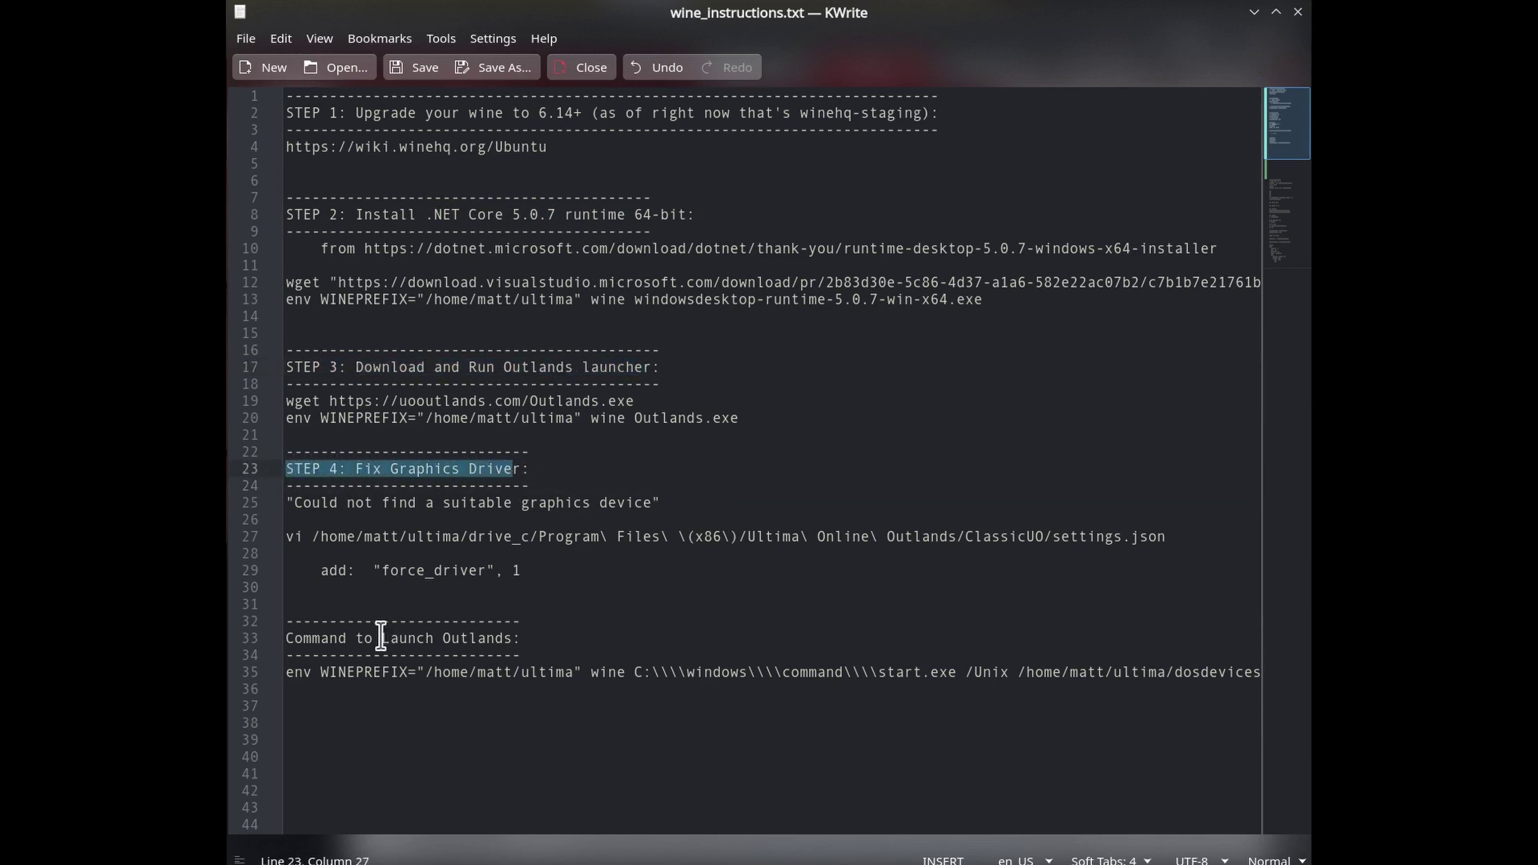
click(352, 672)
key(End)
key(shift+Home)
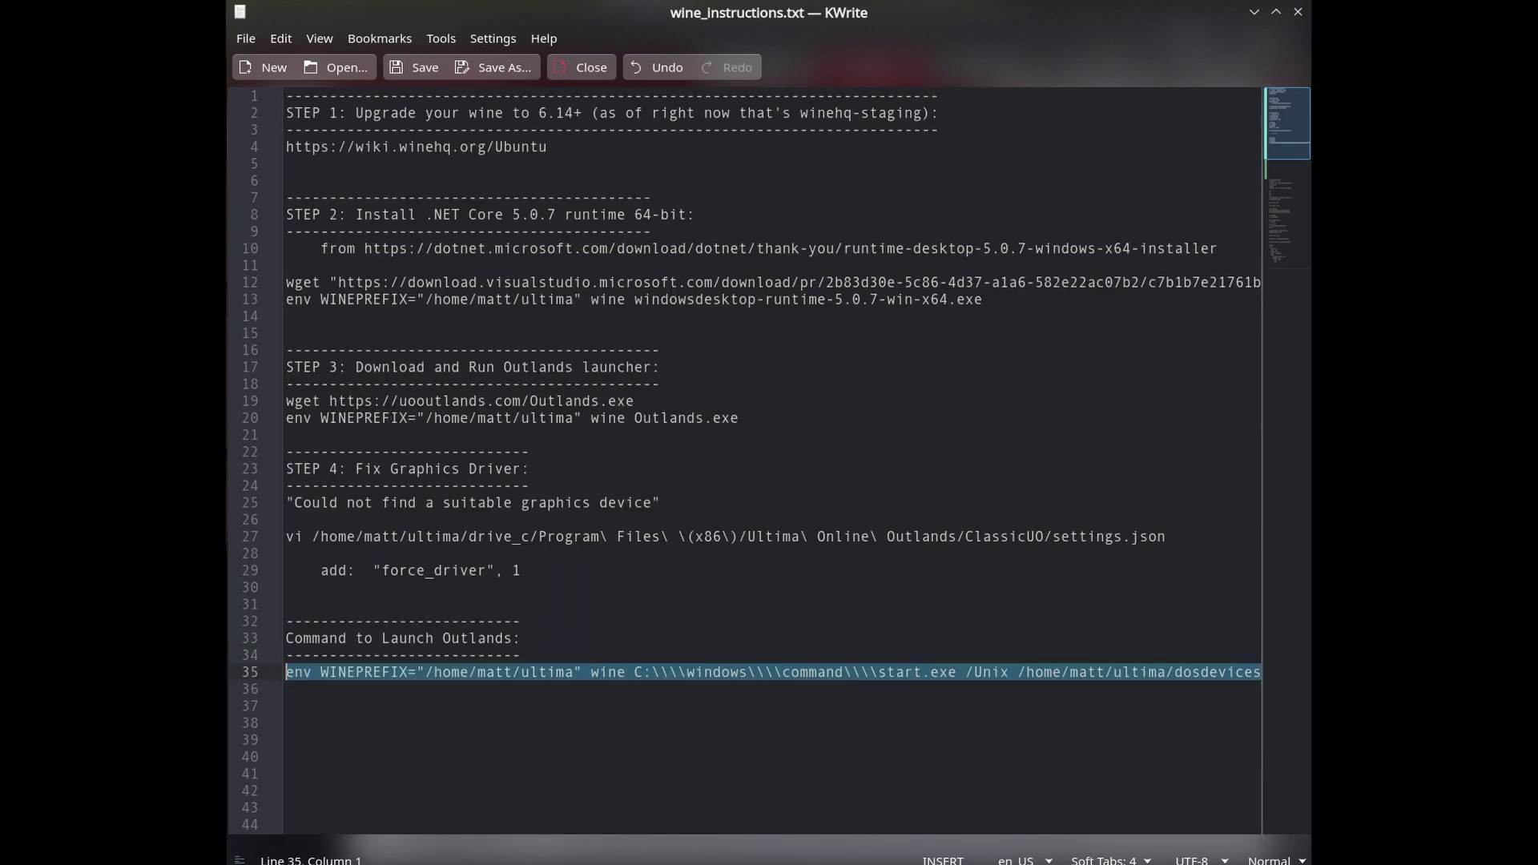
click(287, 129)
Select the WineHQ Ubuntu wiki URL and scroll through the installation instructions.
key(shift+End)
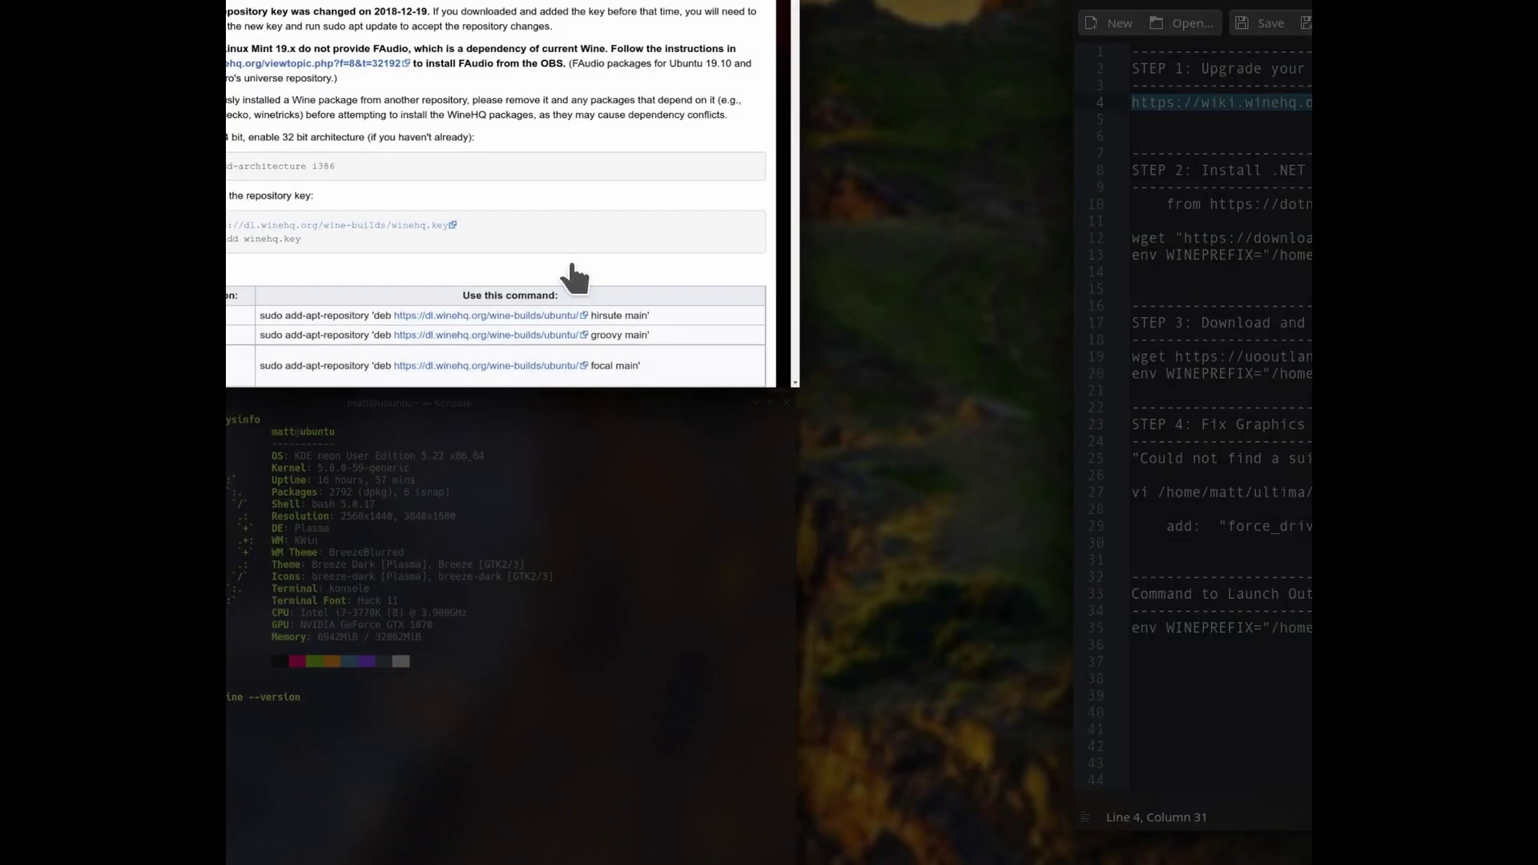
scroll(605, 326, down, 4)
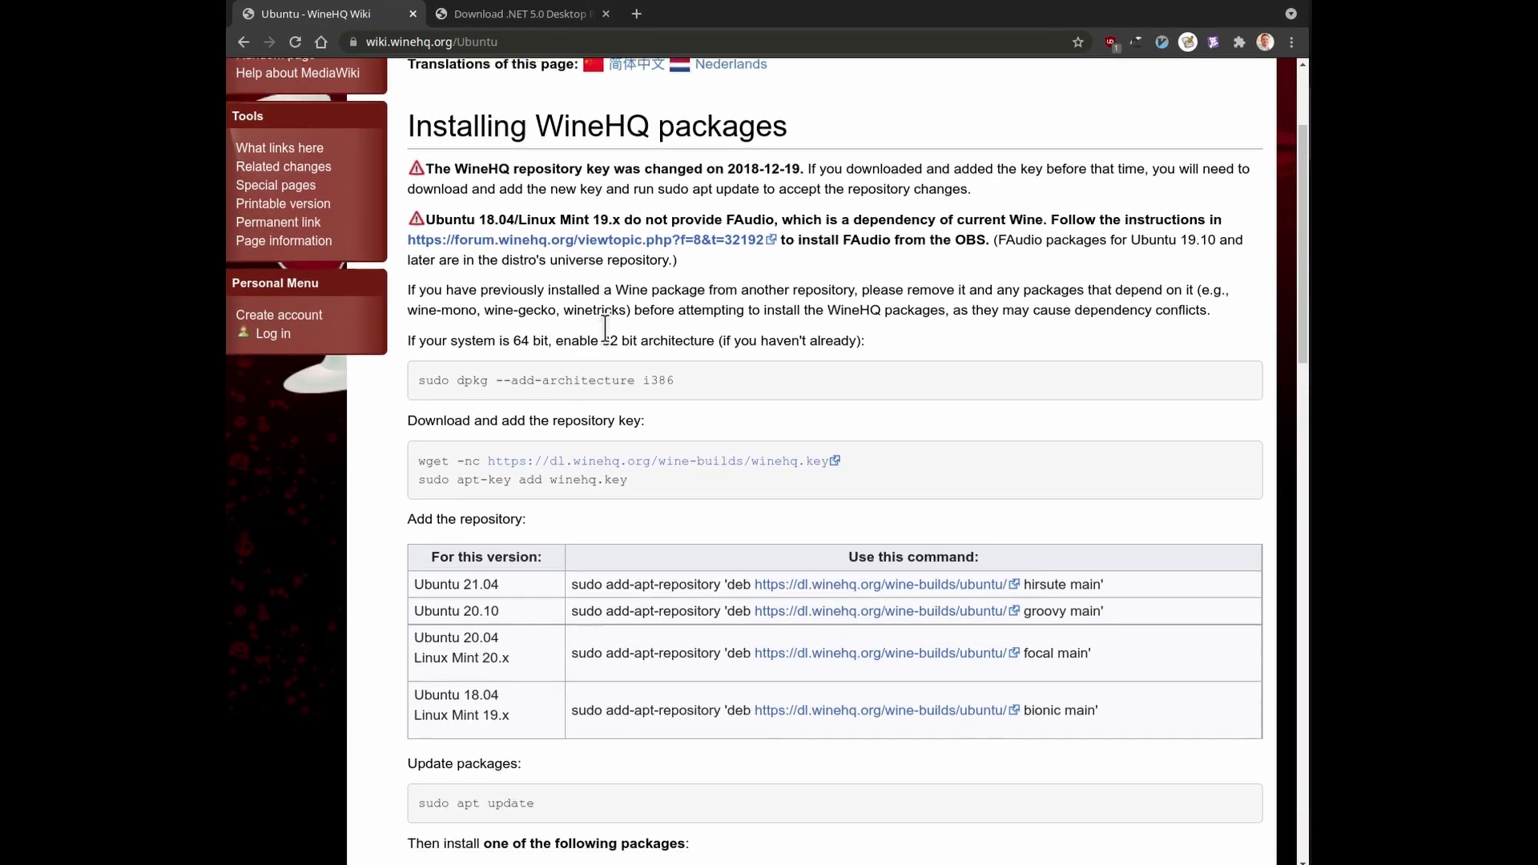
scroll(602, 325, down, 3)
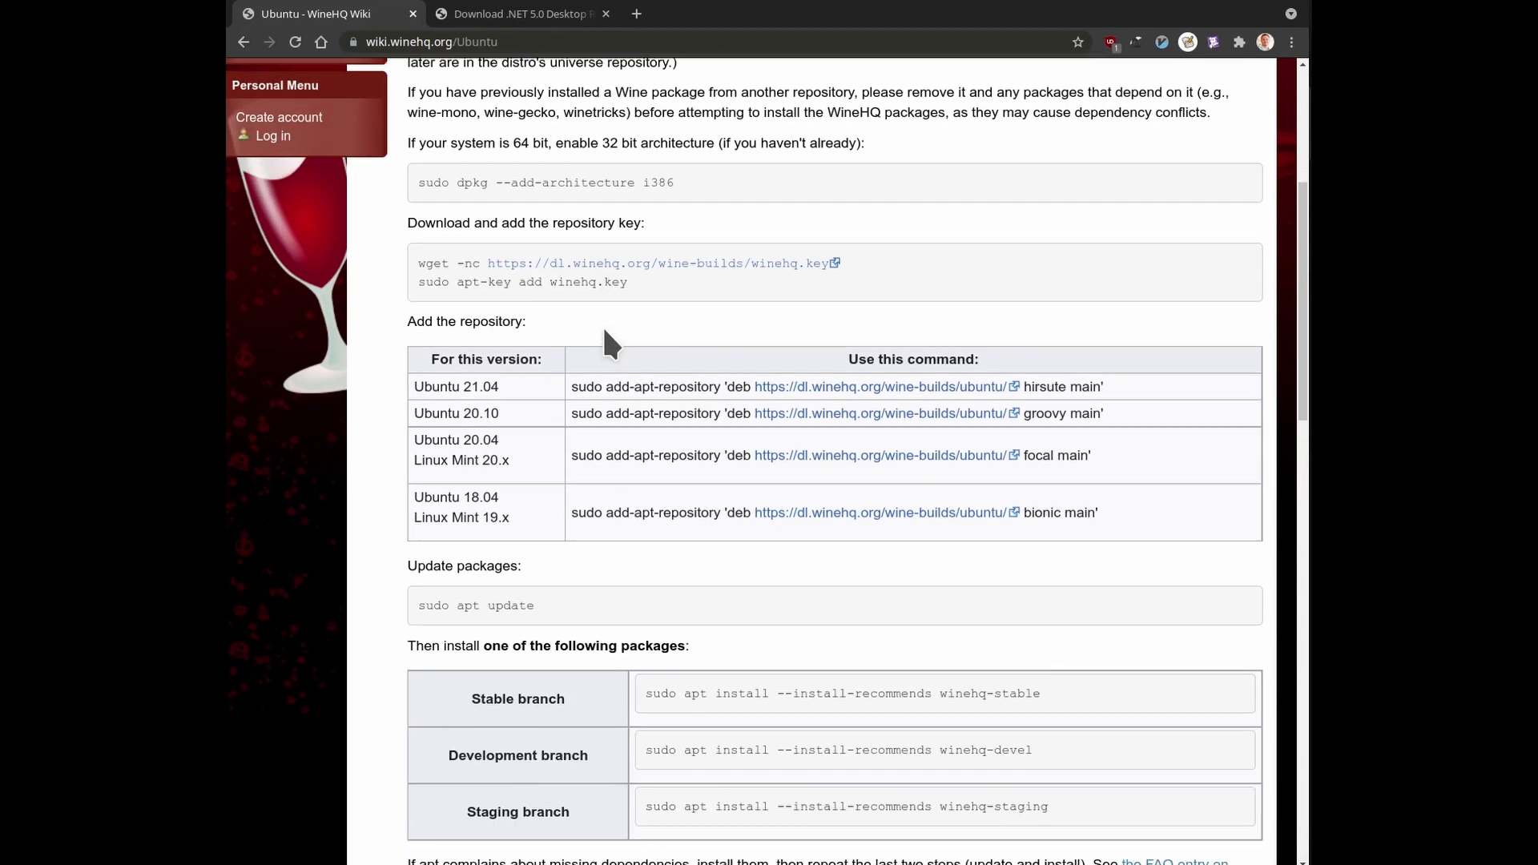
scroll(608, 341, down, 2)
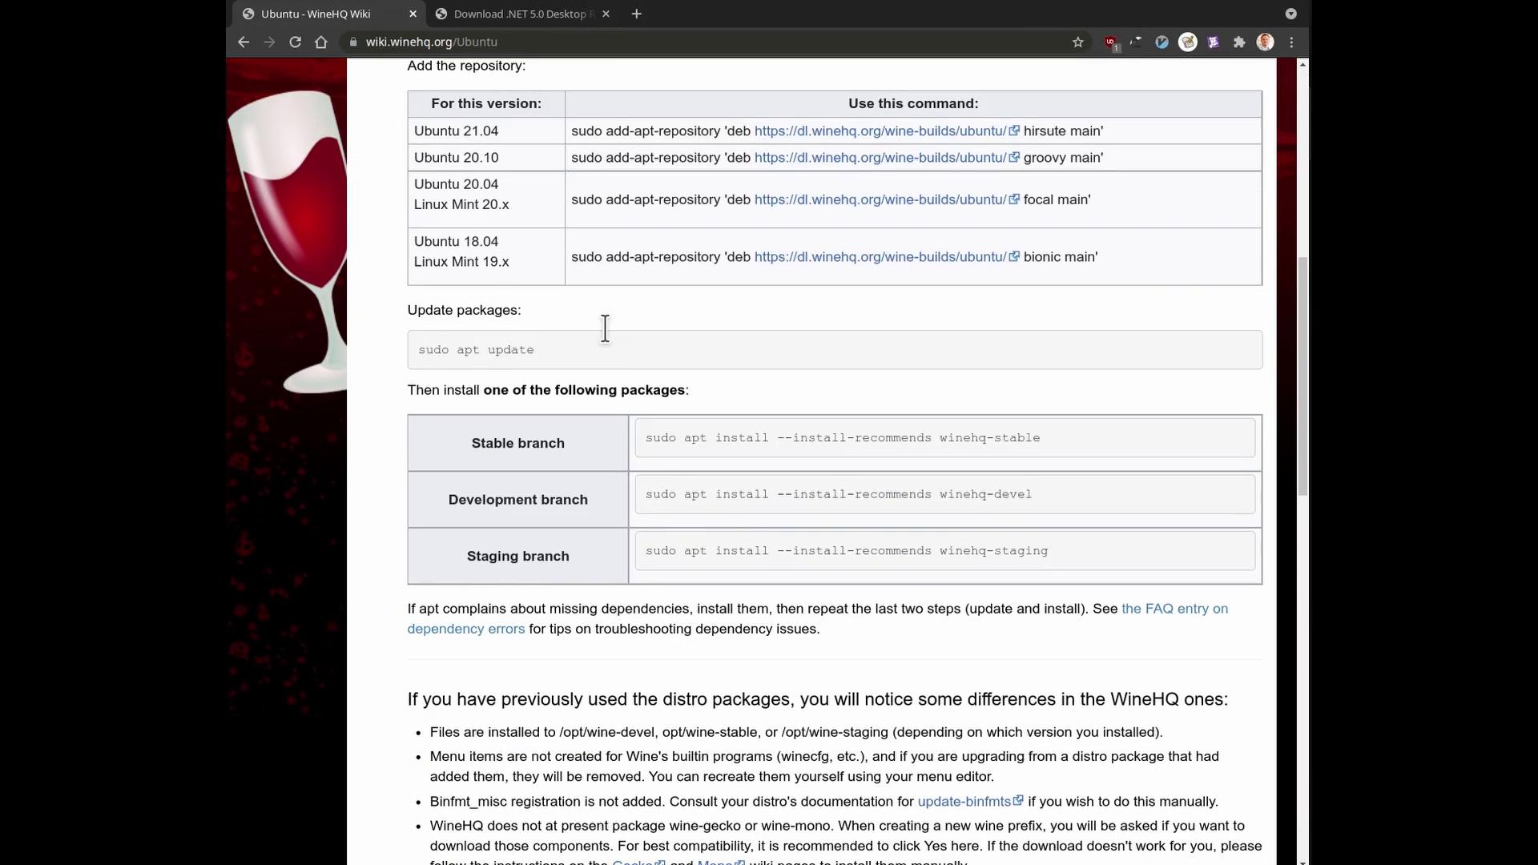
scroll(605, 327, up, 3)
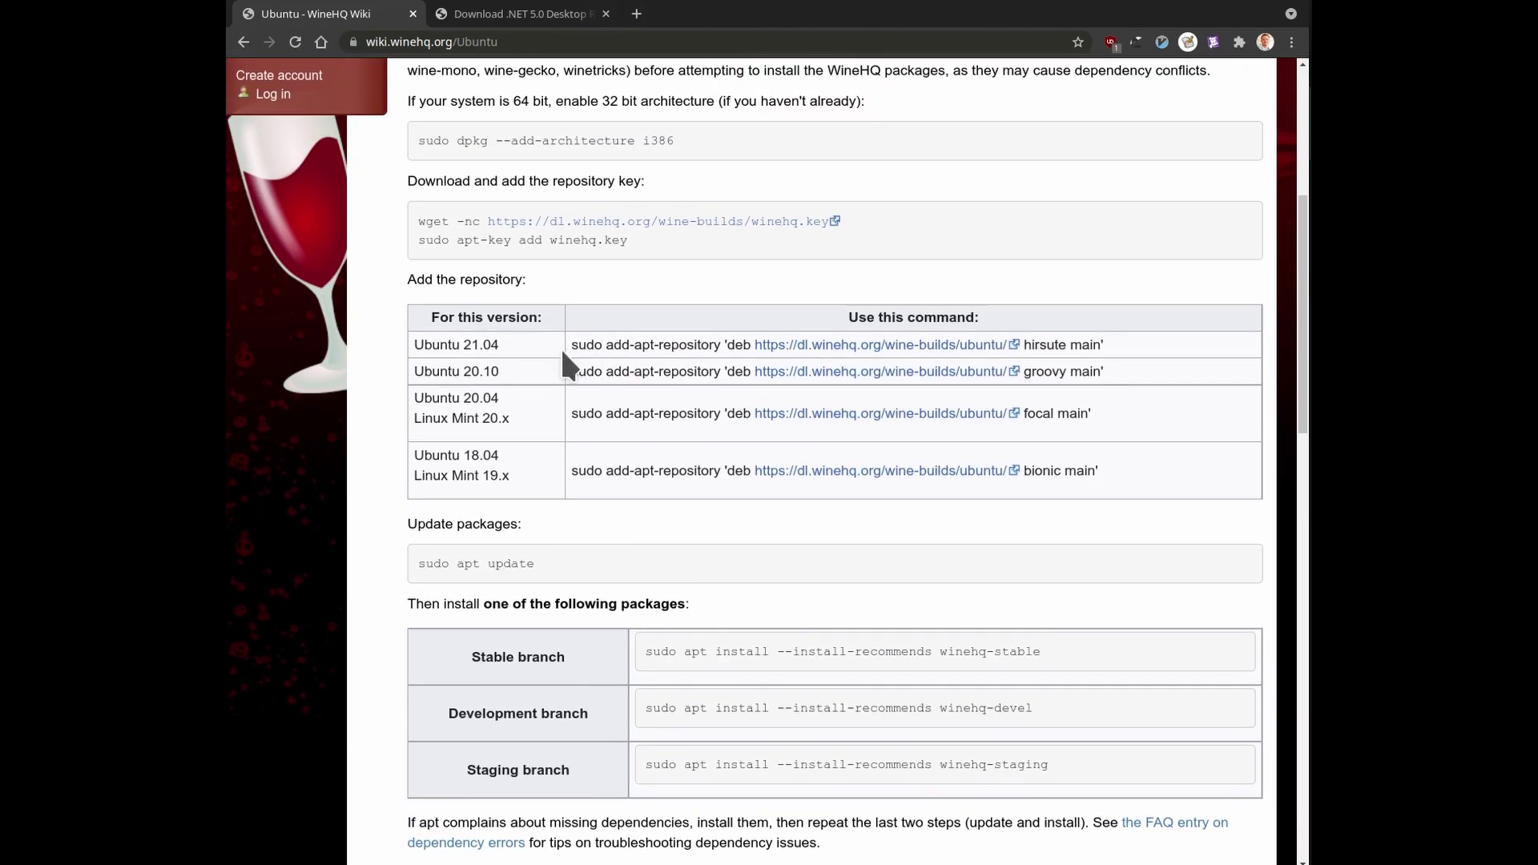
scroll(511, 340, up, 3)
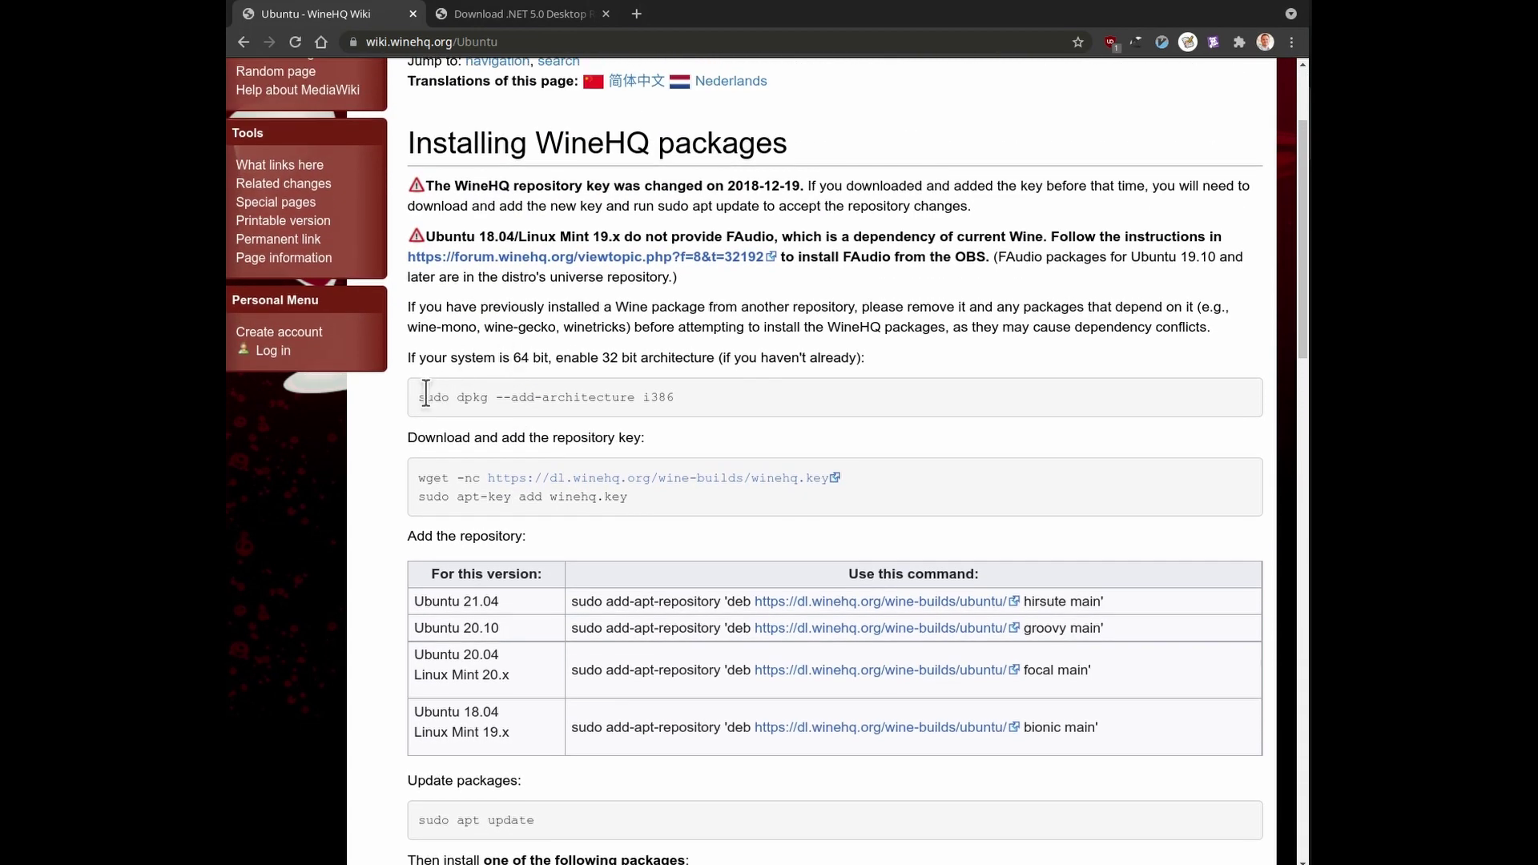
Highlight the i386 architecture command and the Staging branch apt install command.
drag(418, 398, 660, 398)
triple_click(668, 398)
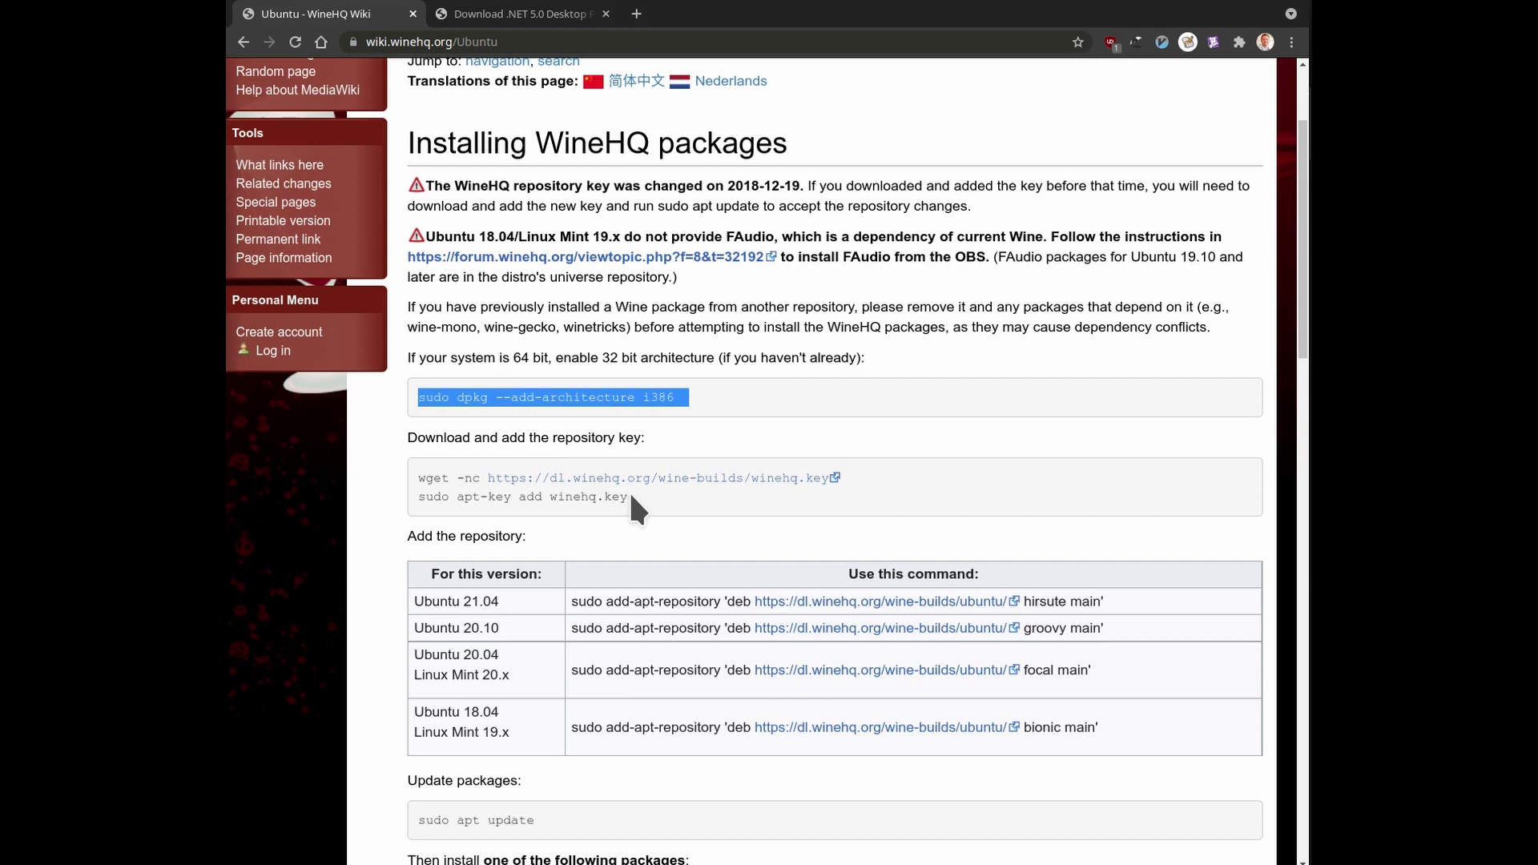
scroll(494, 486, down, 5)
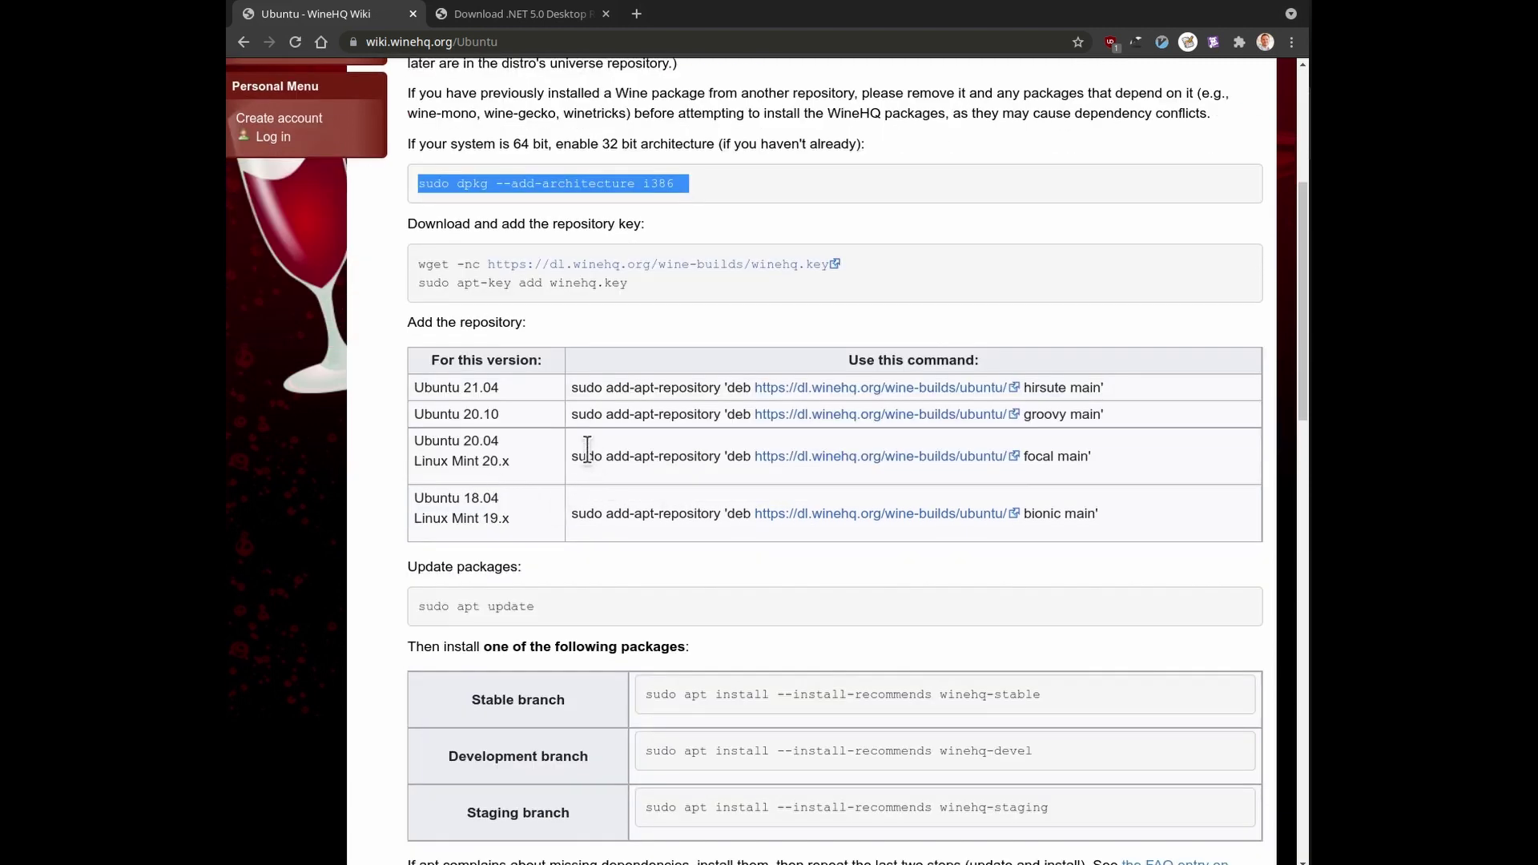
scroll(960, 441, down, 4)
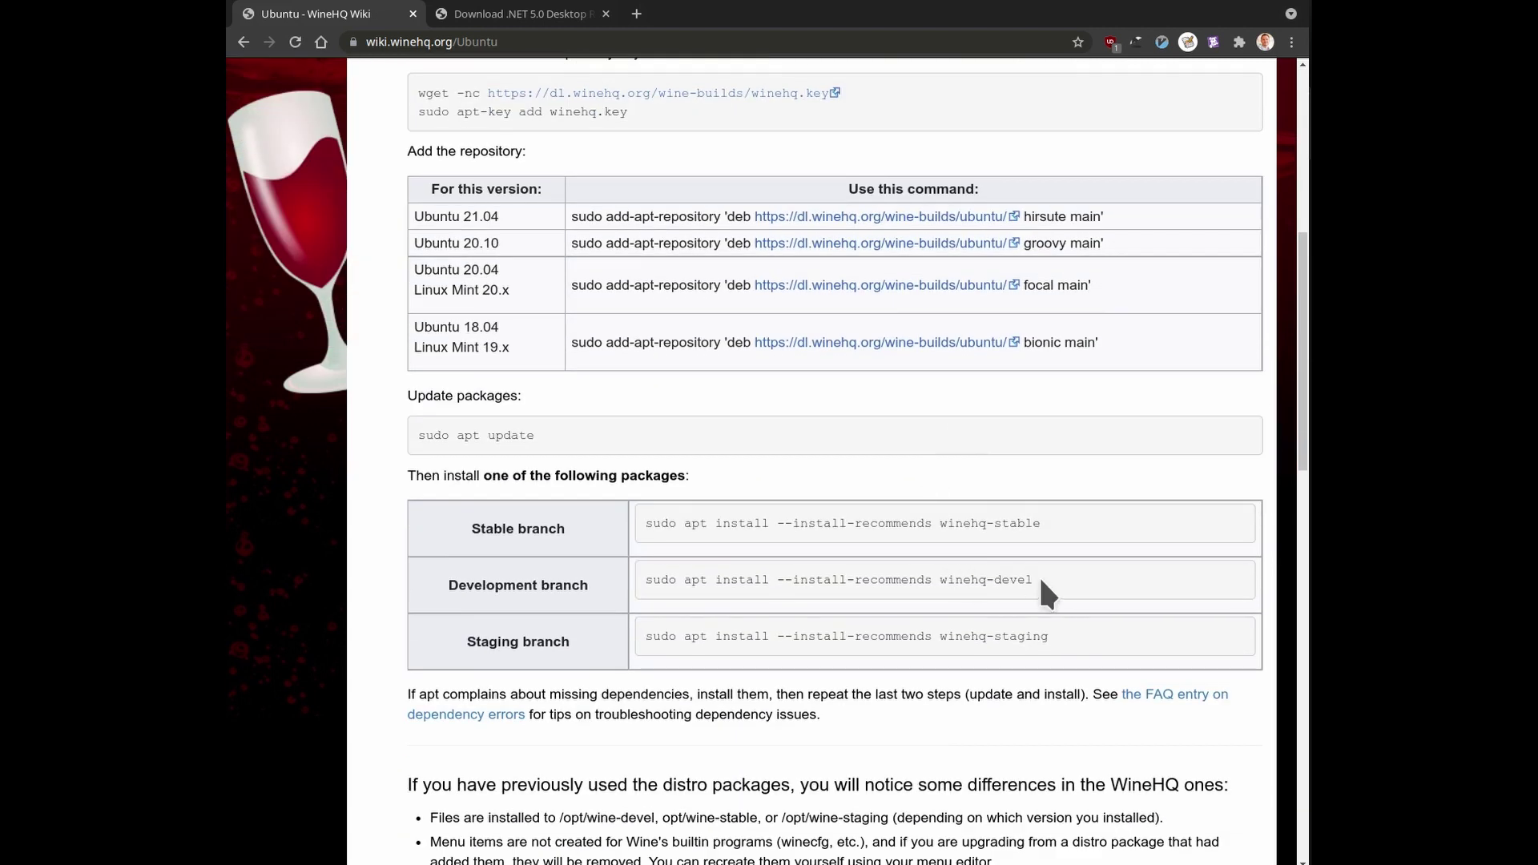
drag(1048, 632, 642, 634)
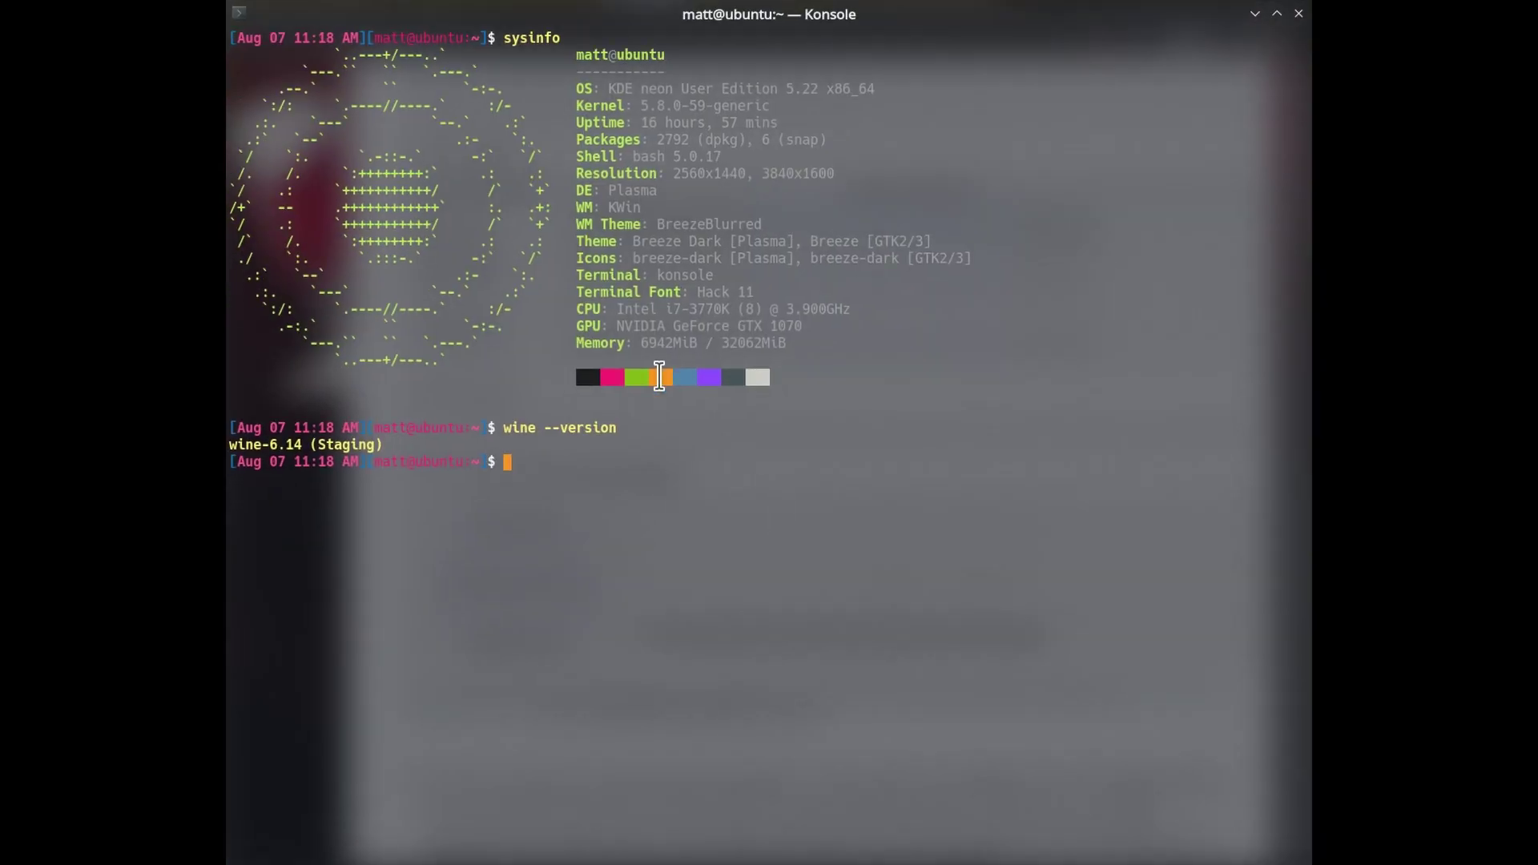
Run wine --version, then point out Staging, the KDE neon OS and the GTX 1070 GPU.
text(wine --version)
key(Return)
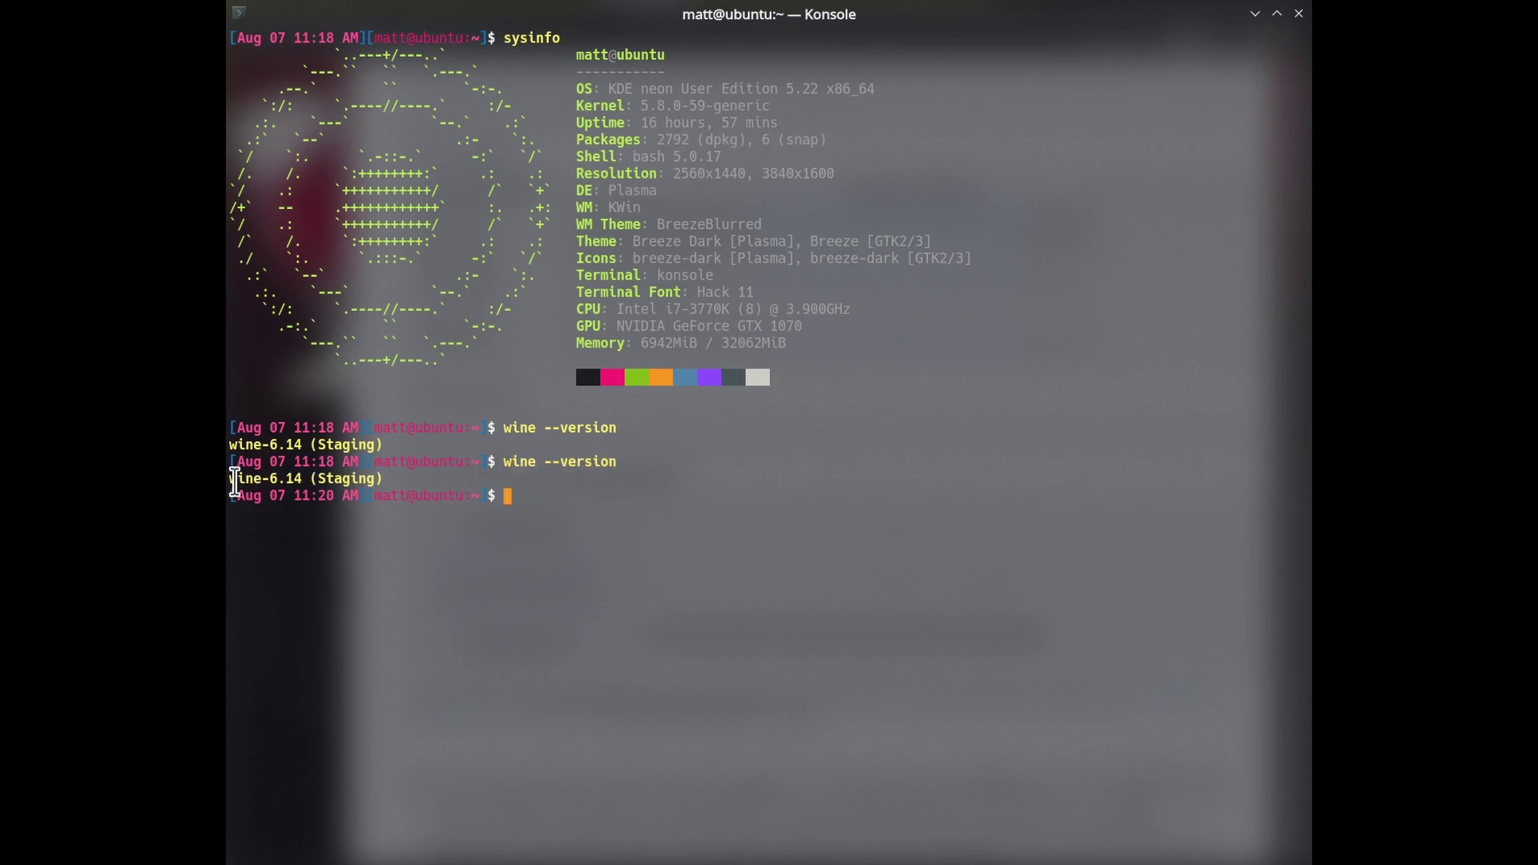
double_click(322, 478)
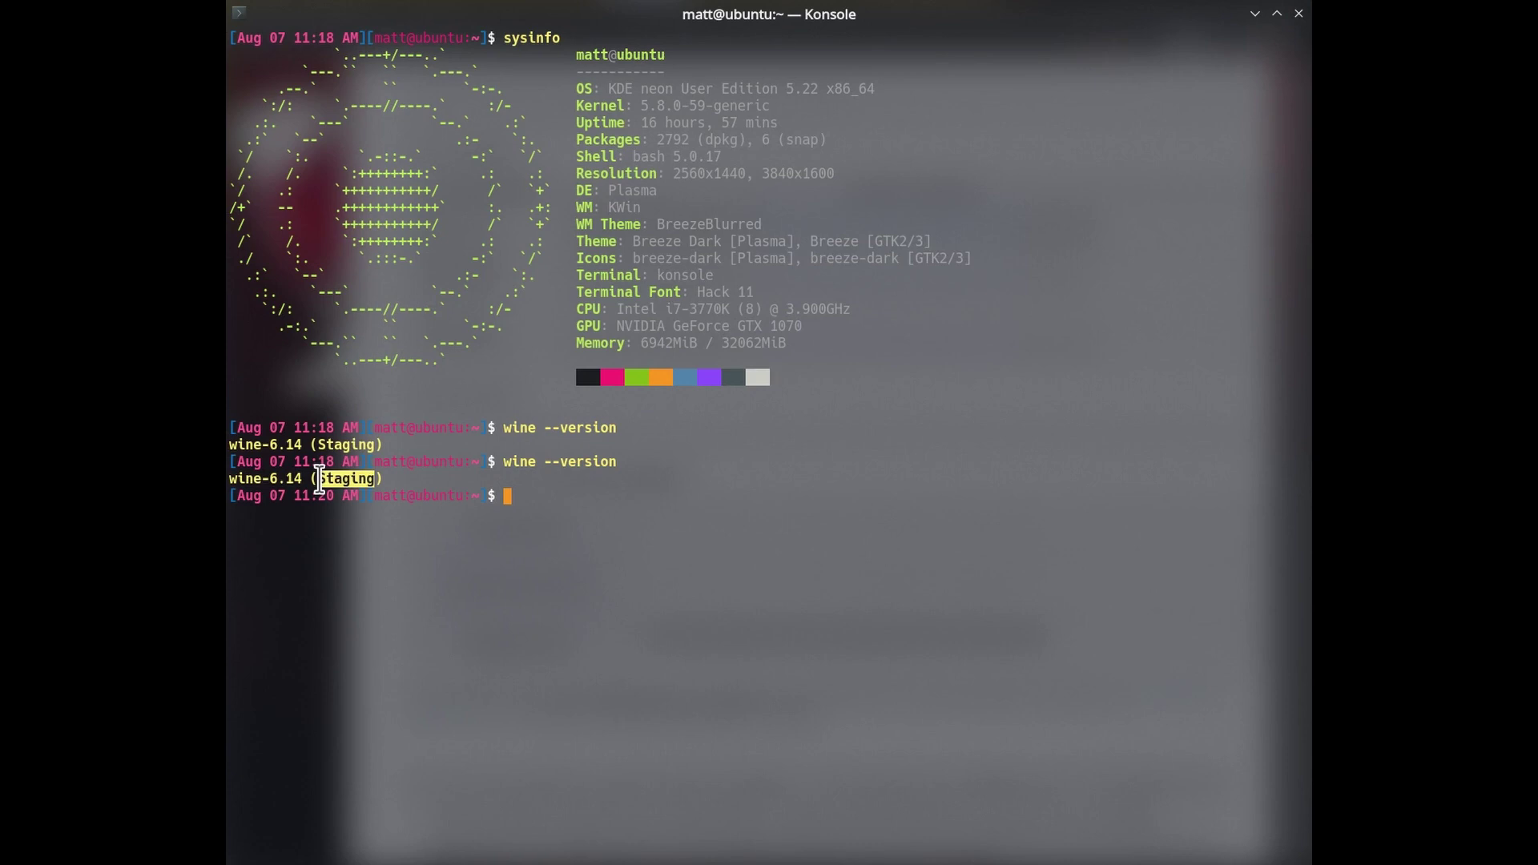
click(370, 572)
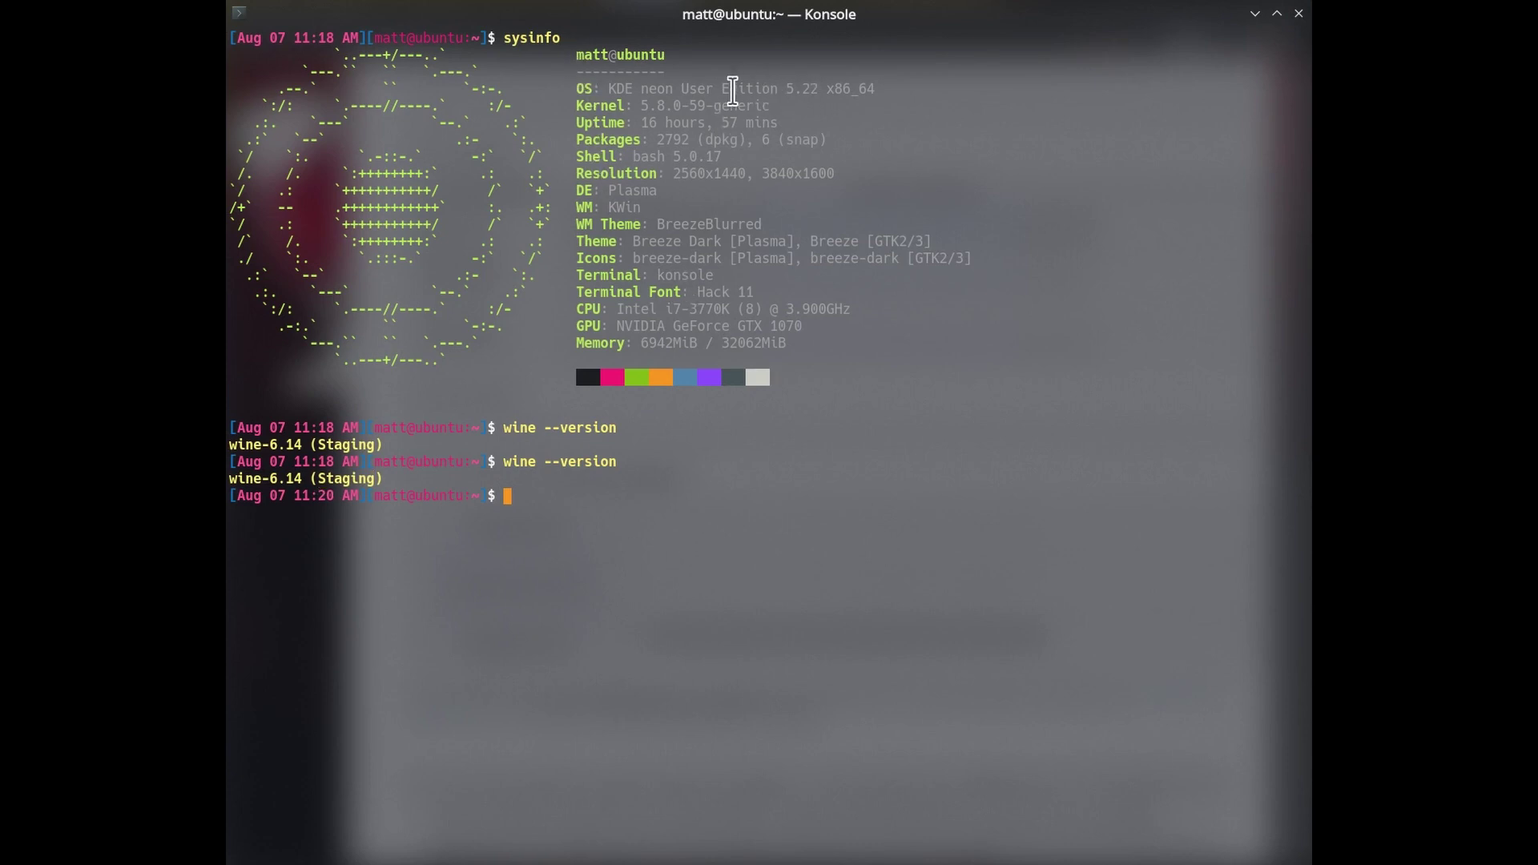
drag(615, 89, 783, 92)
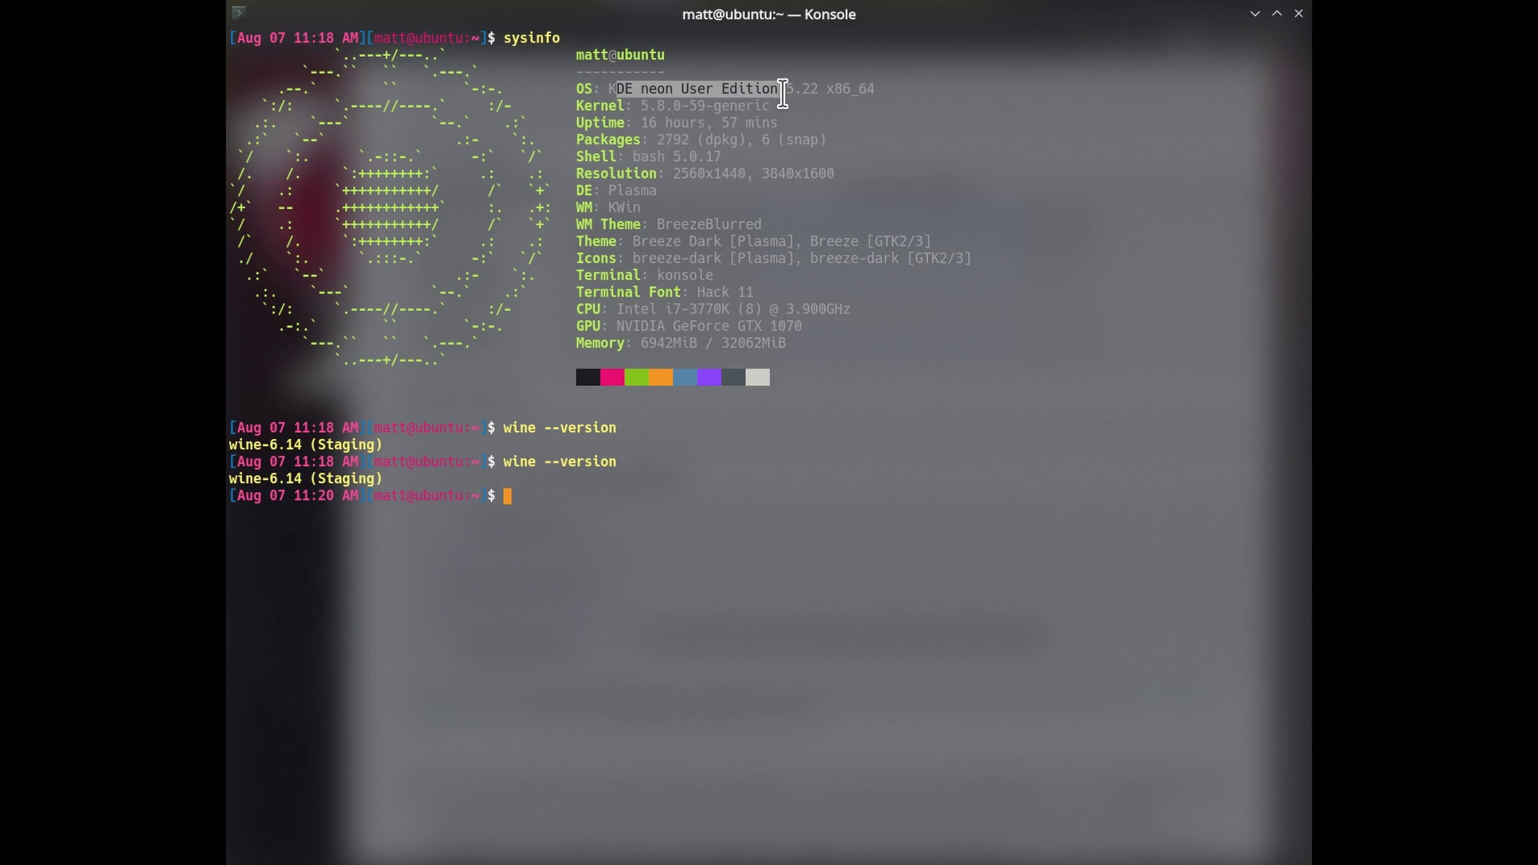
click(768, 112)
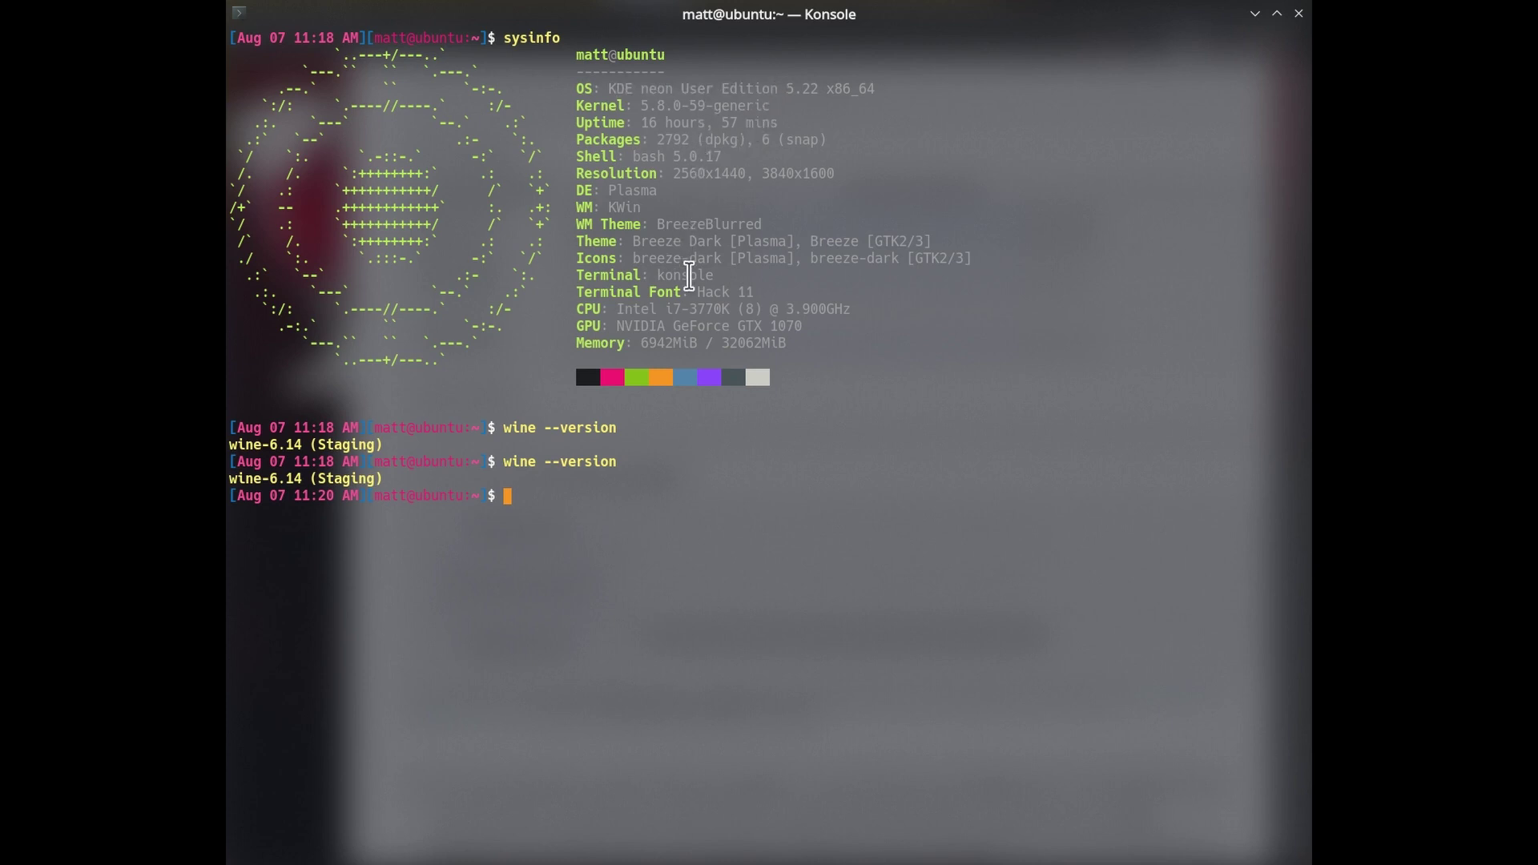
drag(618, 325, 809, 324)
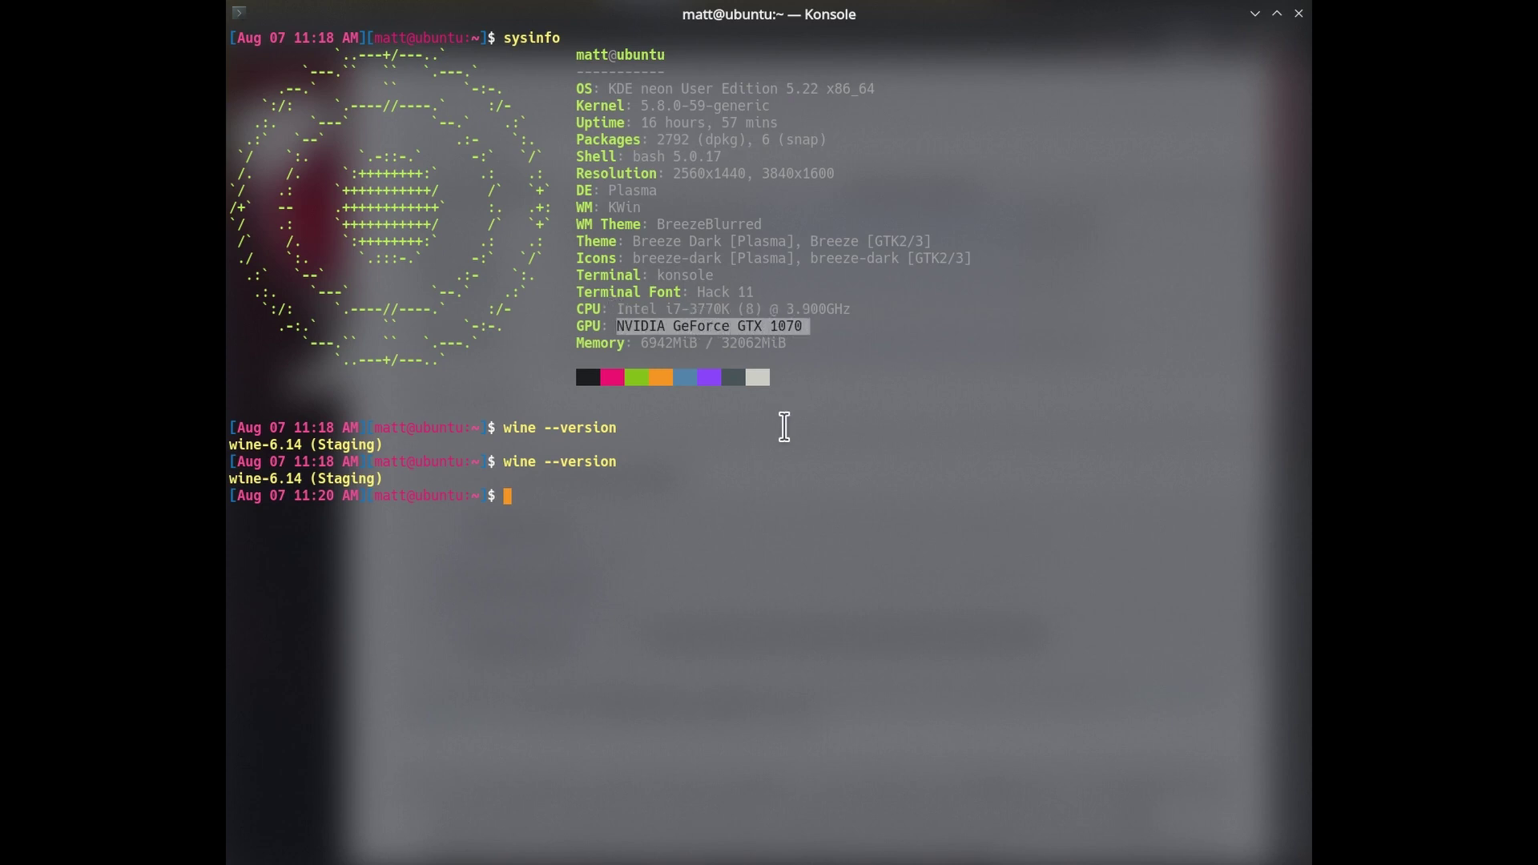
click(783, 425)
Run lsb_release -a and mark the Release 20.04 and focal codename lines.
text(lsb_release -a)
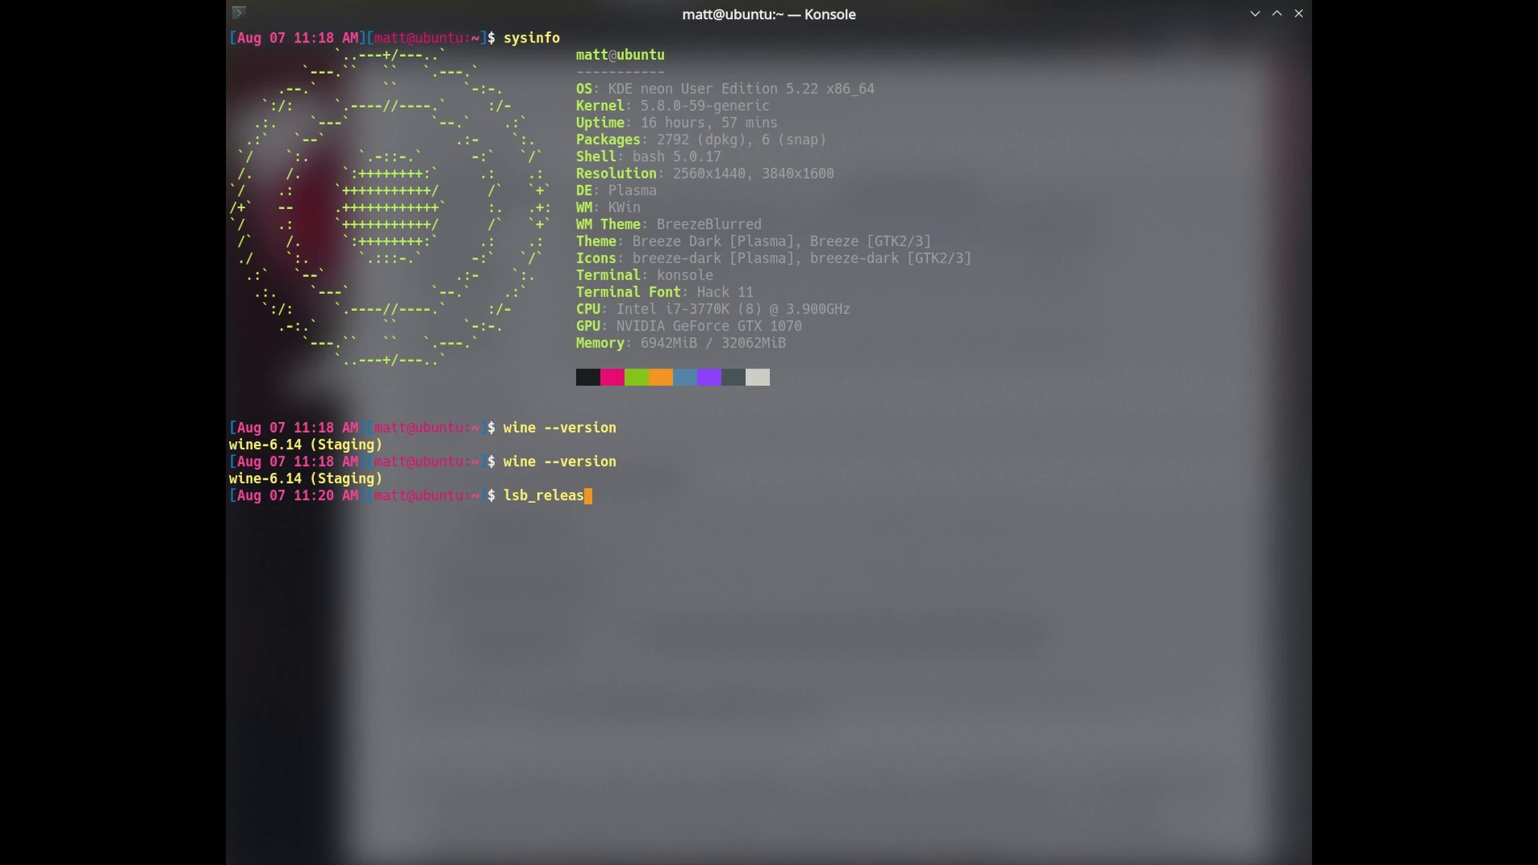
key(Return)
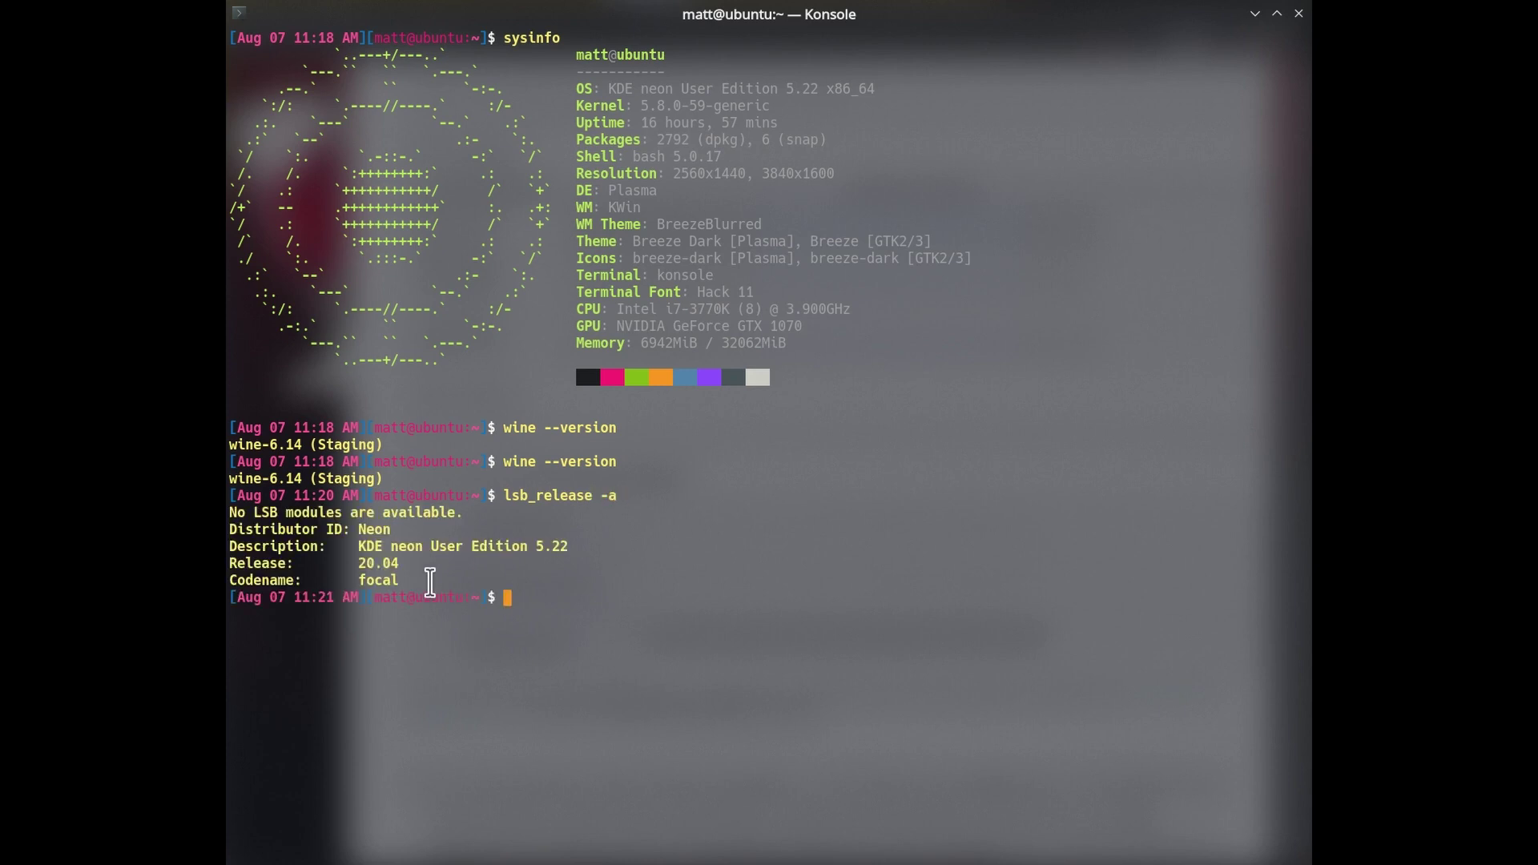
drag(398, 578, 251, 566)
Highlight the Ubuntu 20.04 focal add-apt-repository command, then return to Konsole and type clear.
key(alt+Tab)
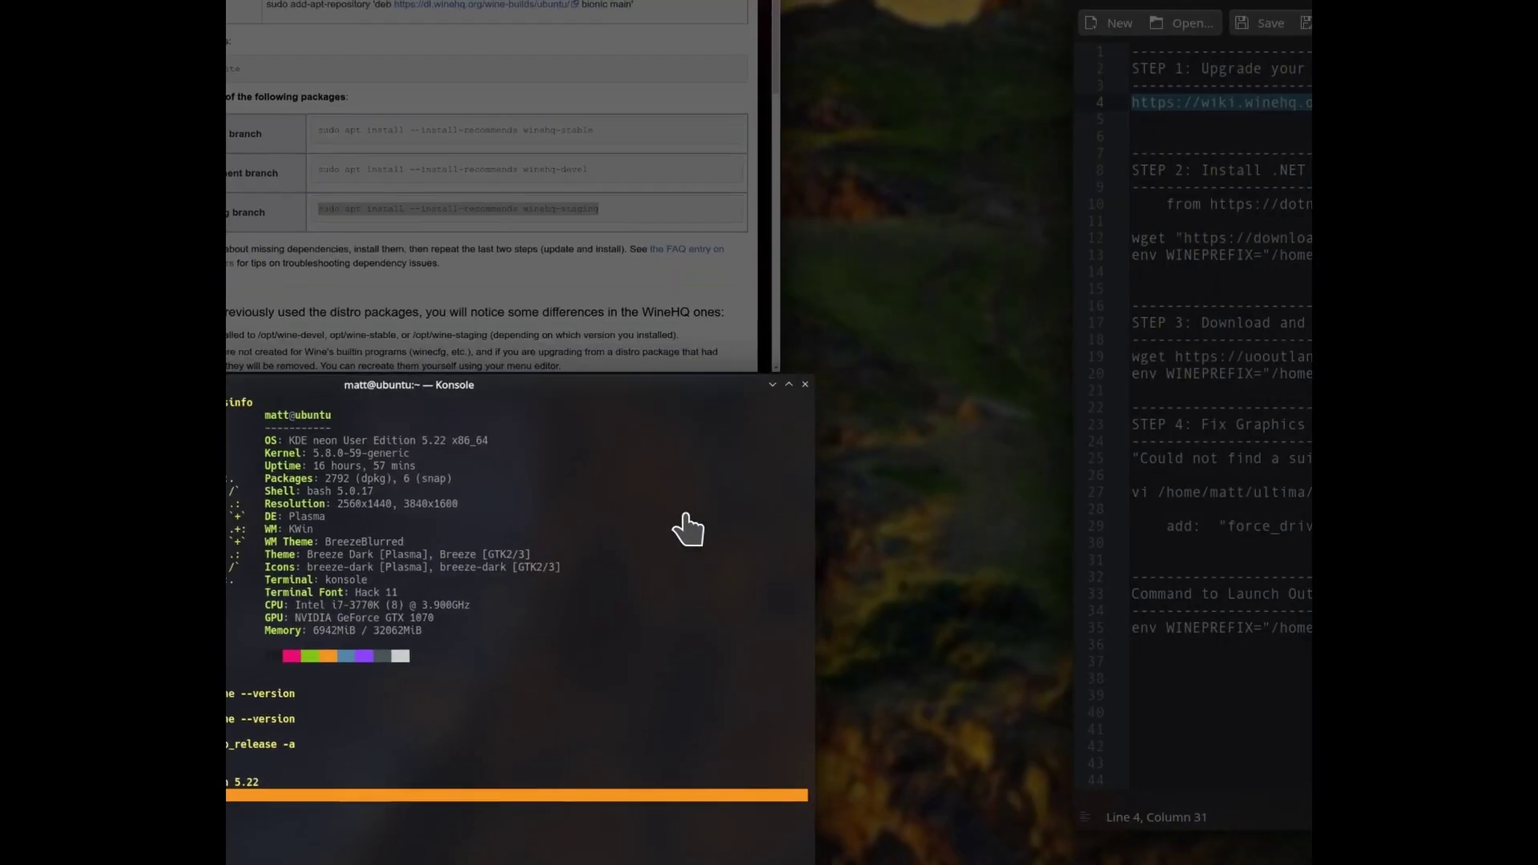
drag(1094, 278, 563, 292)
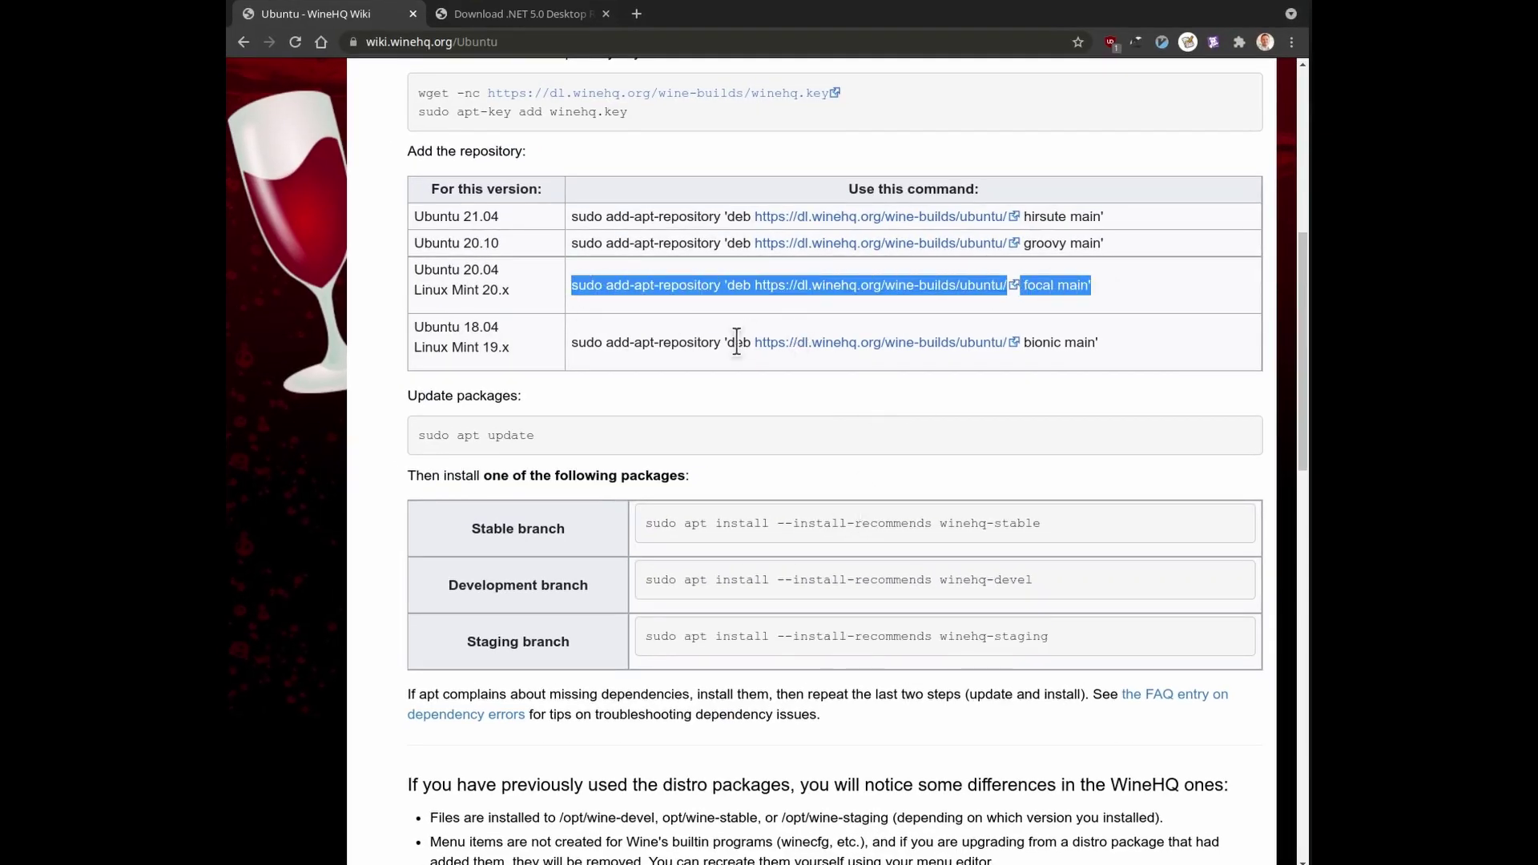
key(alt+Tab)
click(611, 532)
text(clear)
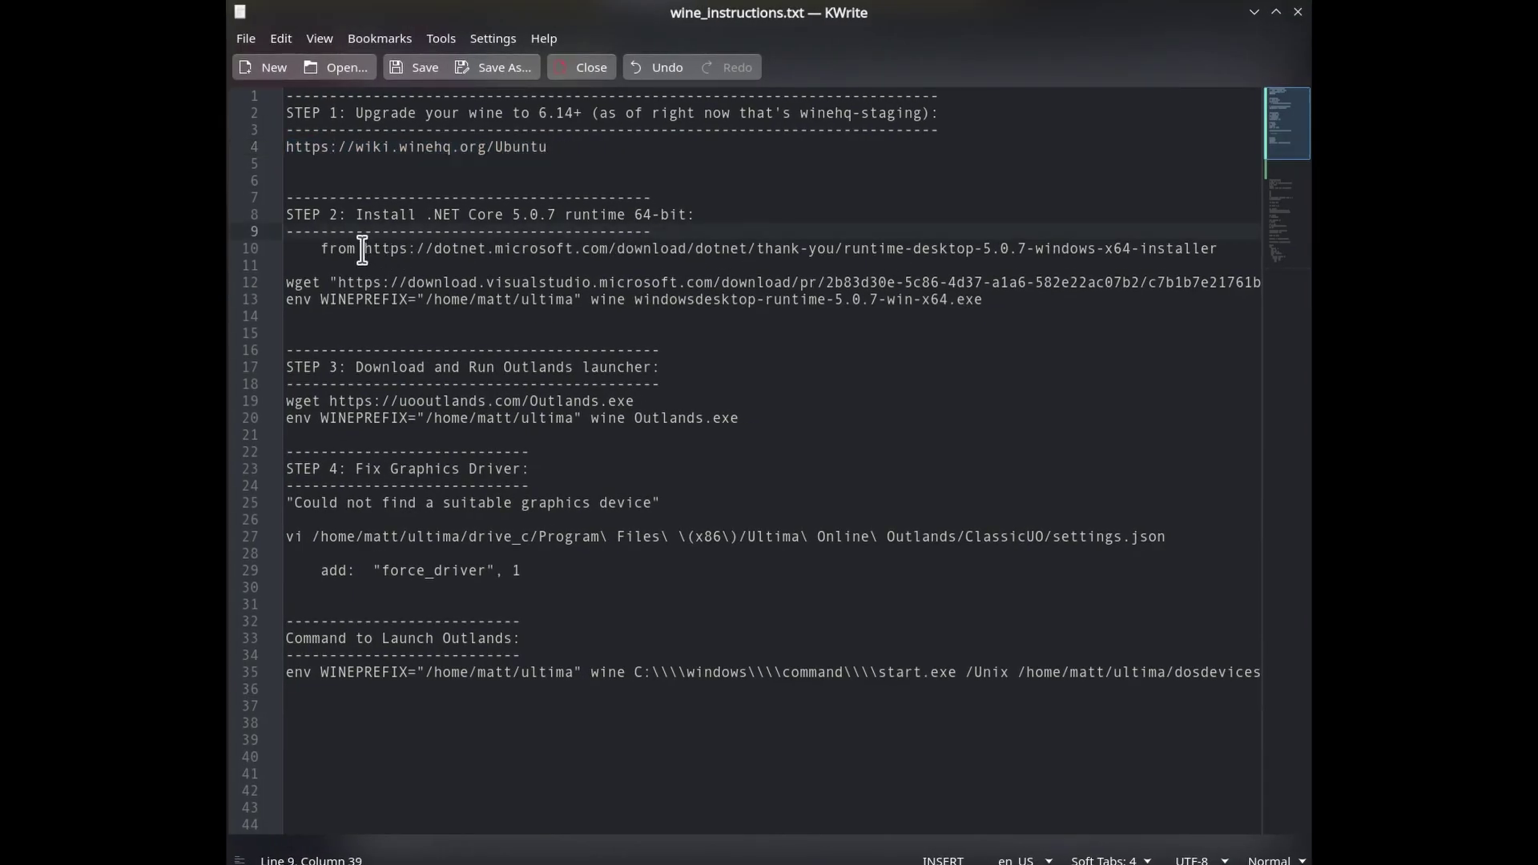
Copy the .NET runtime download page URL from line 10 of wine_instructions.txt.
click(364, 248)
key(shift+End)
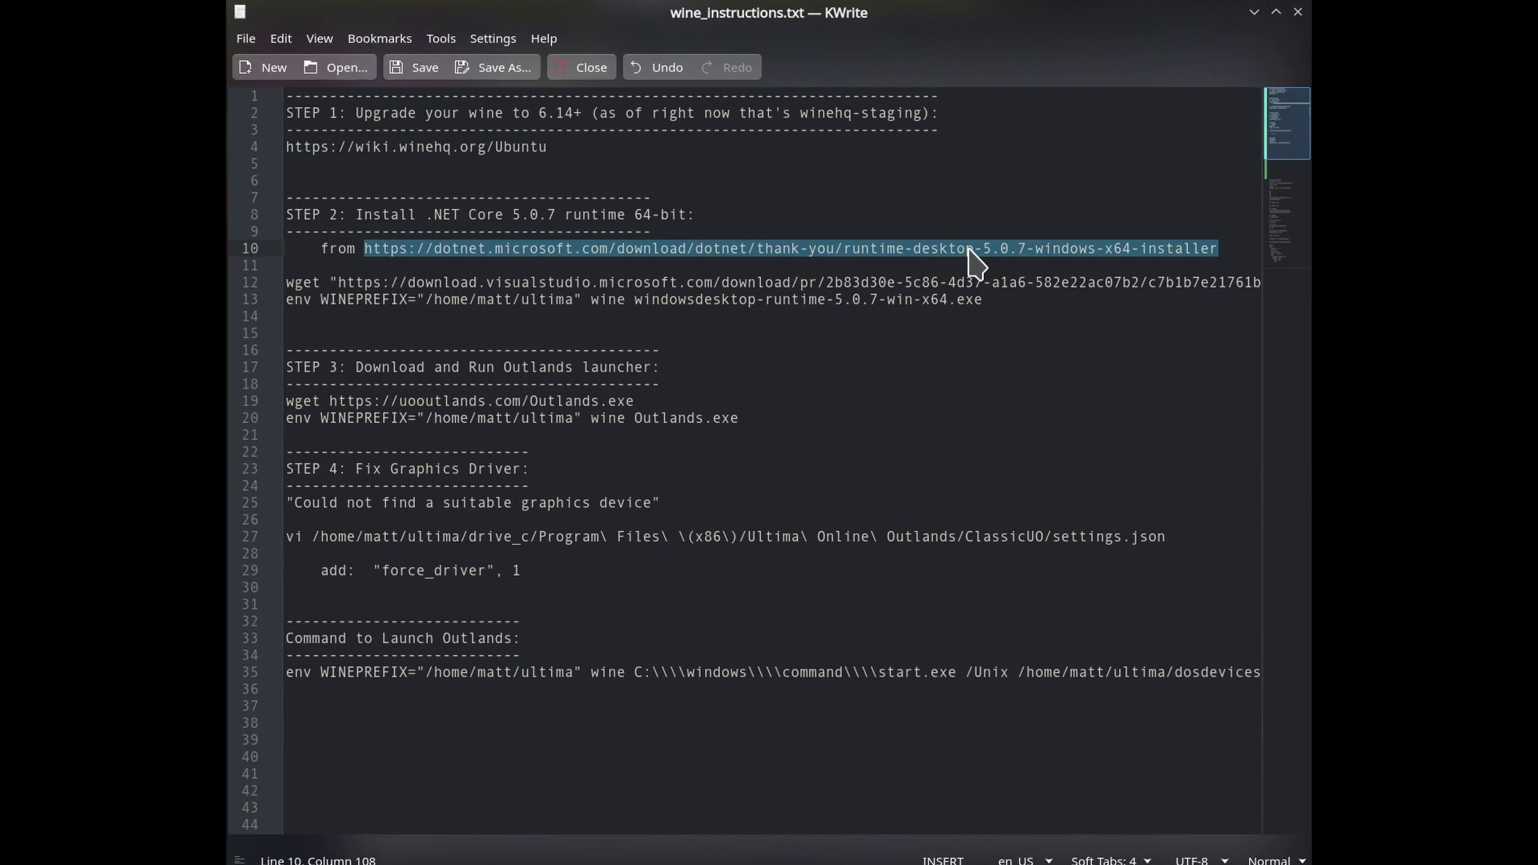
right_click(833, 255)
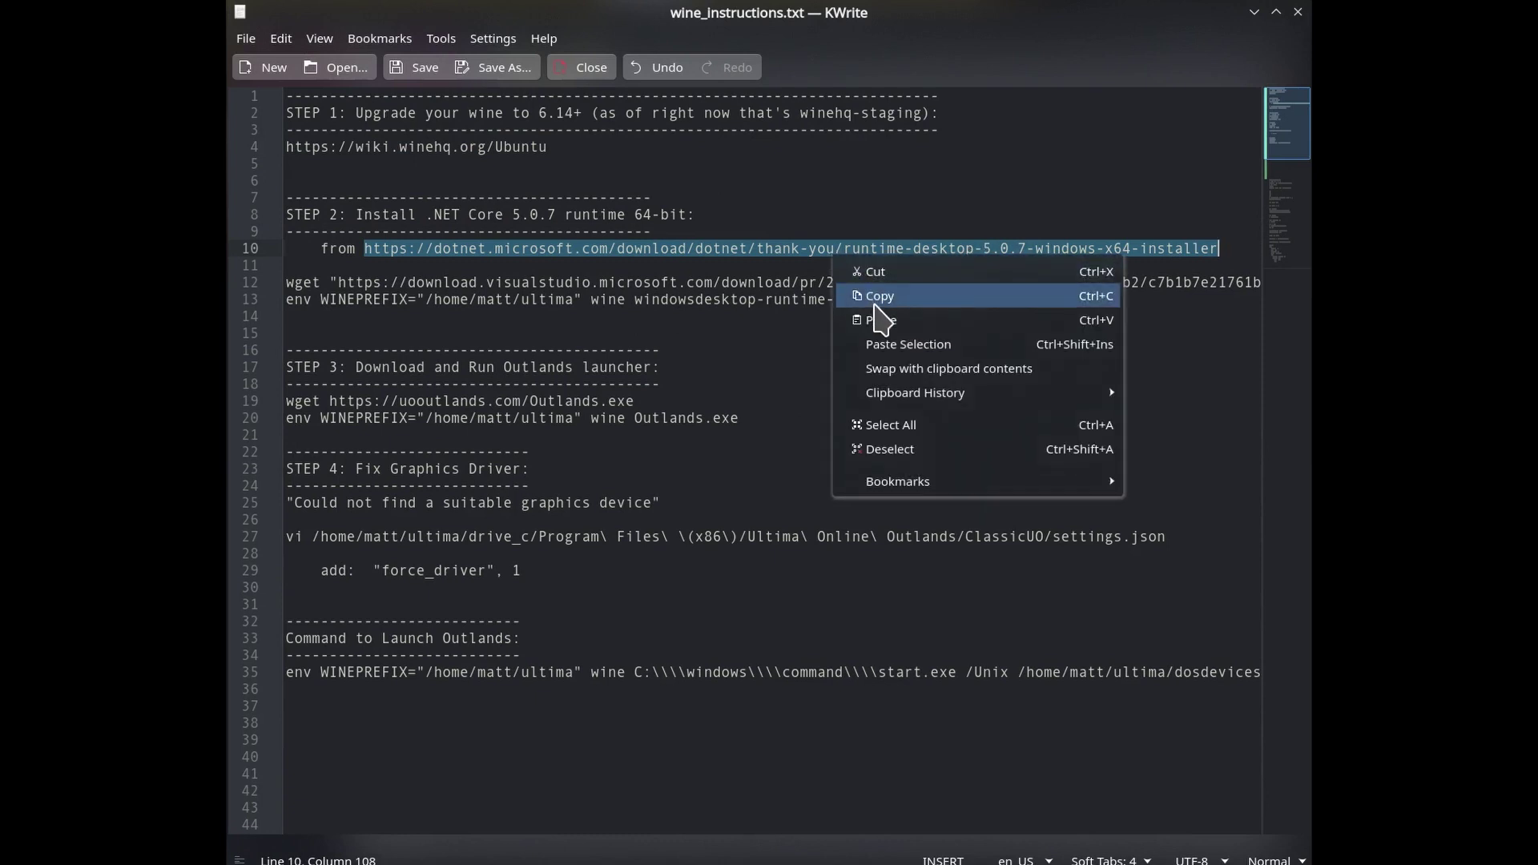
click(874, 302)
key(alt+Tab)
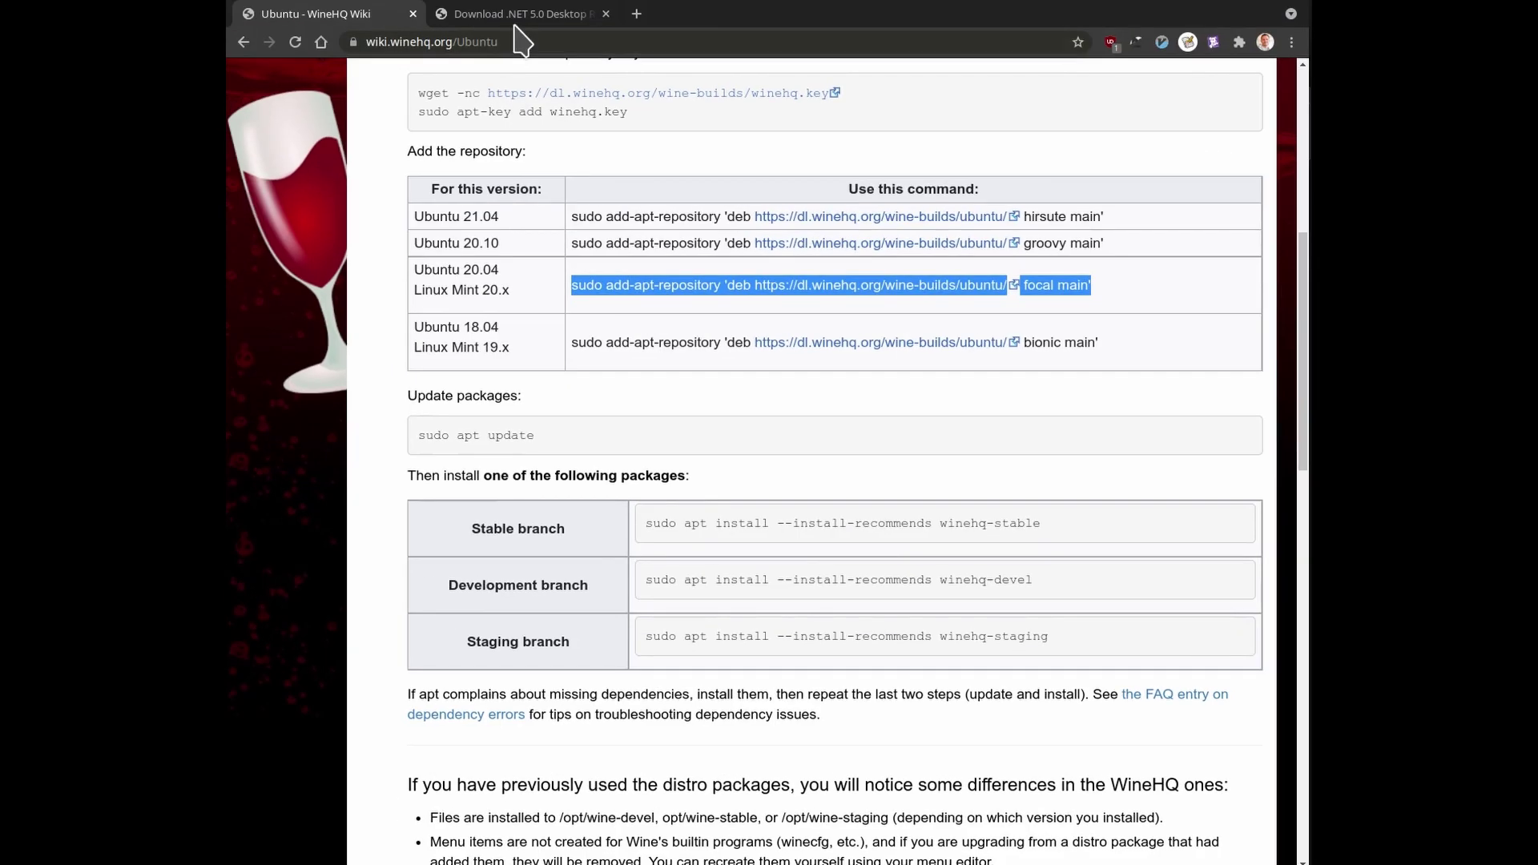
On the Download .NET 5.0 Desktop Runtime page, copy the installer's direct download link.
click(517, 16)
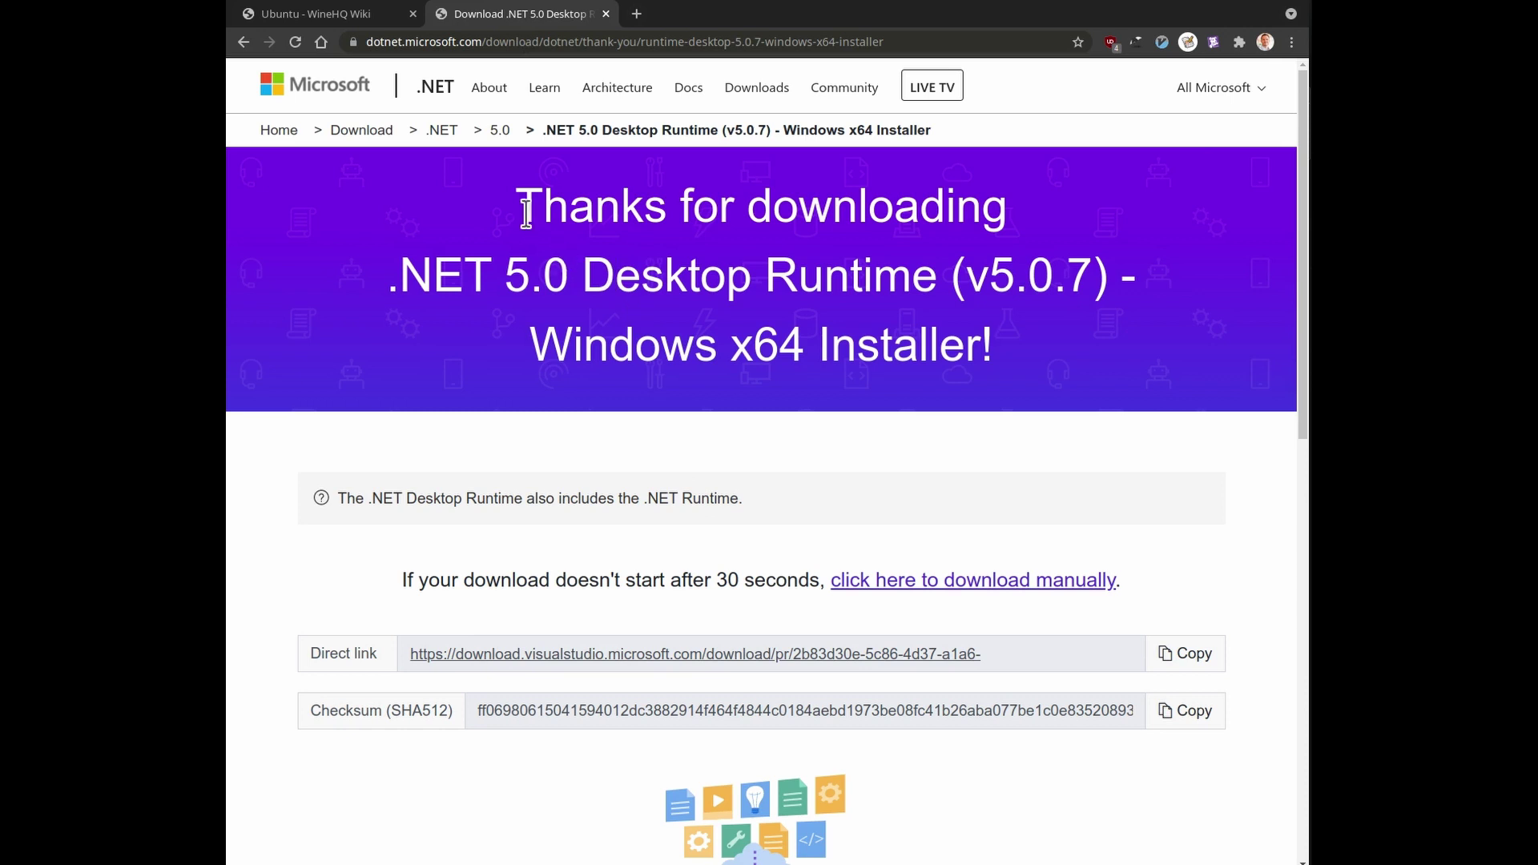
drag(569, 135, 921, 127)
click(848, 254)
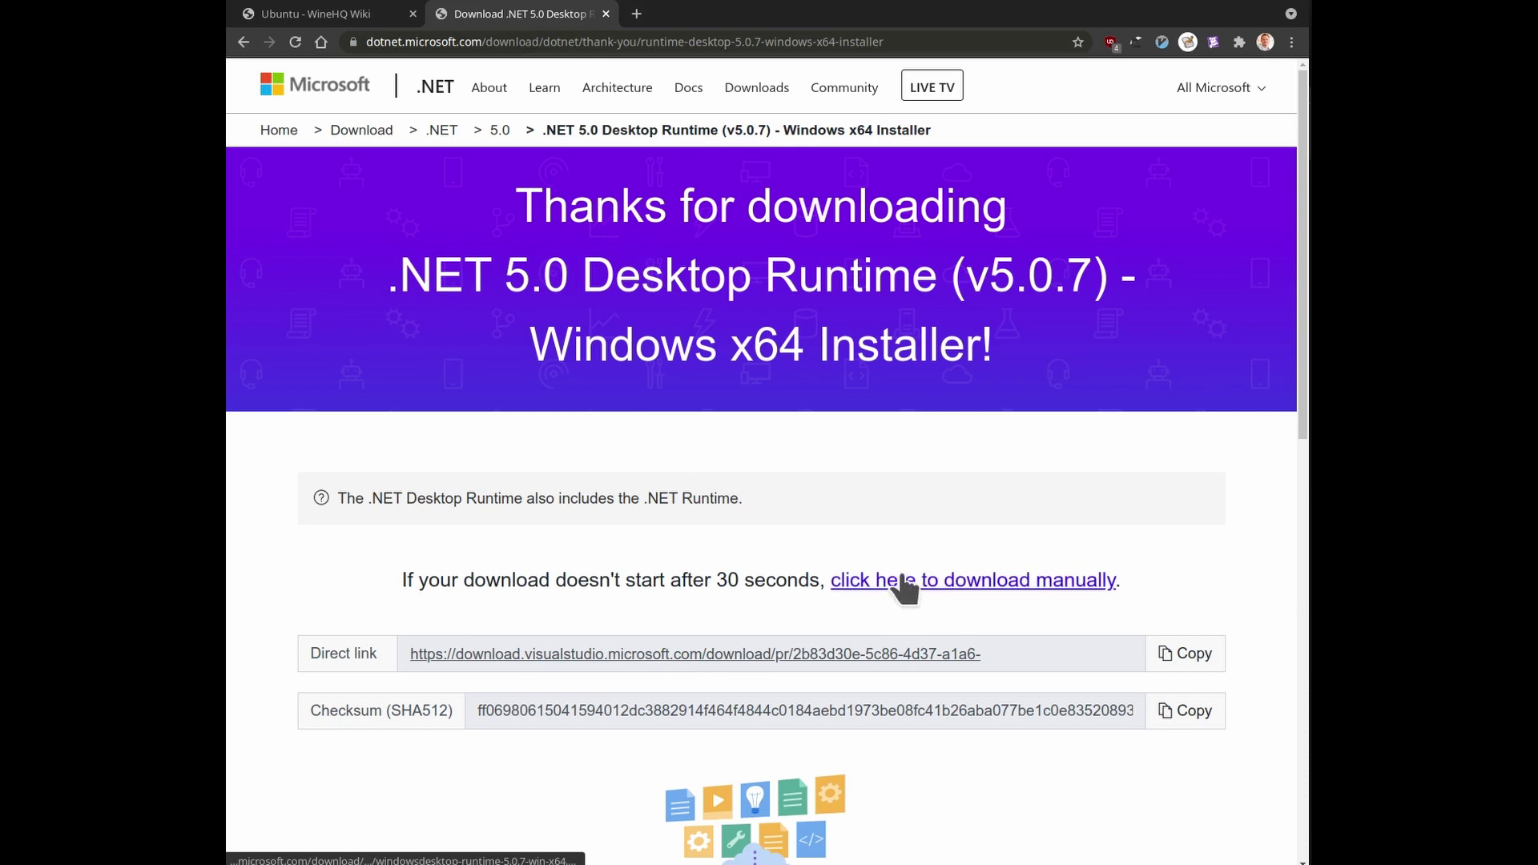
click(1205, 665)
key(alt+Tab)
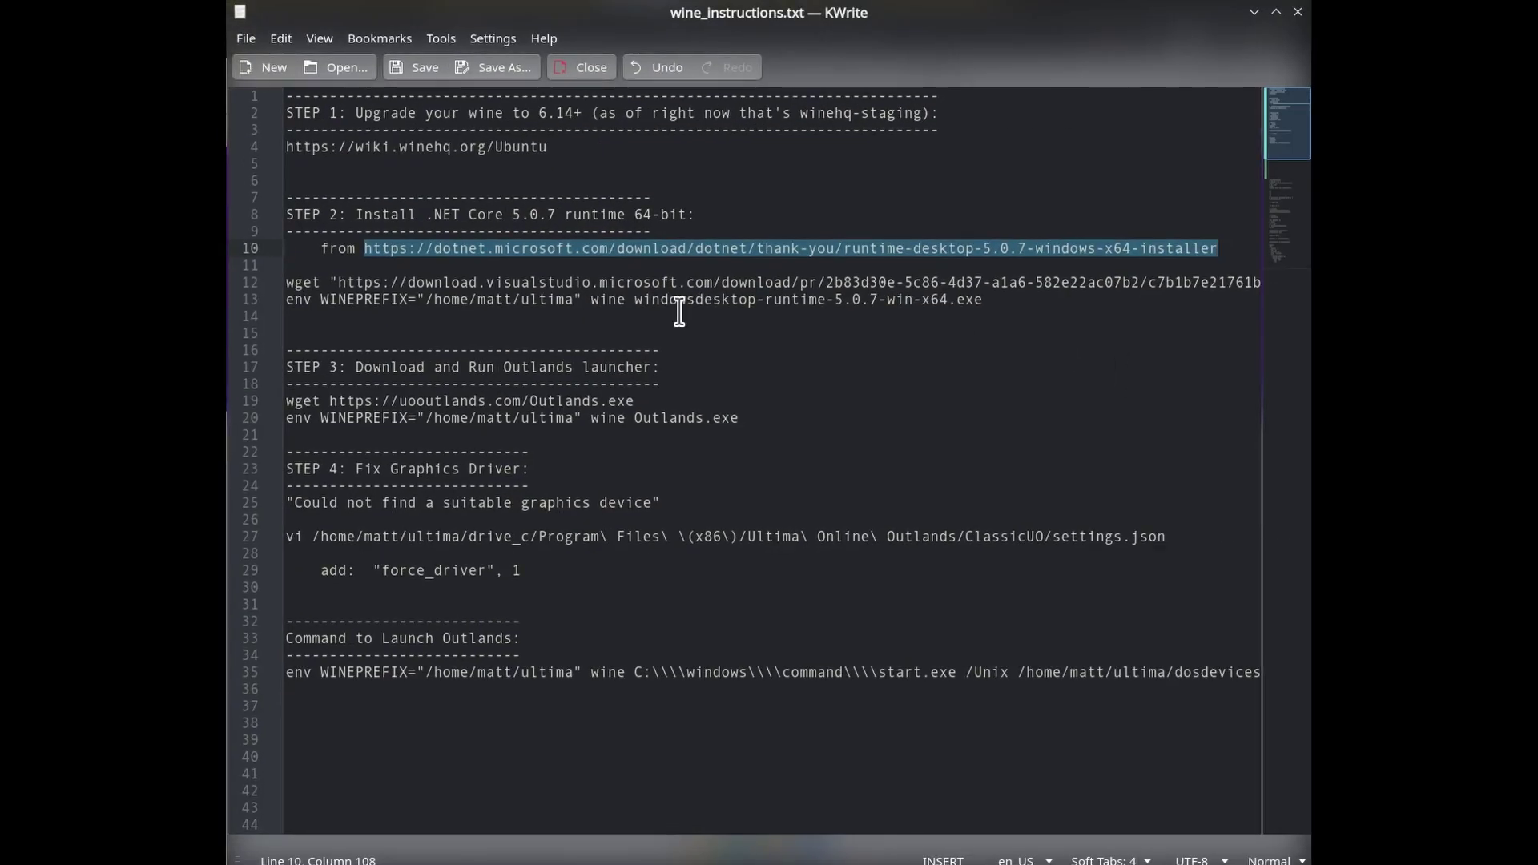
Select the wget command on line 12 of the instructions.
click(654, 282)
key(End)
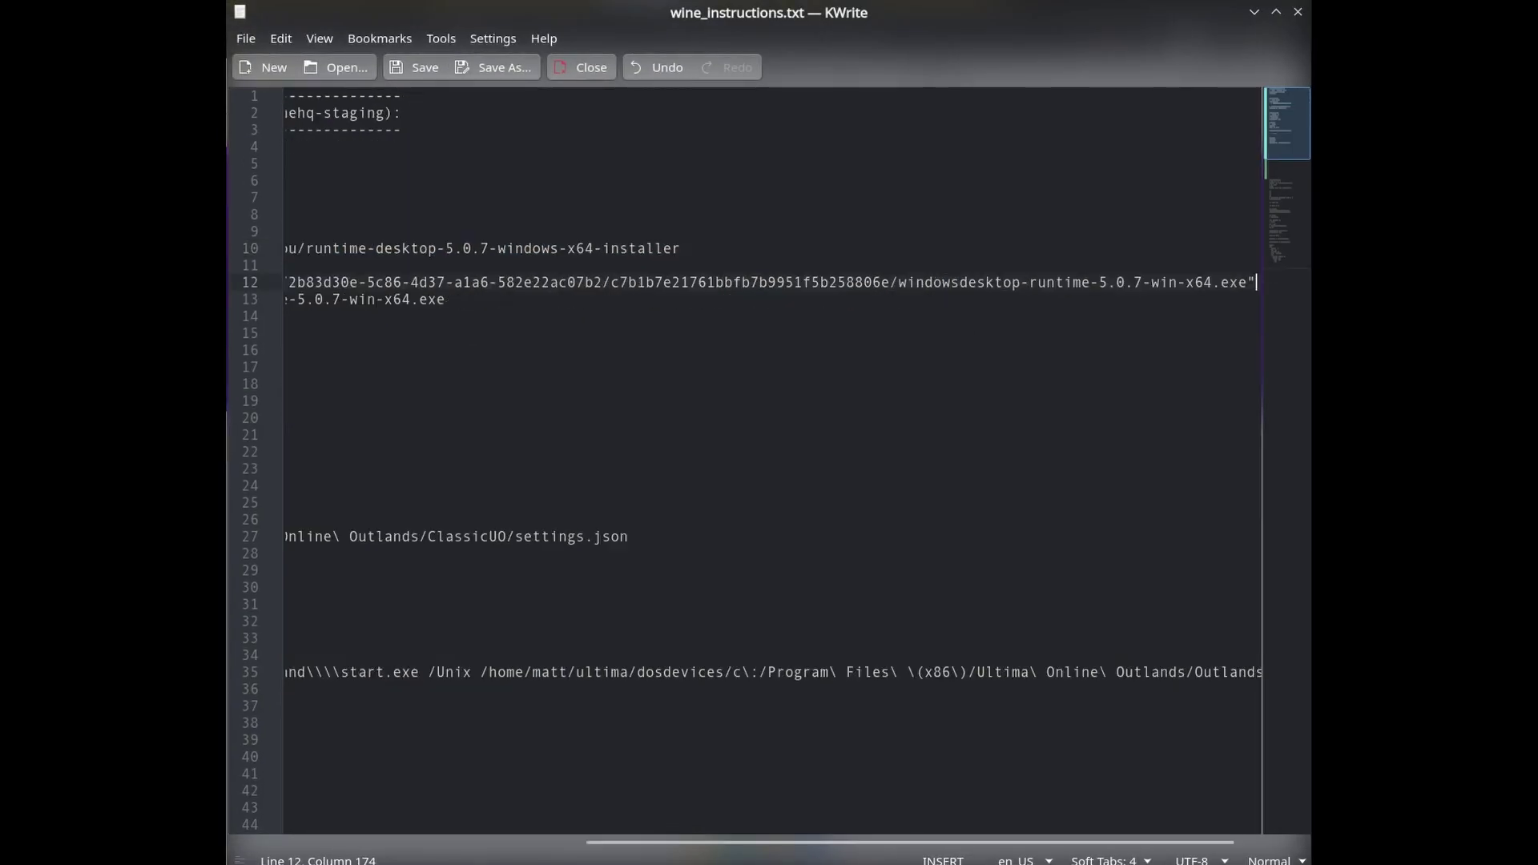
key(shift+Home)
key(alt+Tab)
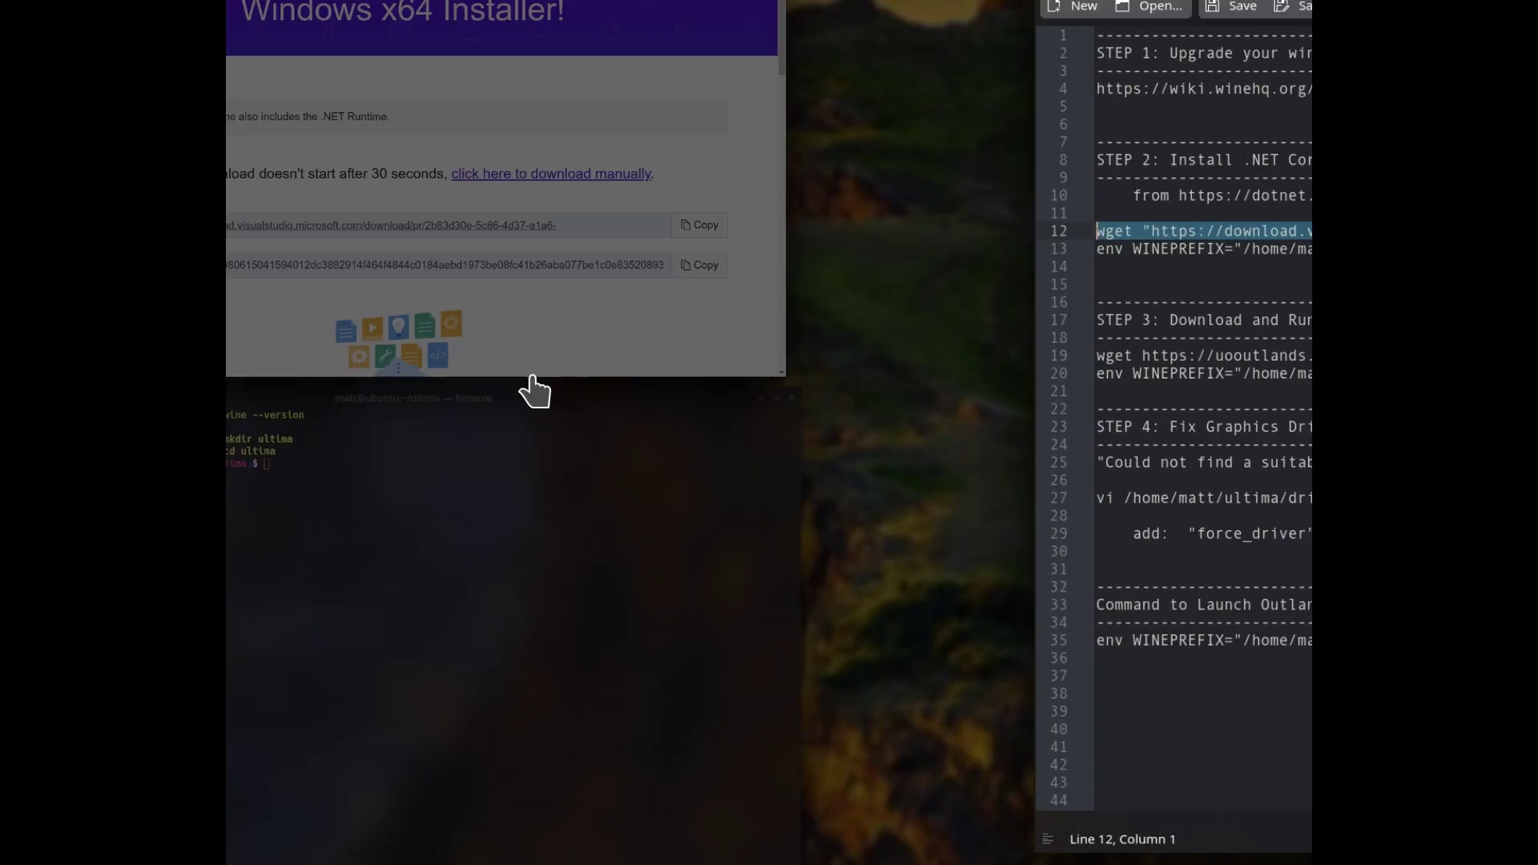
Download windowsdesktop-runtime-5.0.7-win-x64.exe with wget and the pasted URL, retrying after 400 Bad Request.
text(wget )
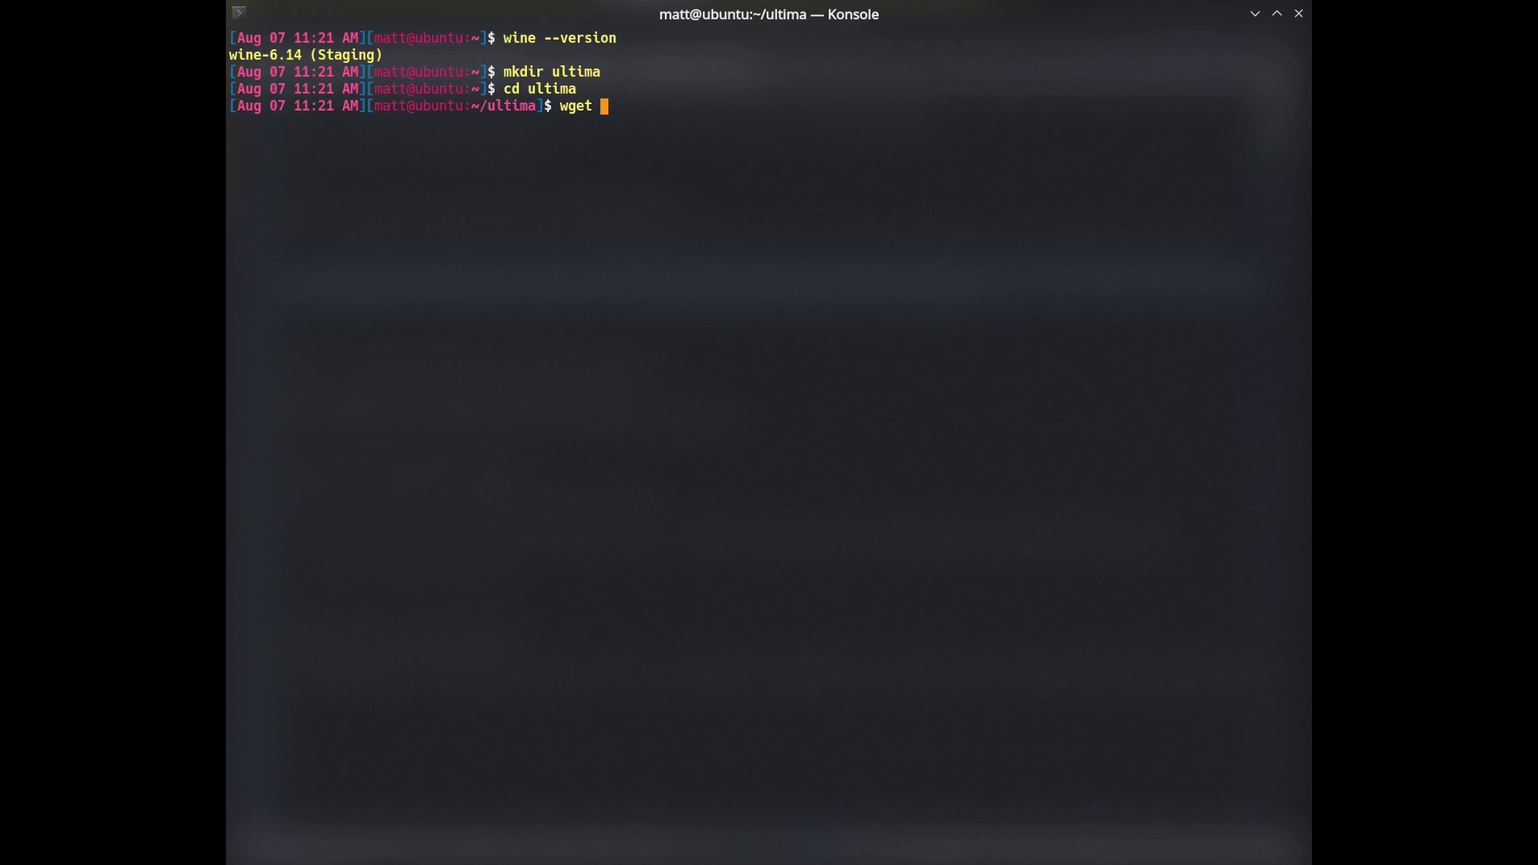
text(")
right_click(560, 312)
click(581, 321)
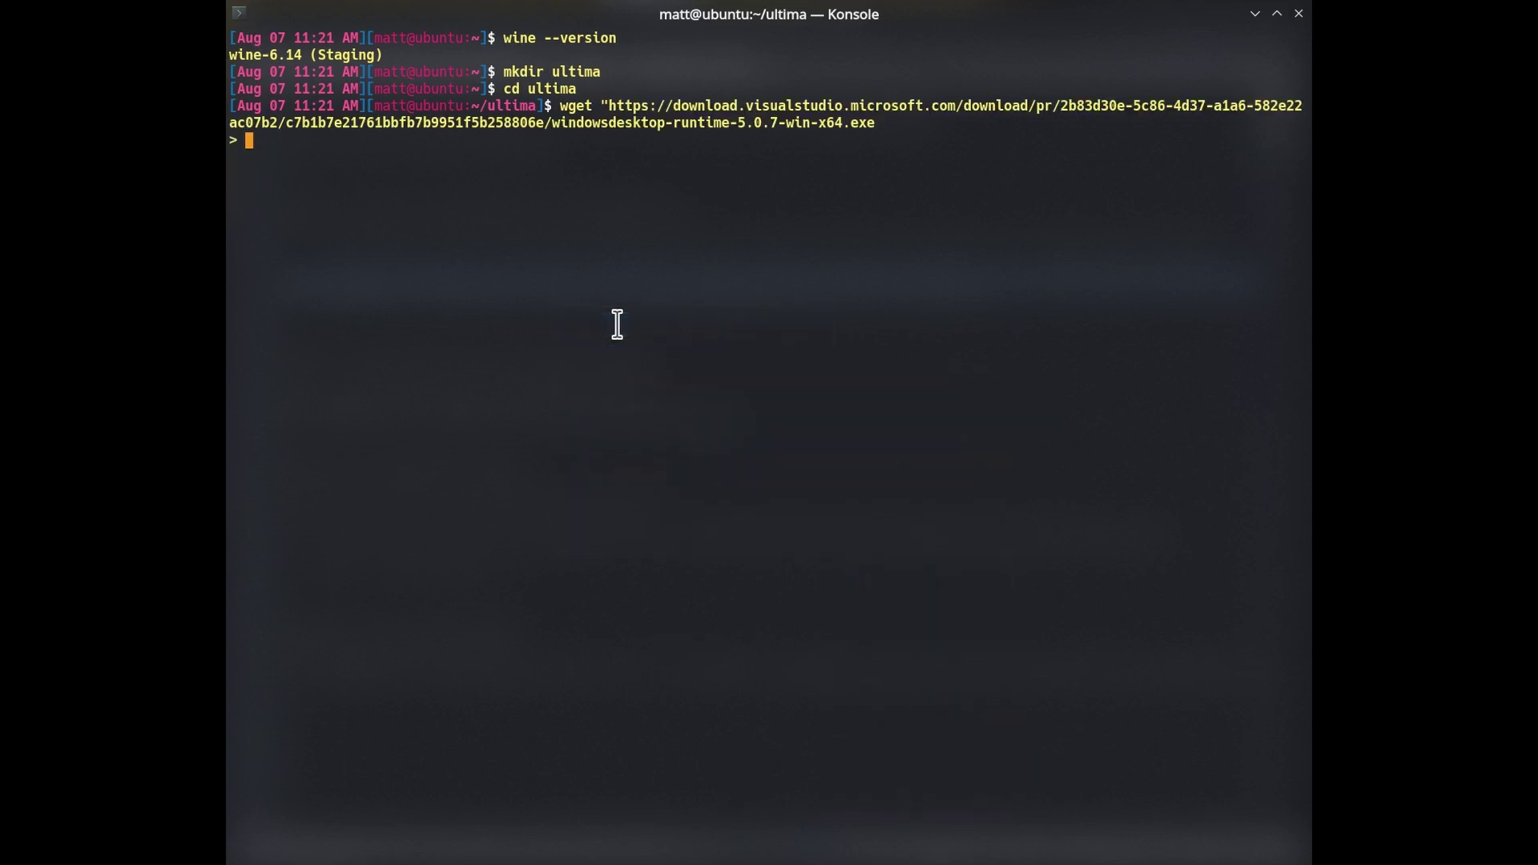
text(")
key(Return)
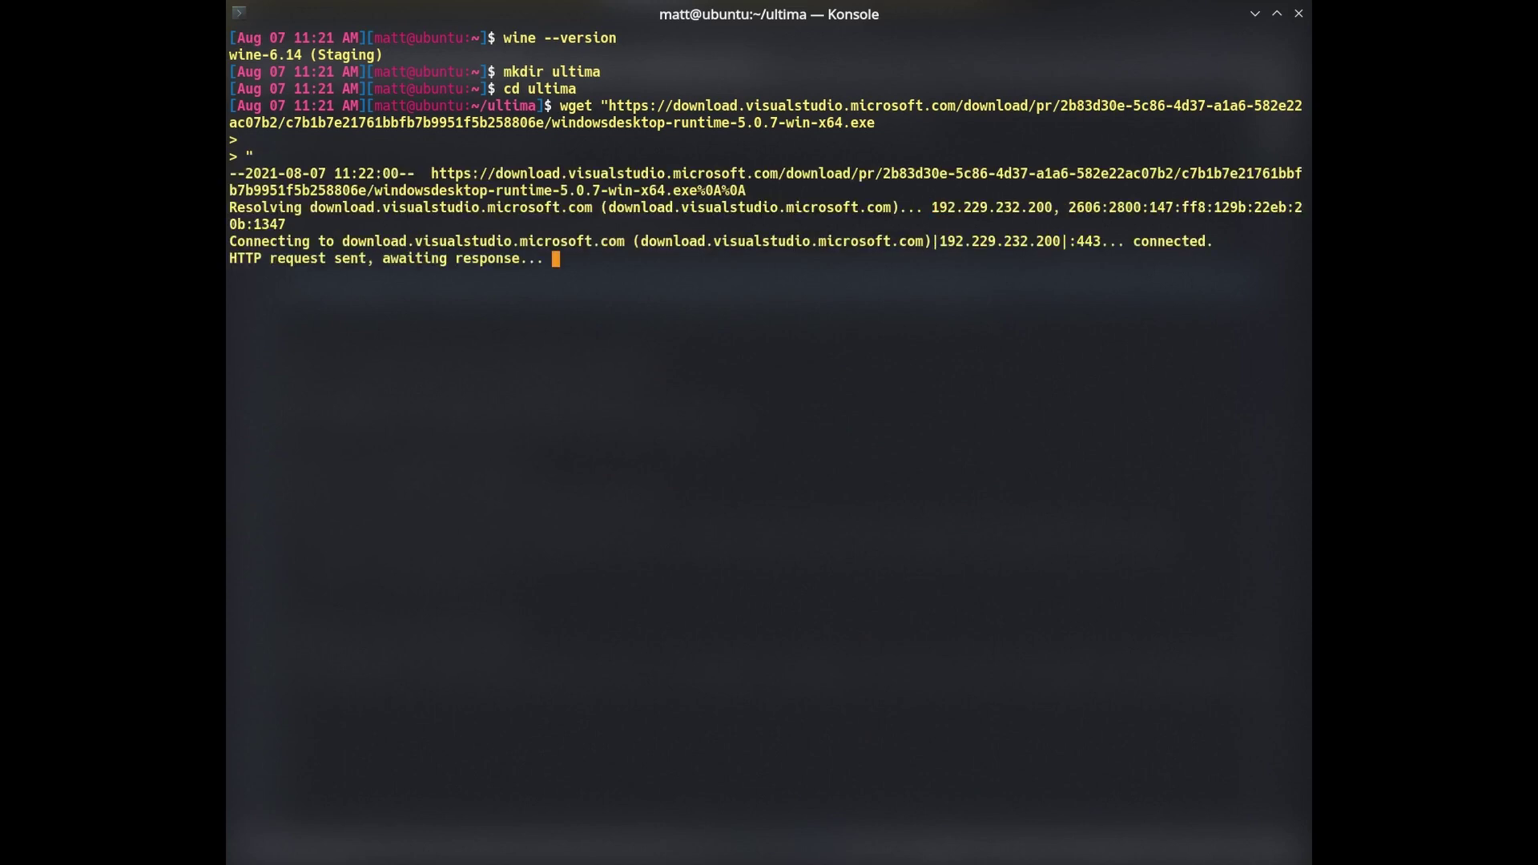
key(Up)
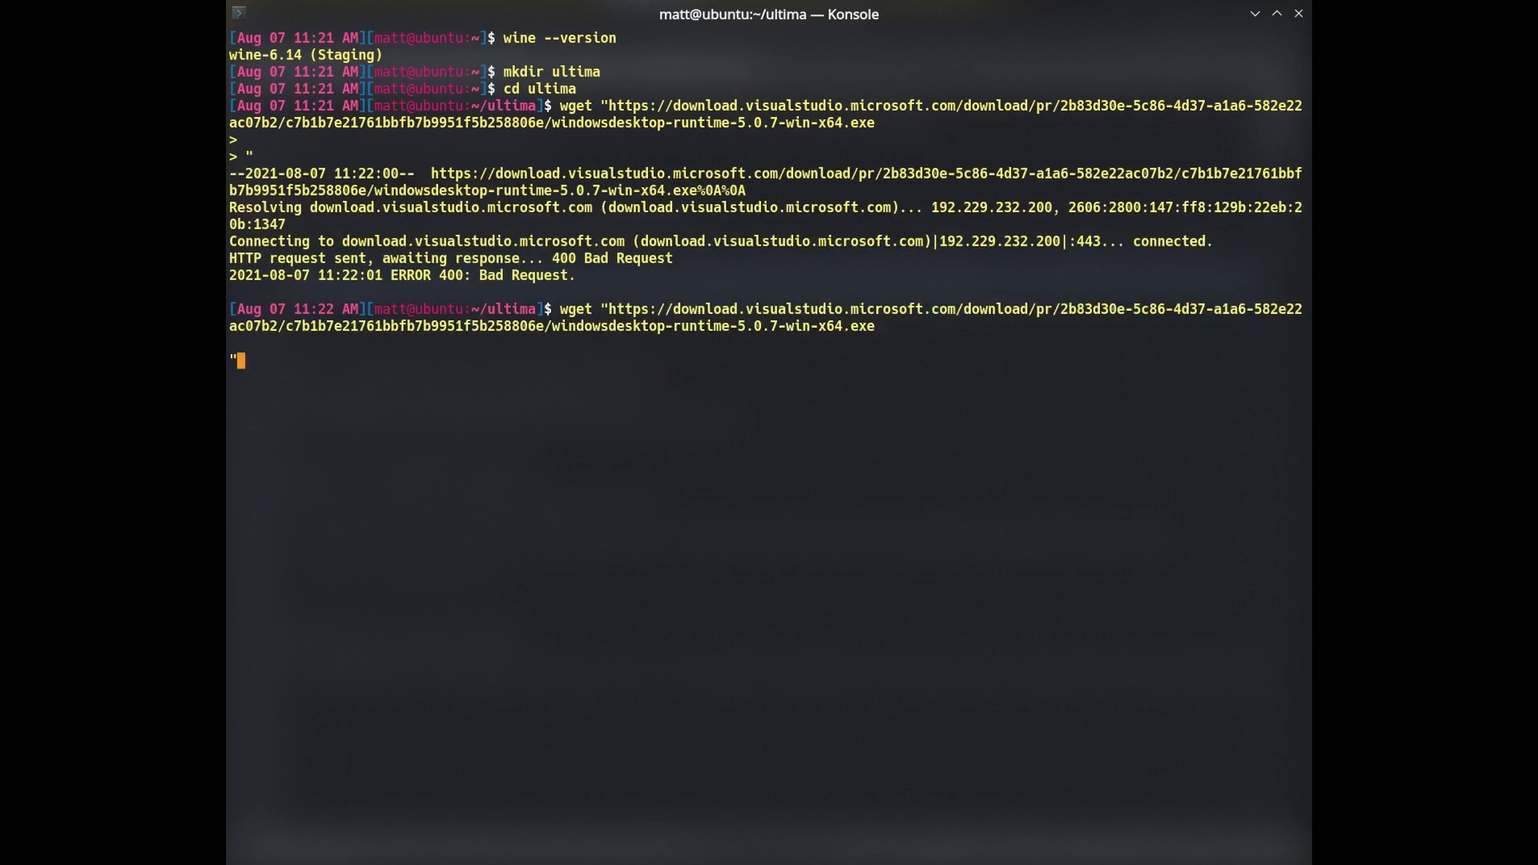
key(Return)
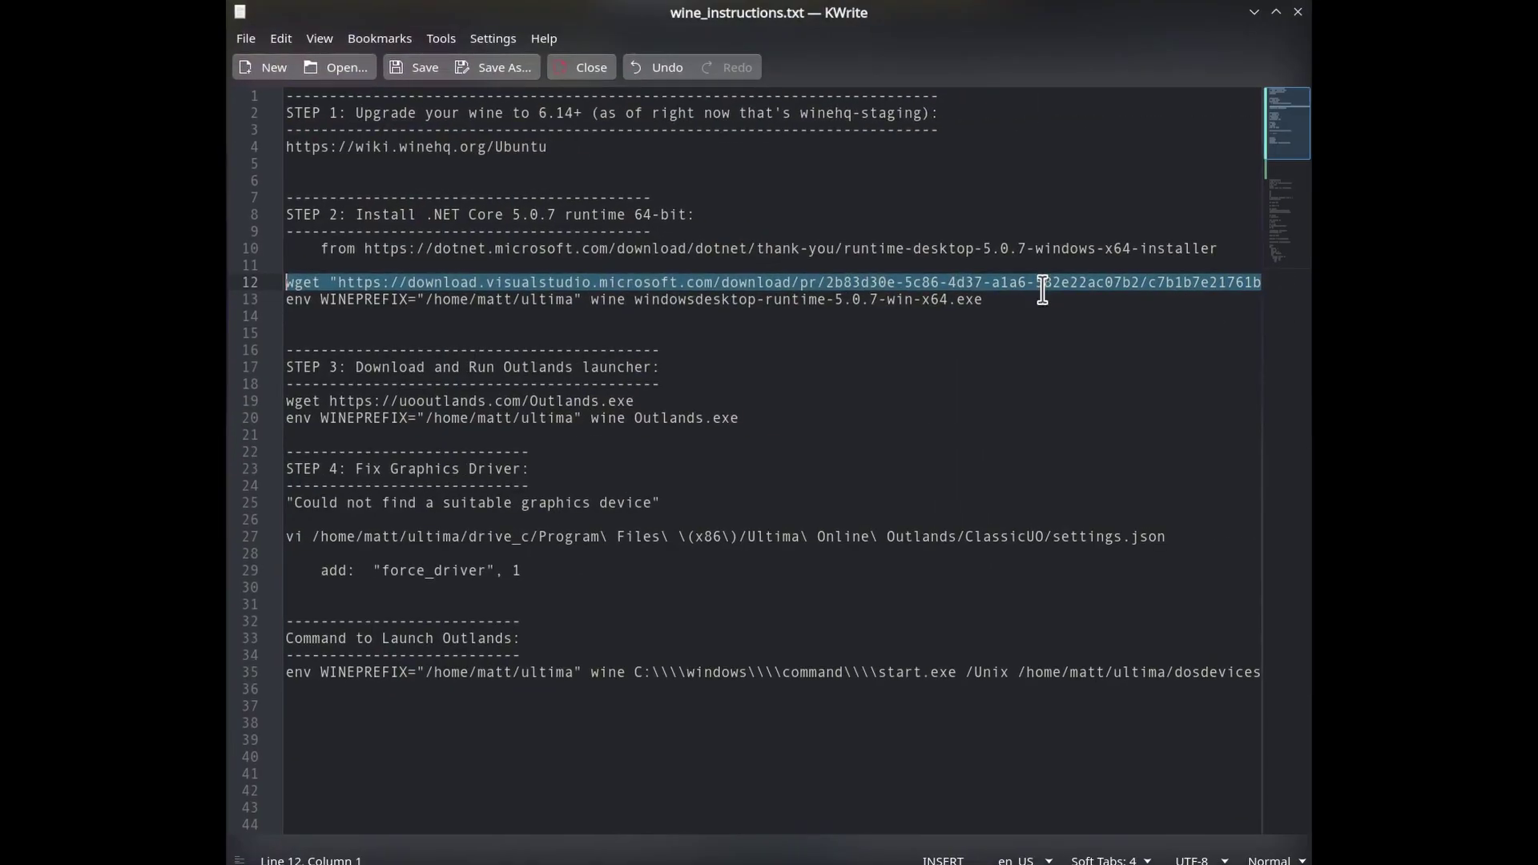
Copy the line 13 env WINEPREFIX wine command that runs the runtime installer.
click(630, 300)
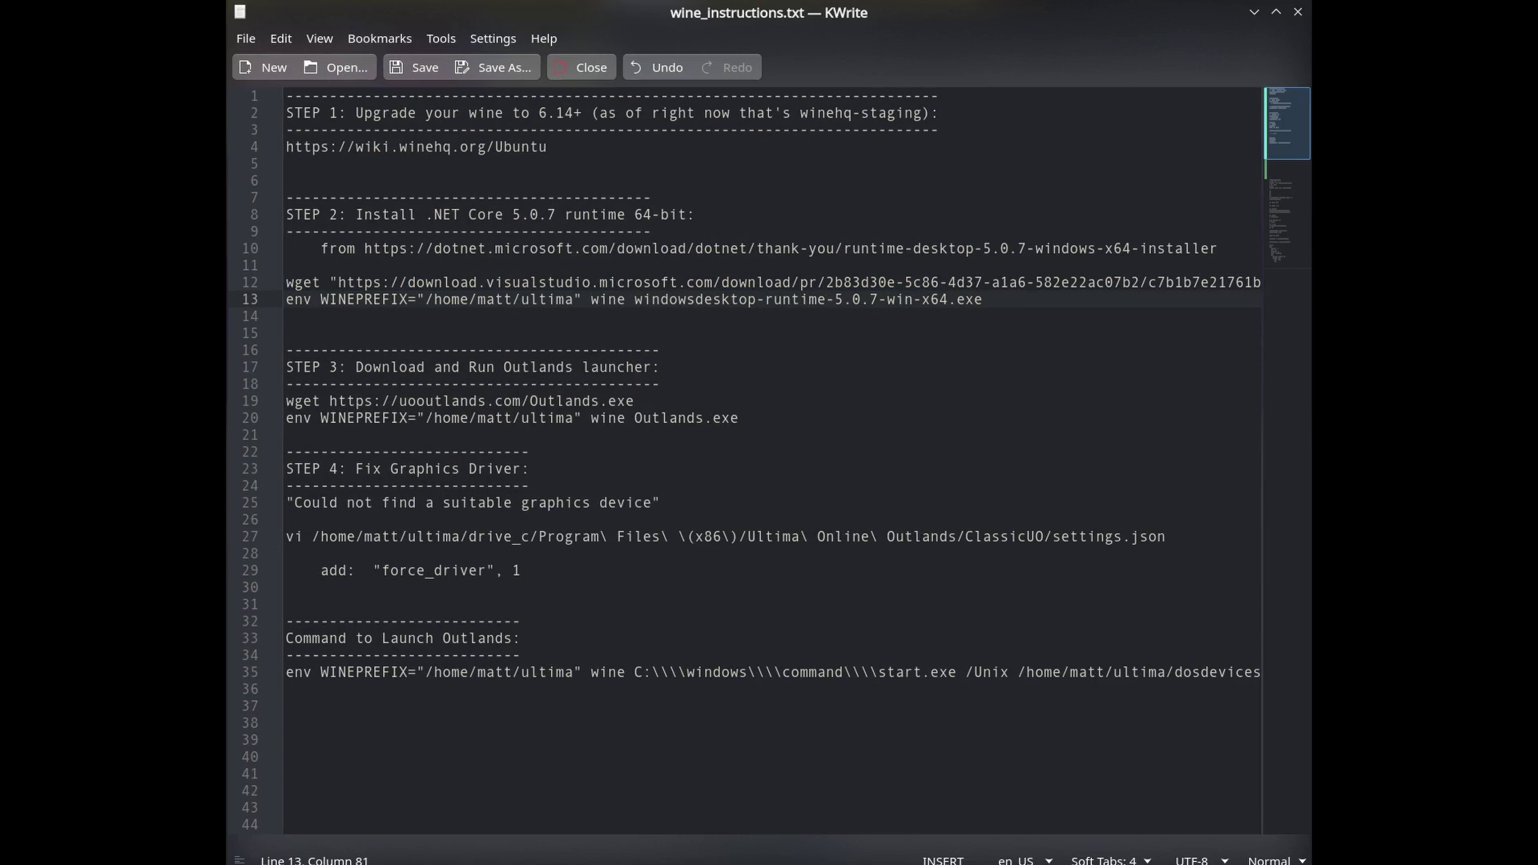
key(shift+Home)
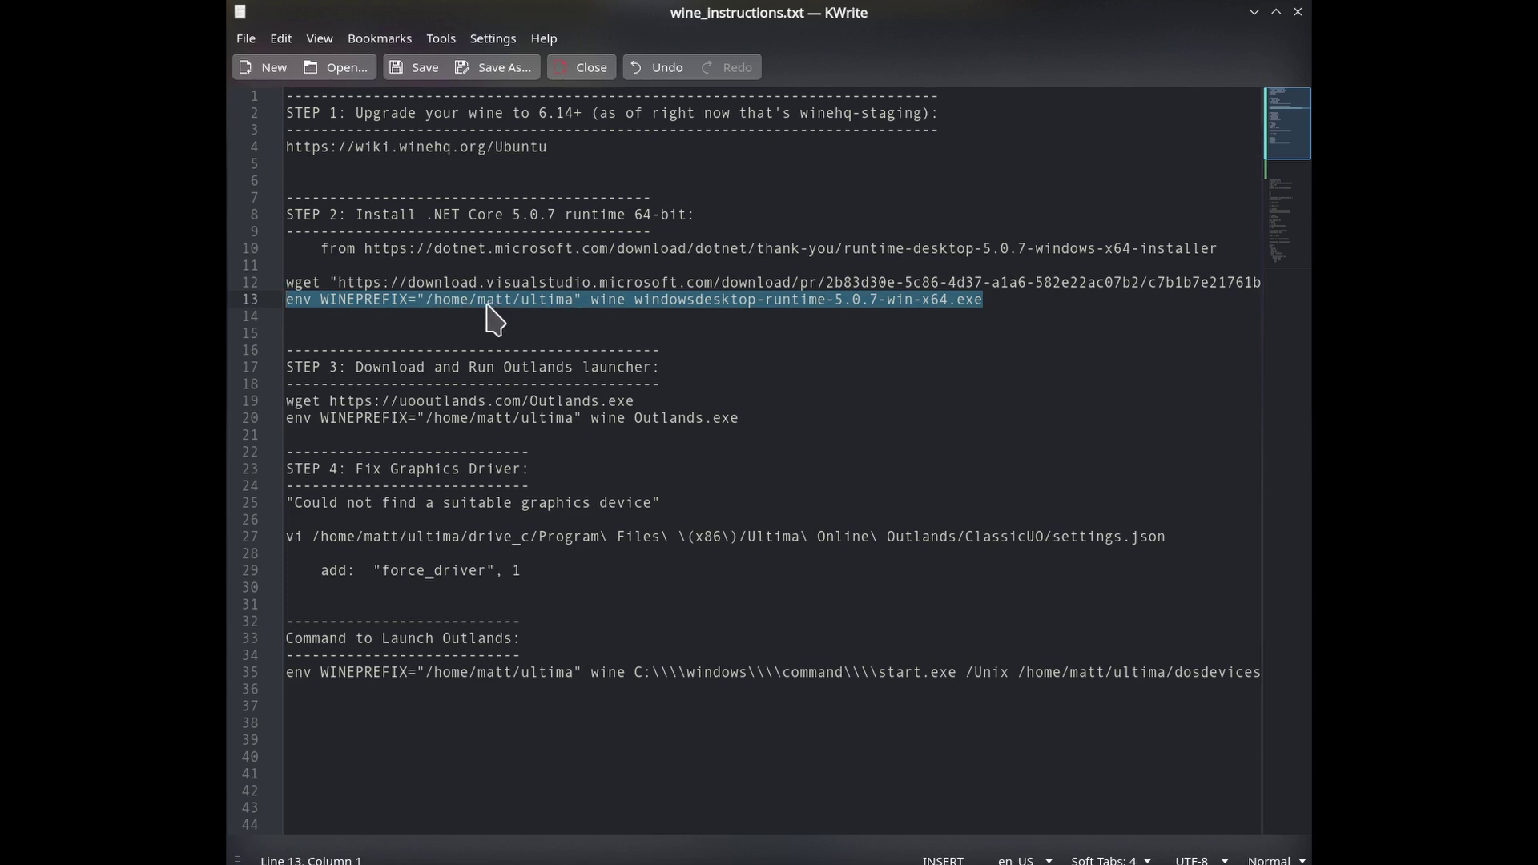
right_click(528, 305)
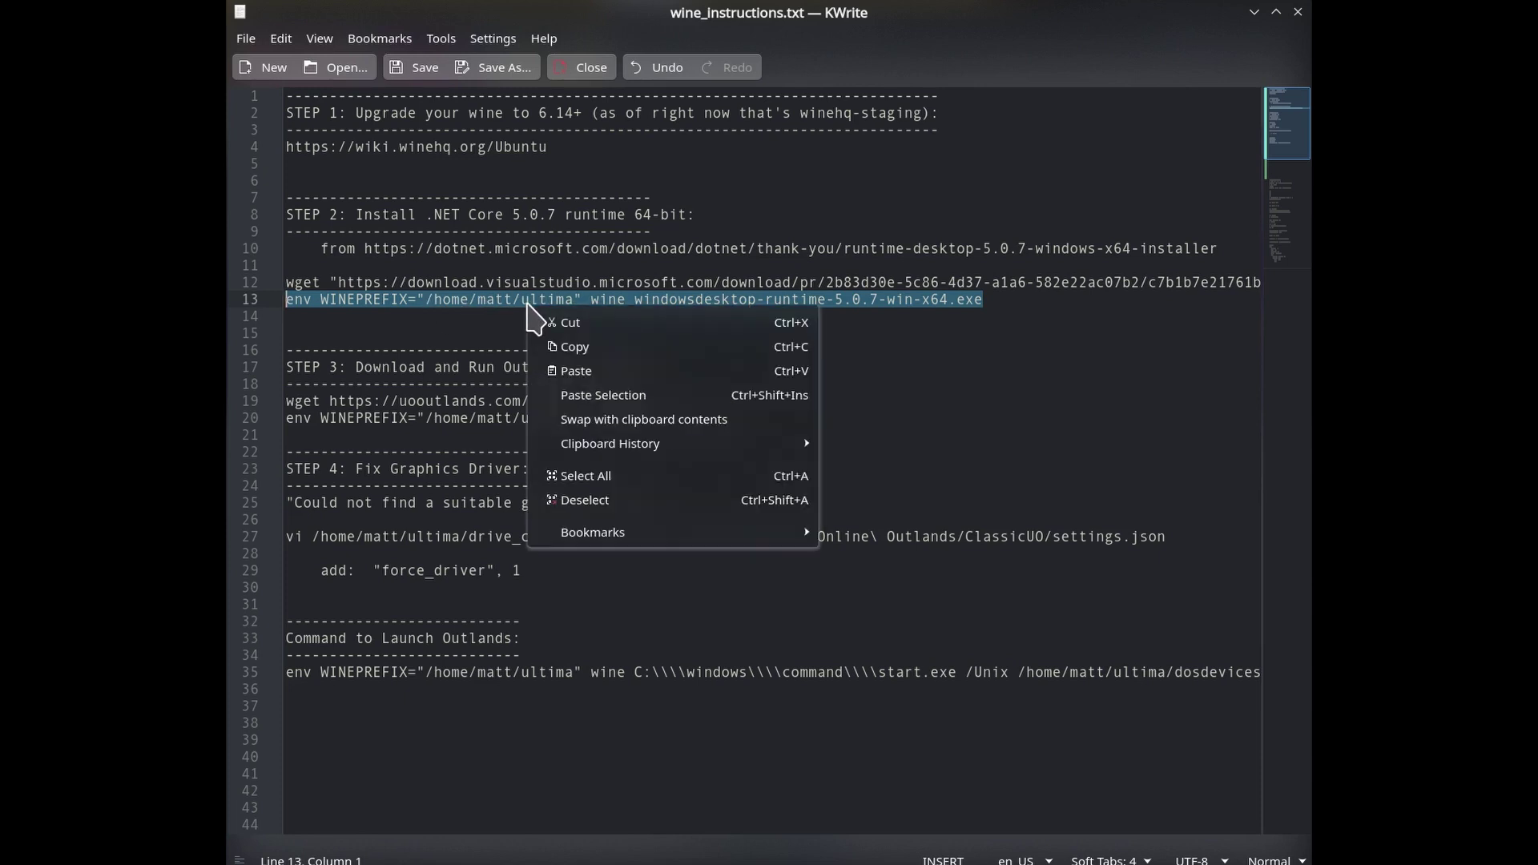
click(577, 348)
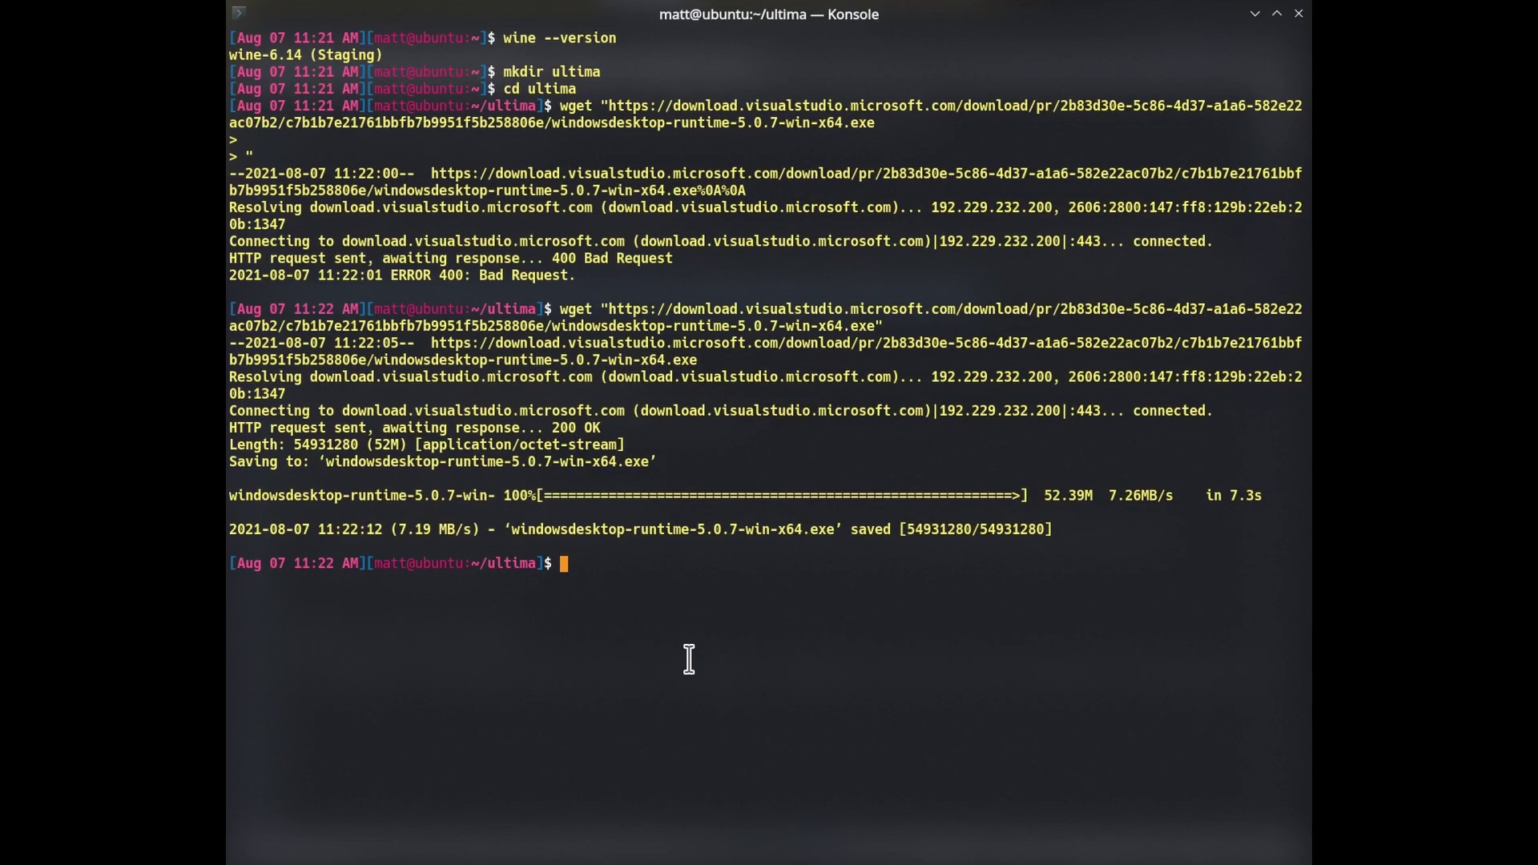
Run the pasted wine command and install .NET Desktop Runtime 5.0.7 (x64) into ~/ultima.
key(ctrl+shift+v)
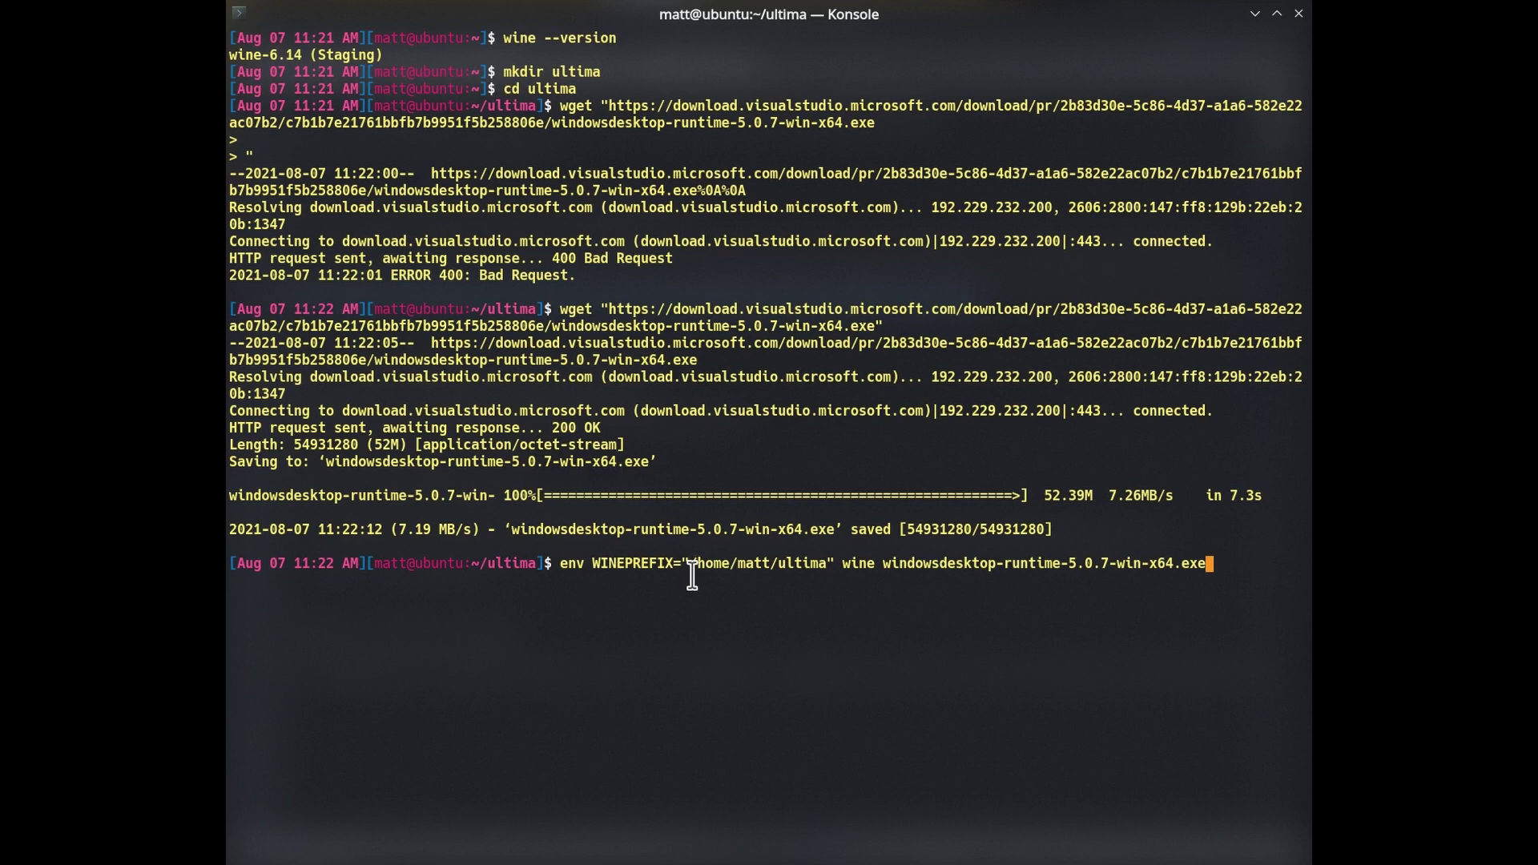
drag(696, 564, 1209, 569)
double_click(858, 563)
click(1220, 569)
key(Return)
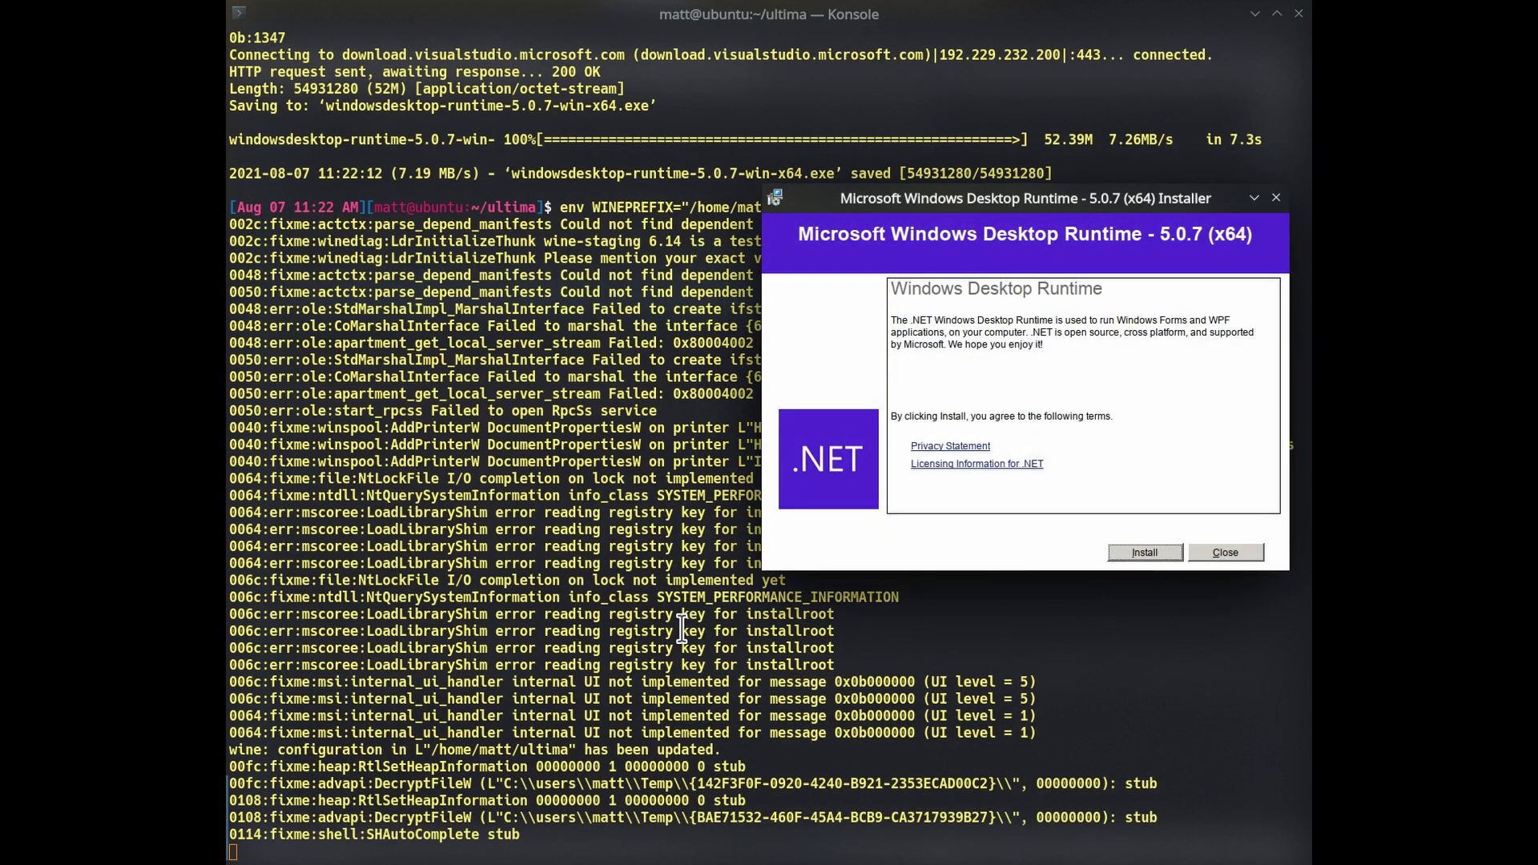
click(1154, 553)
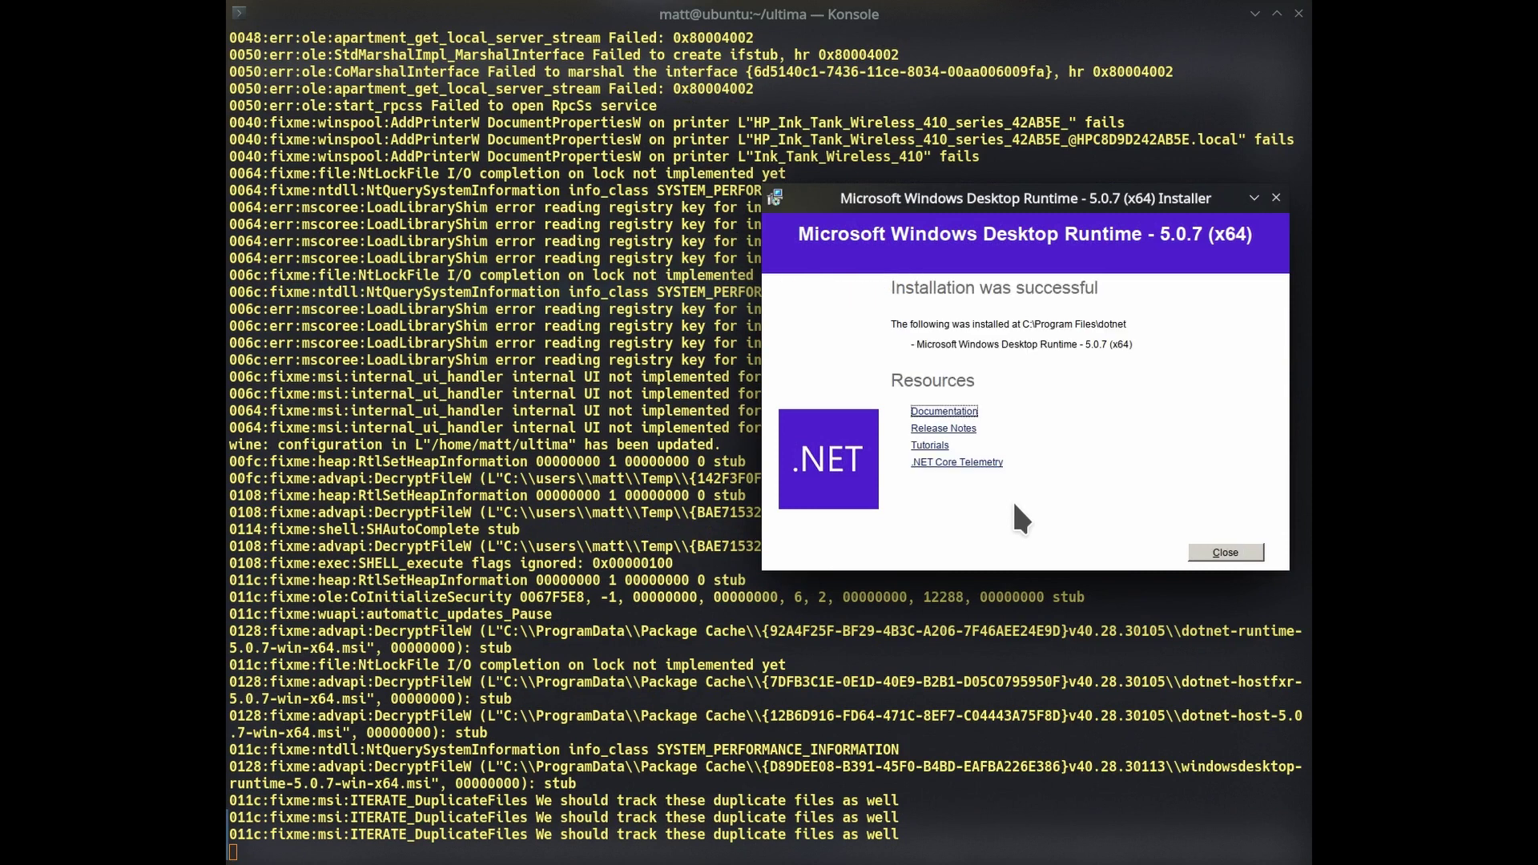
click(1200, 552)
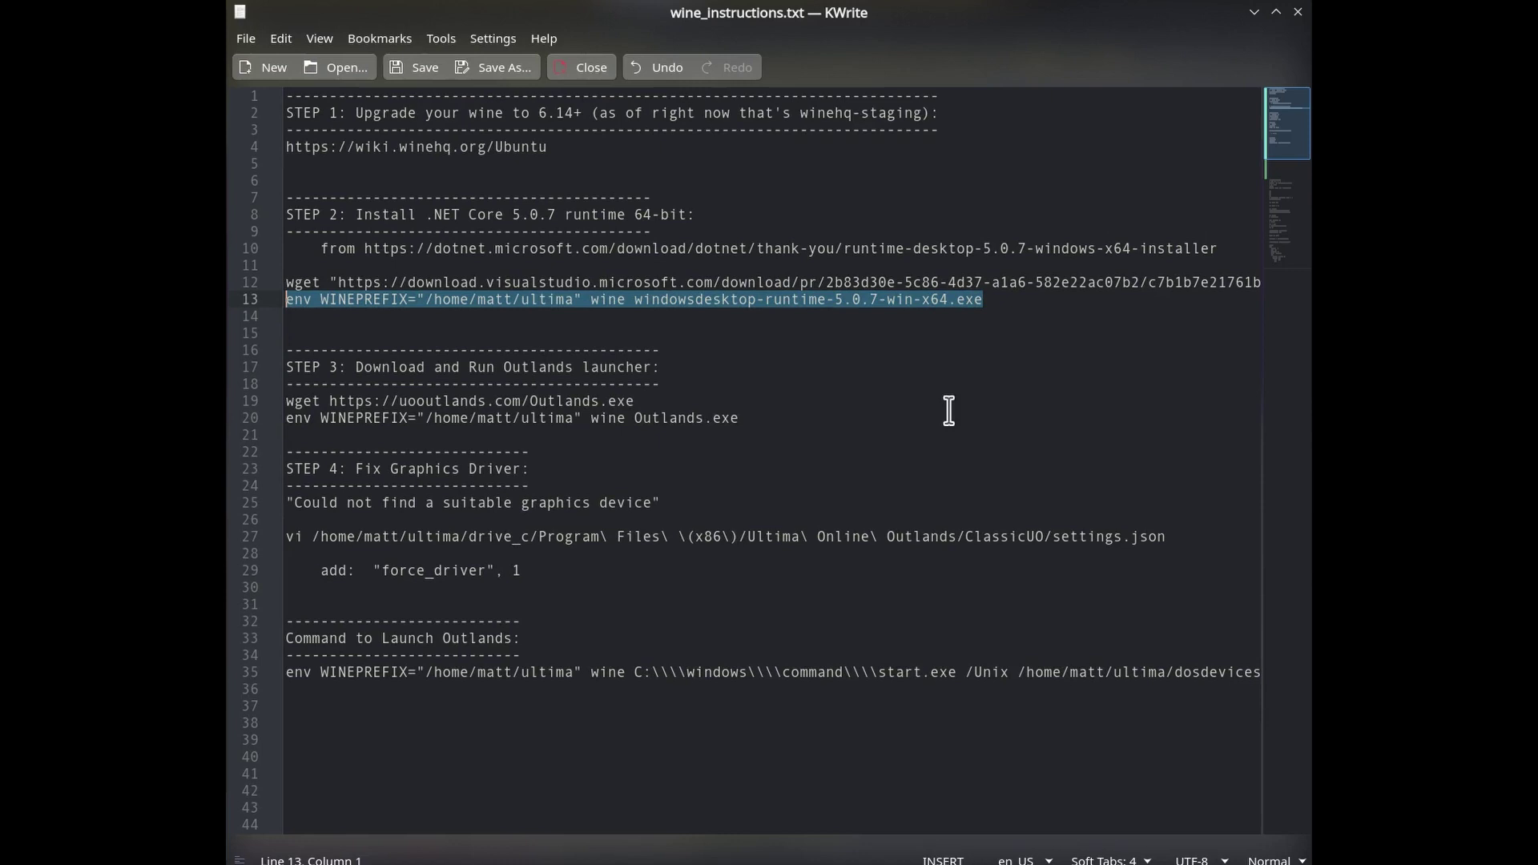
click(640, 400)
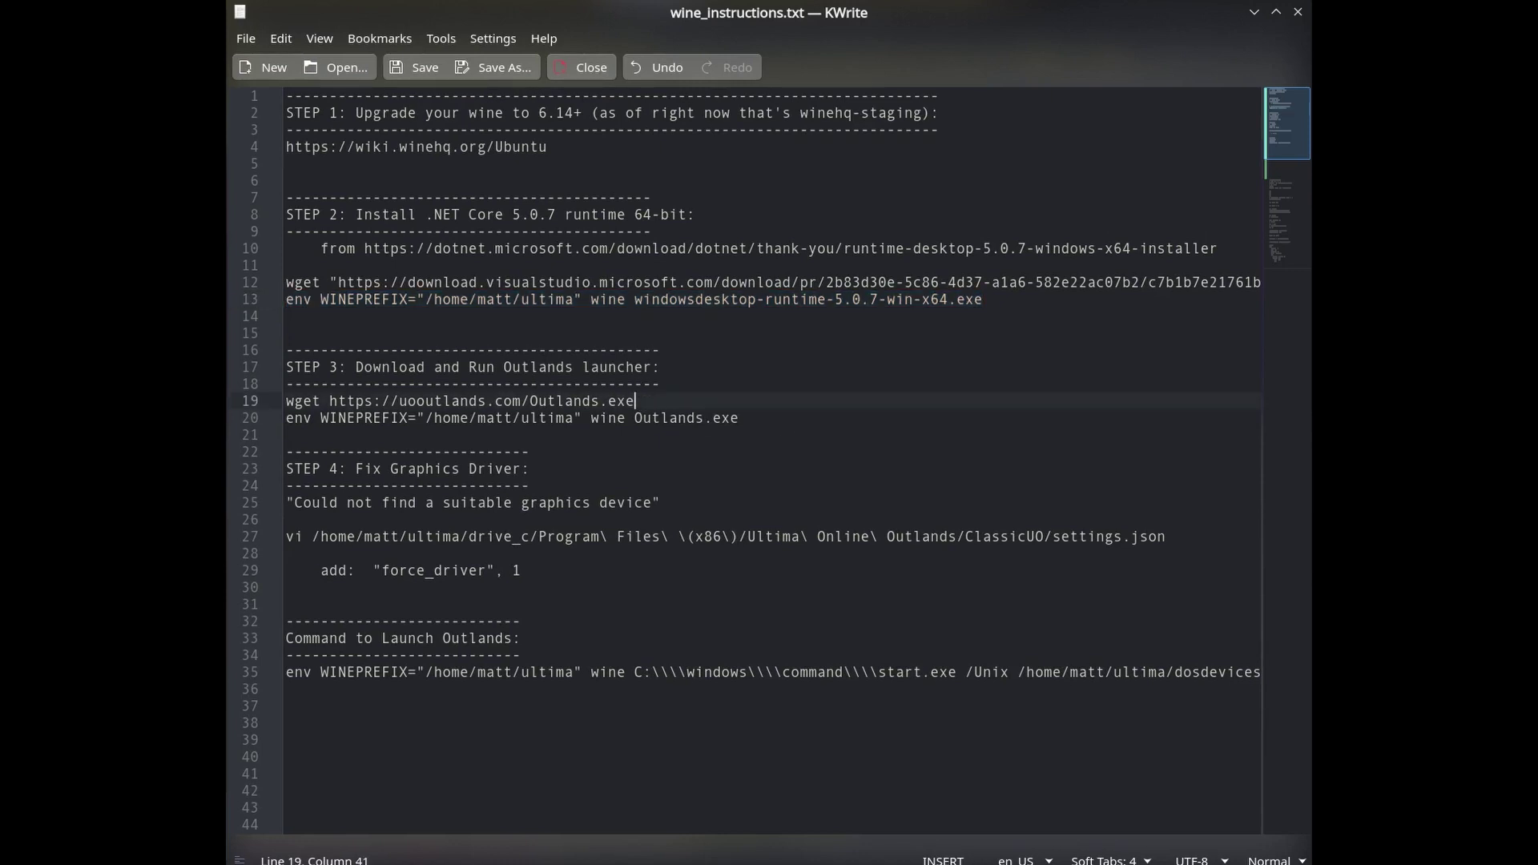
key(shift+Home)
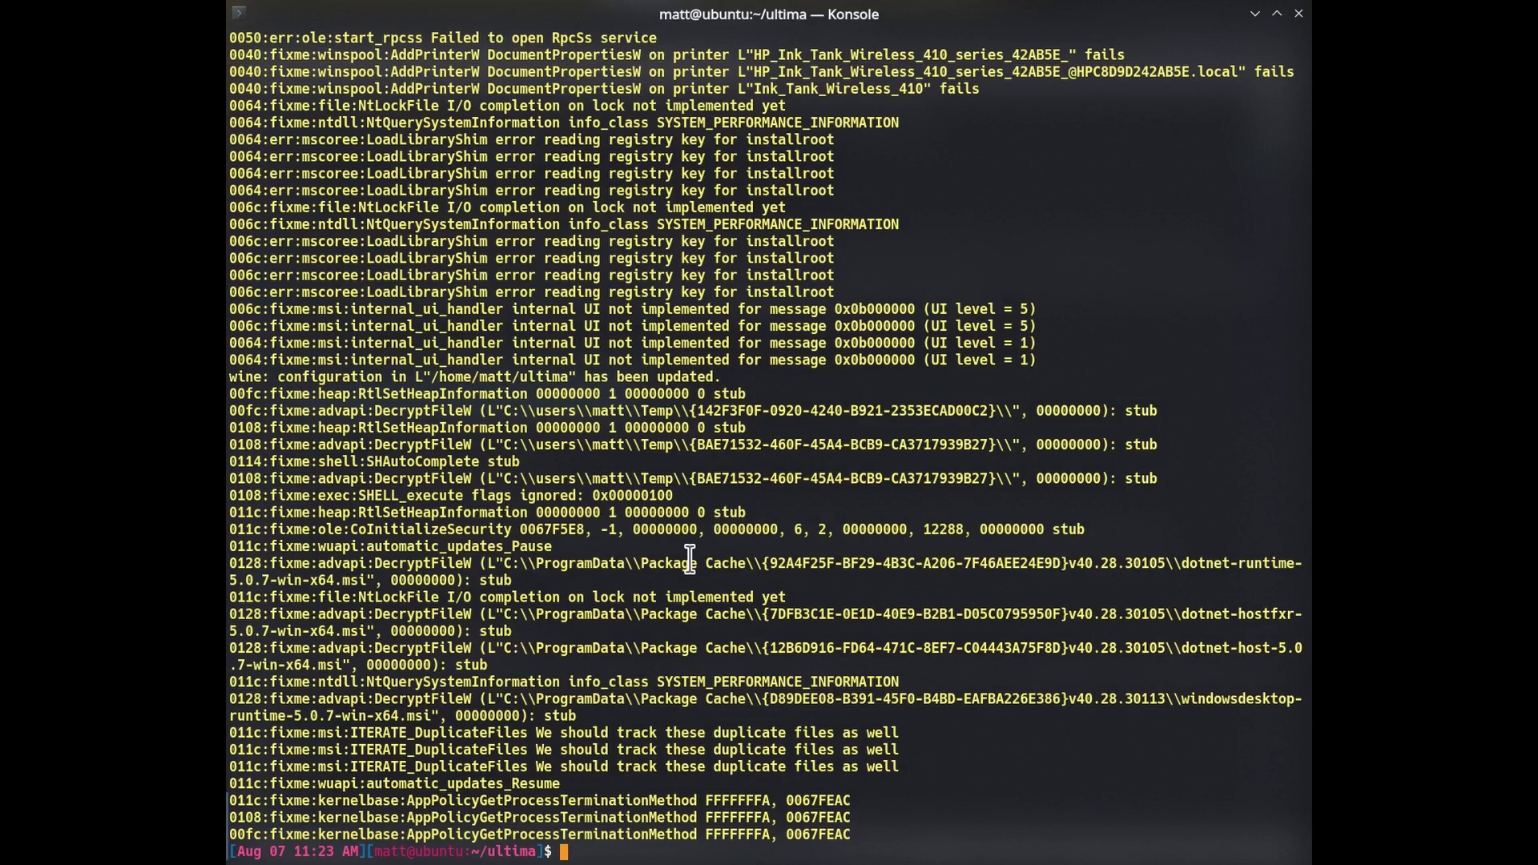
text(clear)
key(Return)
text(wget https://uooutlands.com/Outlands.exe)
key(Return)
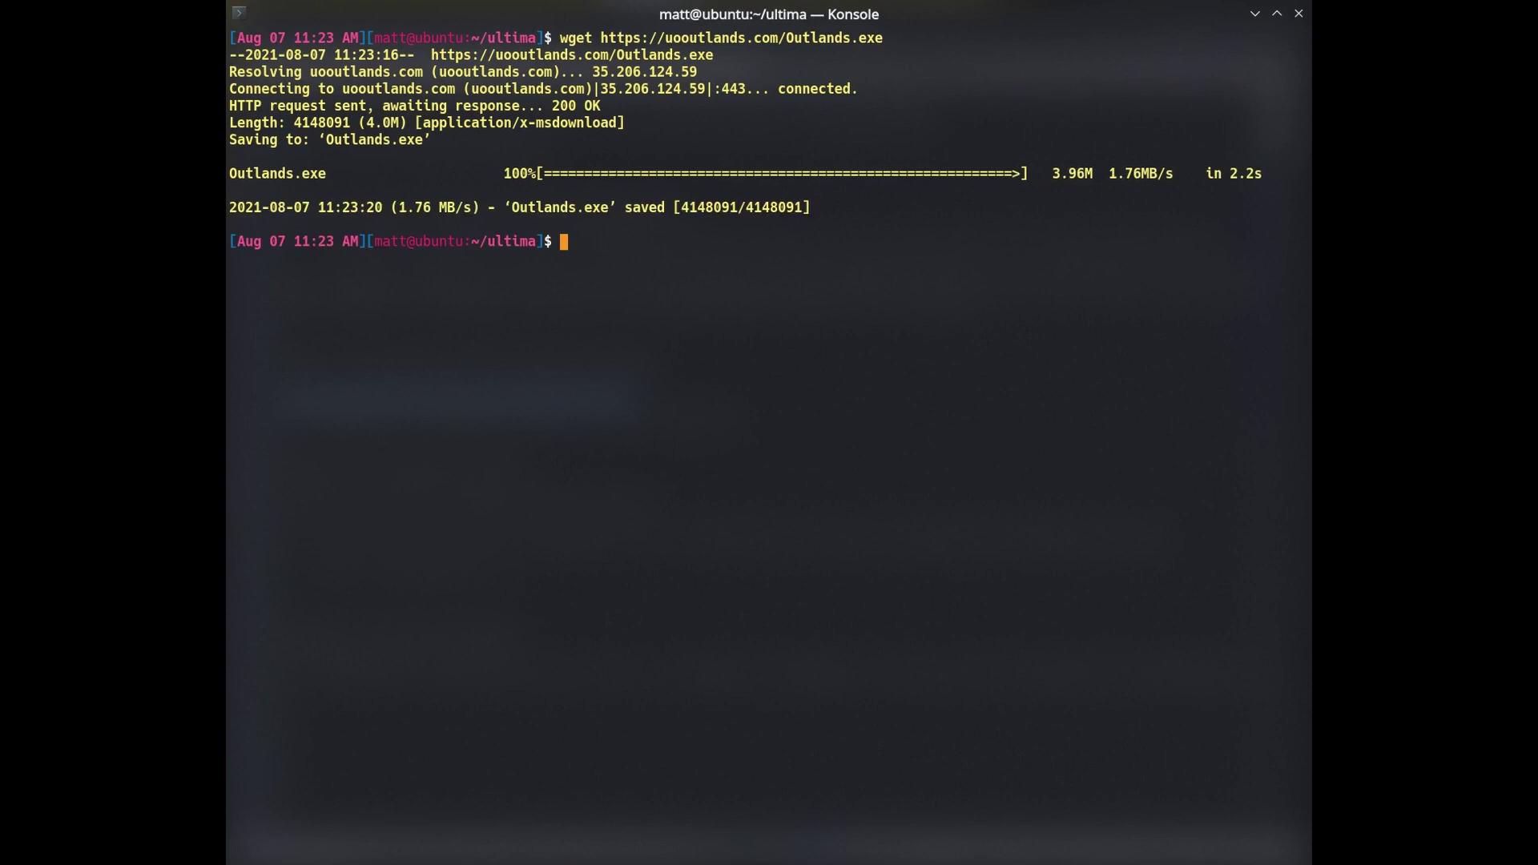
Copy the line 20 Outlands launch command and run it in Konsole under Wine.
key(alt+Tab)
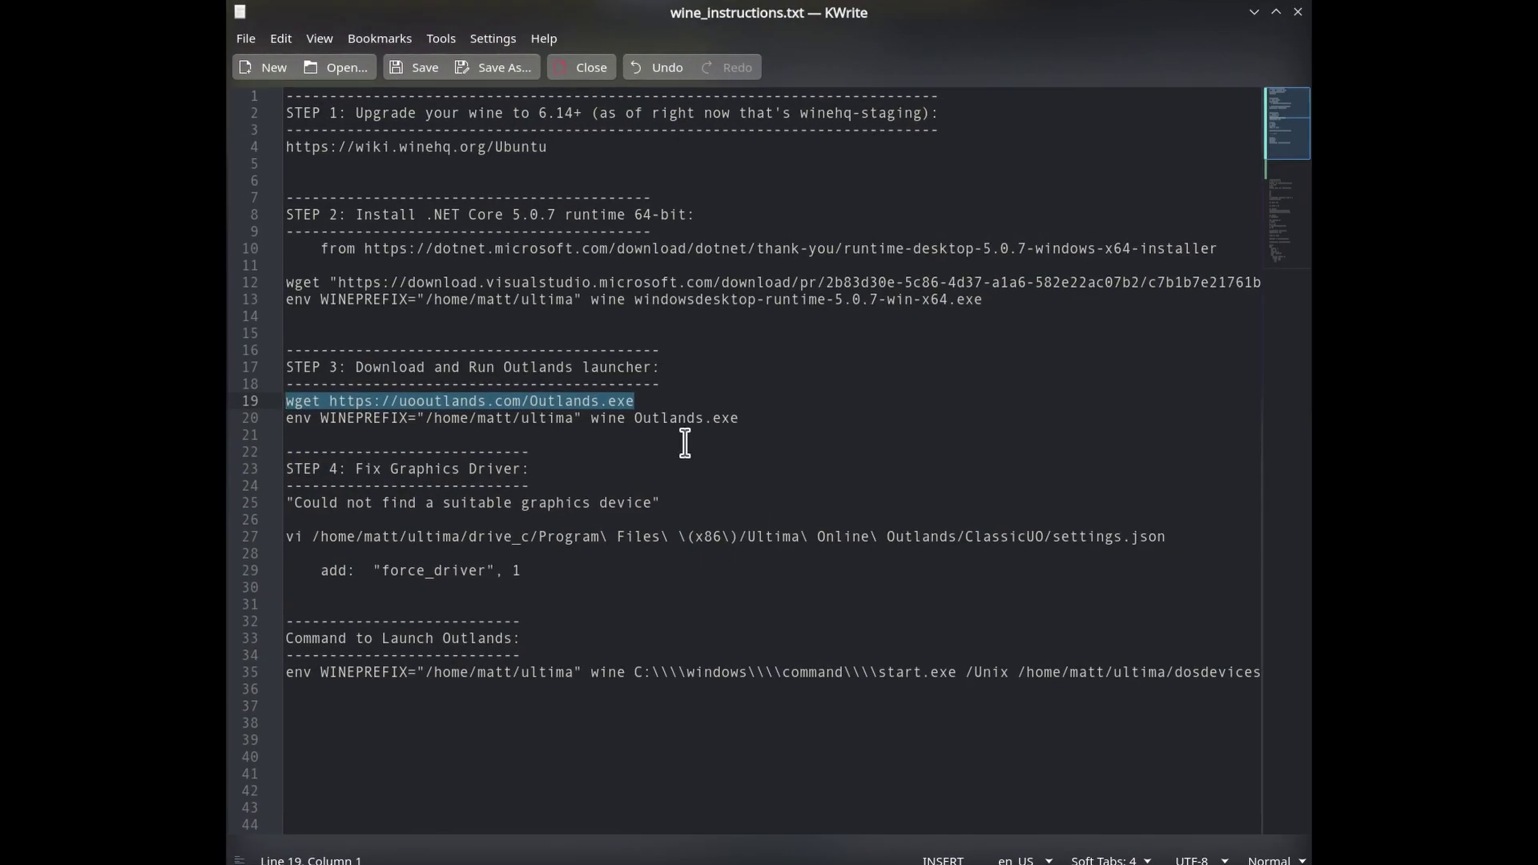
click(777, 426)
key(End)
key(shift+Home)
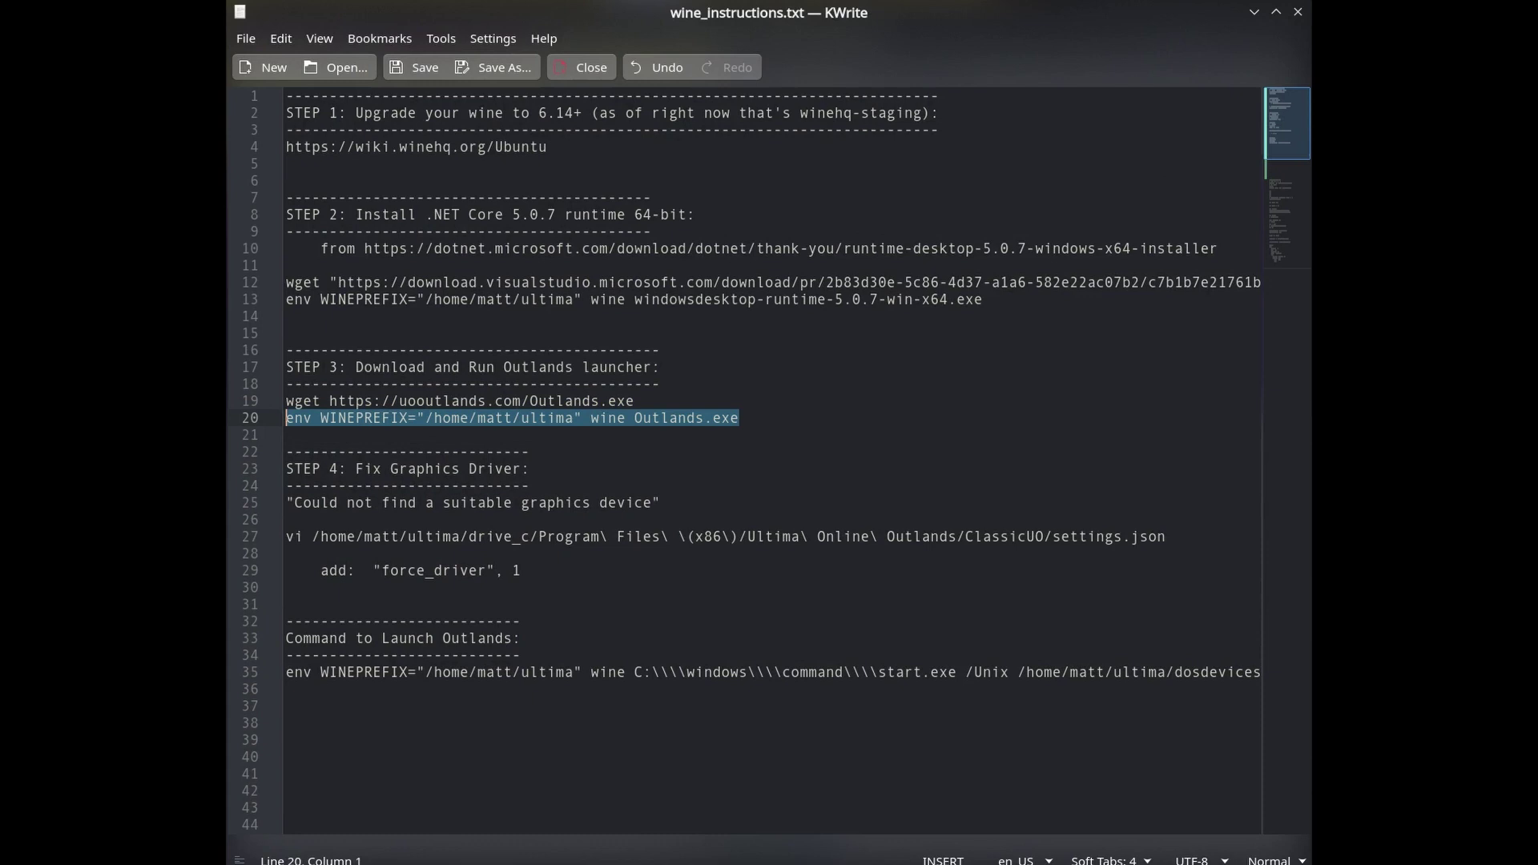
key(ctrl+c)
key(alt+Tab)
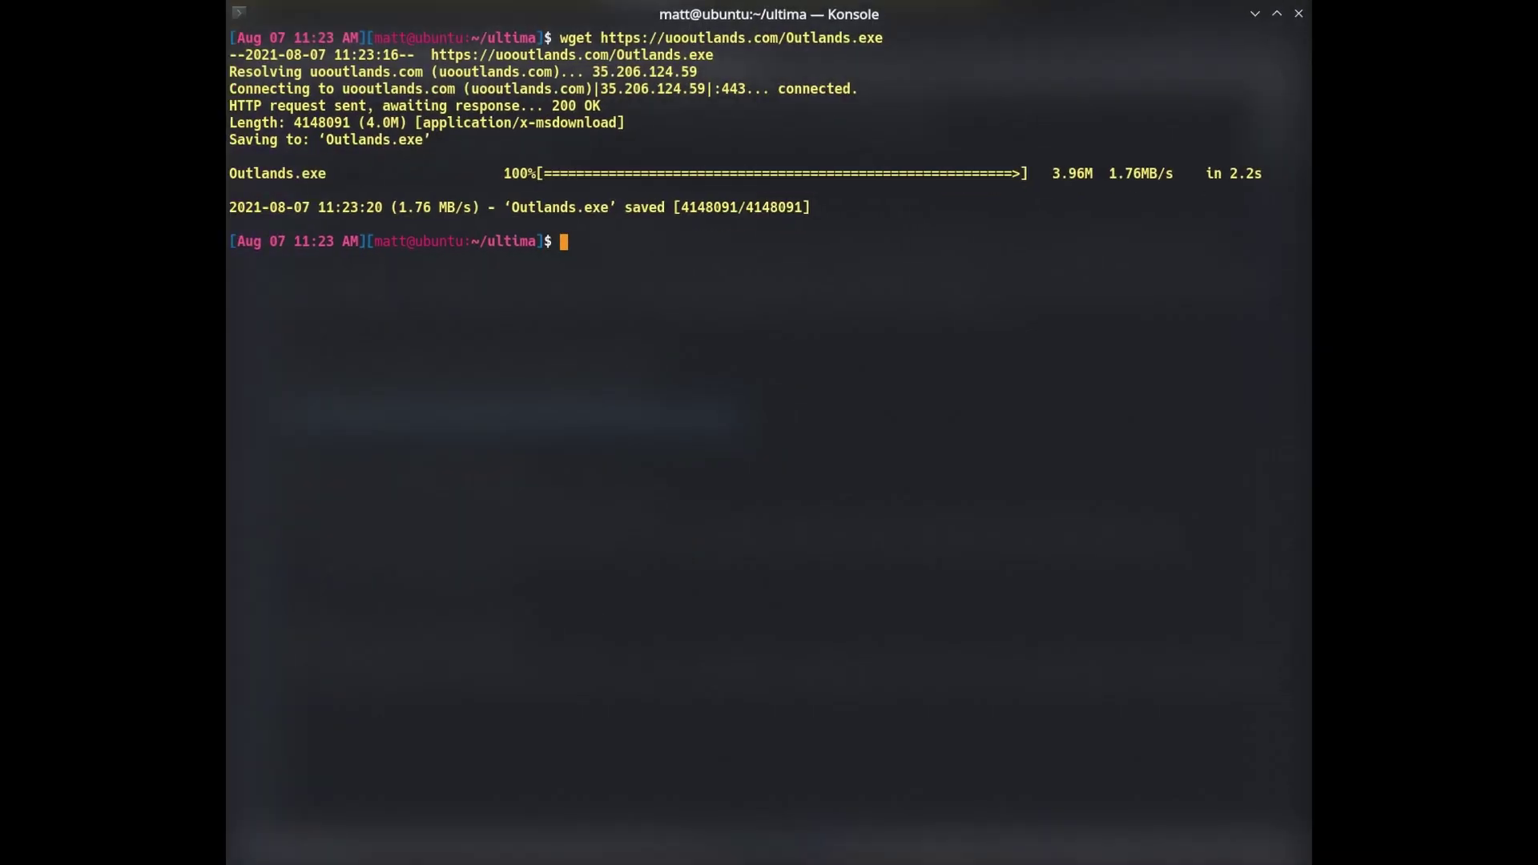
key(ctrl+shift+v)
key(Return)
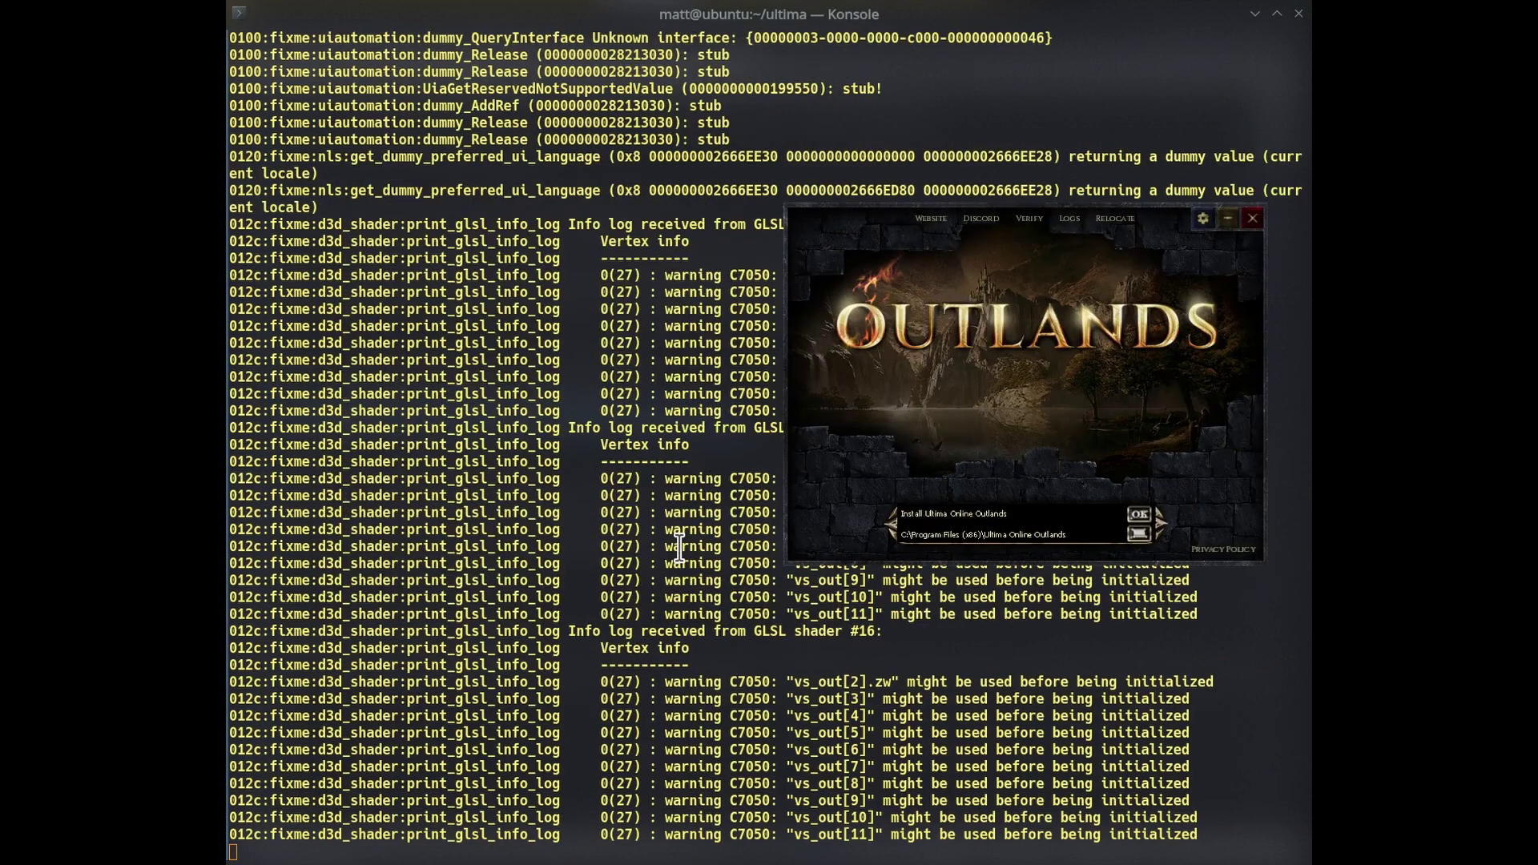
Install Outlands to the default folder and accept the available launcher update.
click(1138, 517)
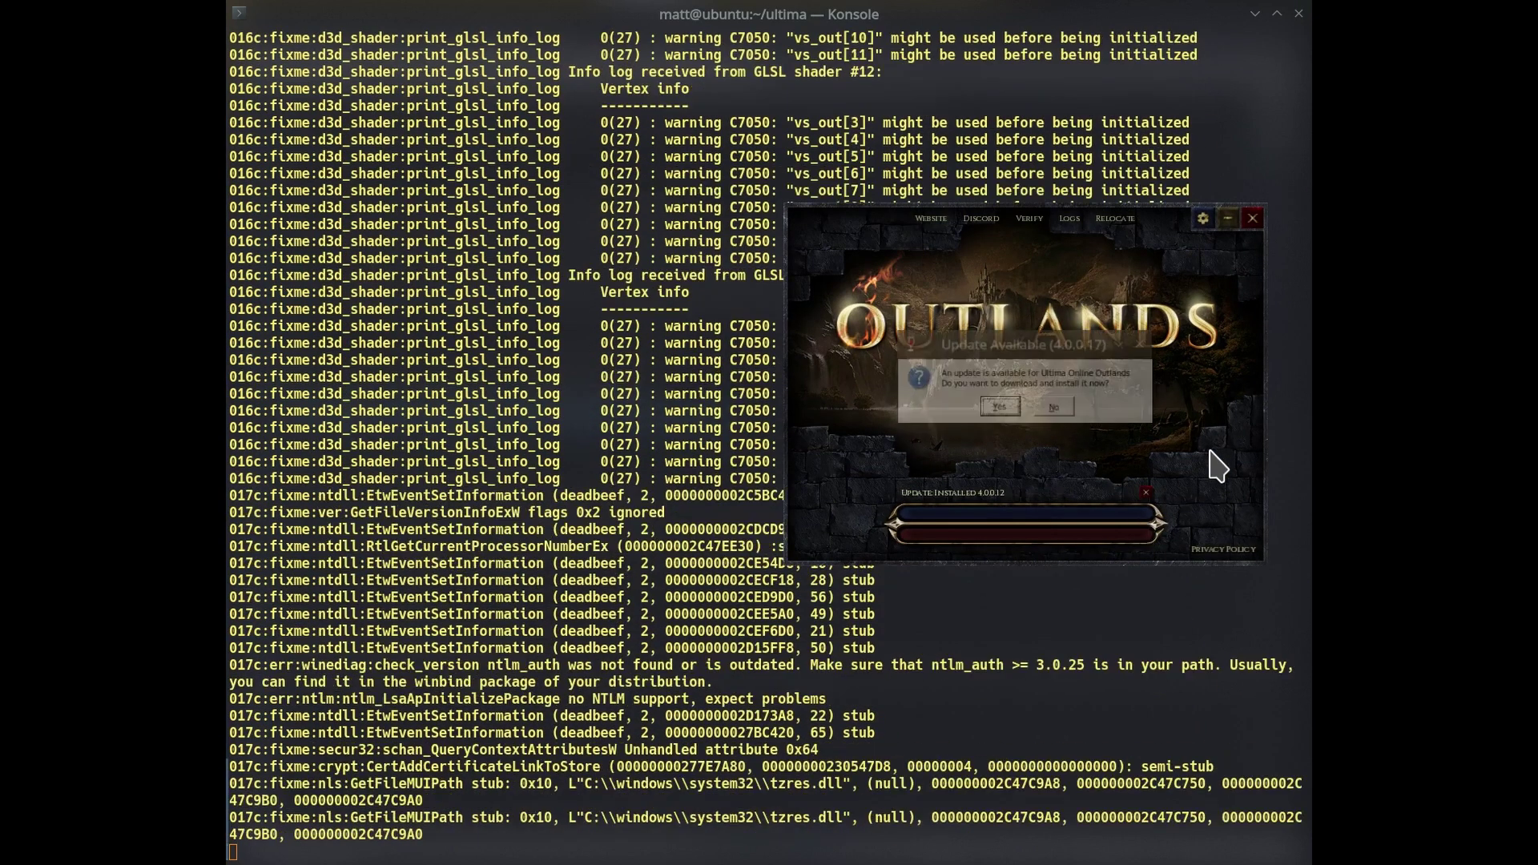
click(987, 410)
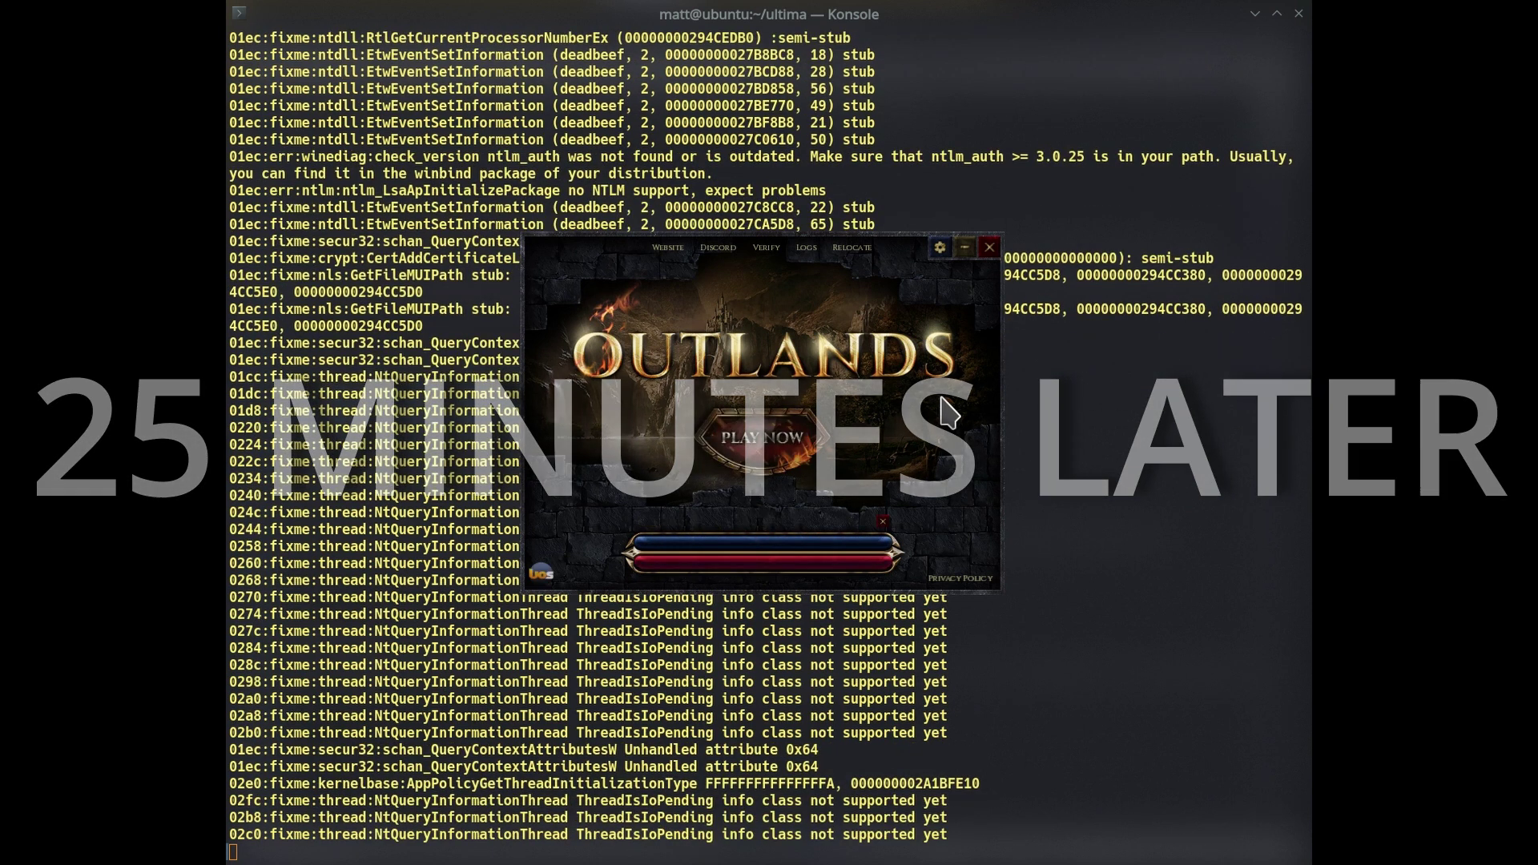
Start the game, dismiss the graphics-device and ClassicUO crash errors, and return to the instructions.
click(759, 446)
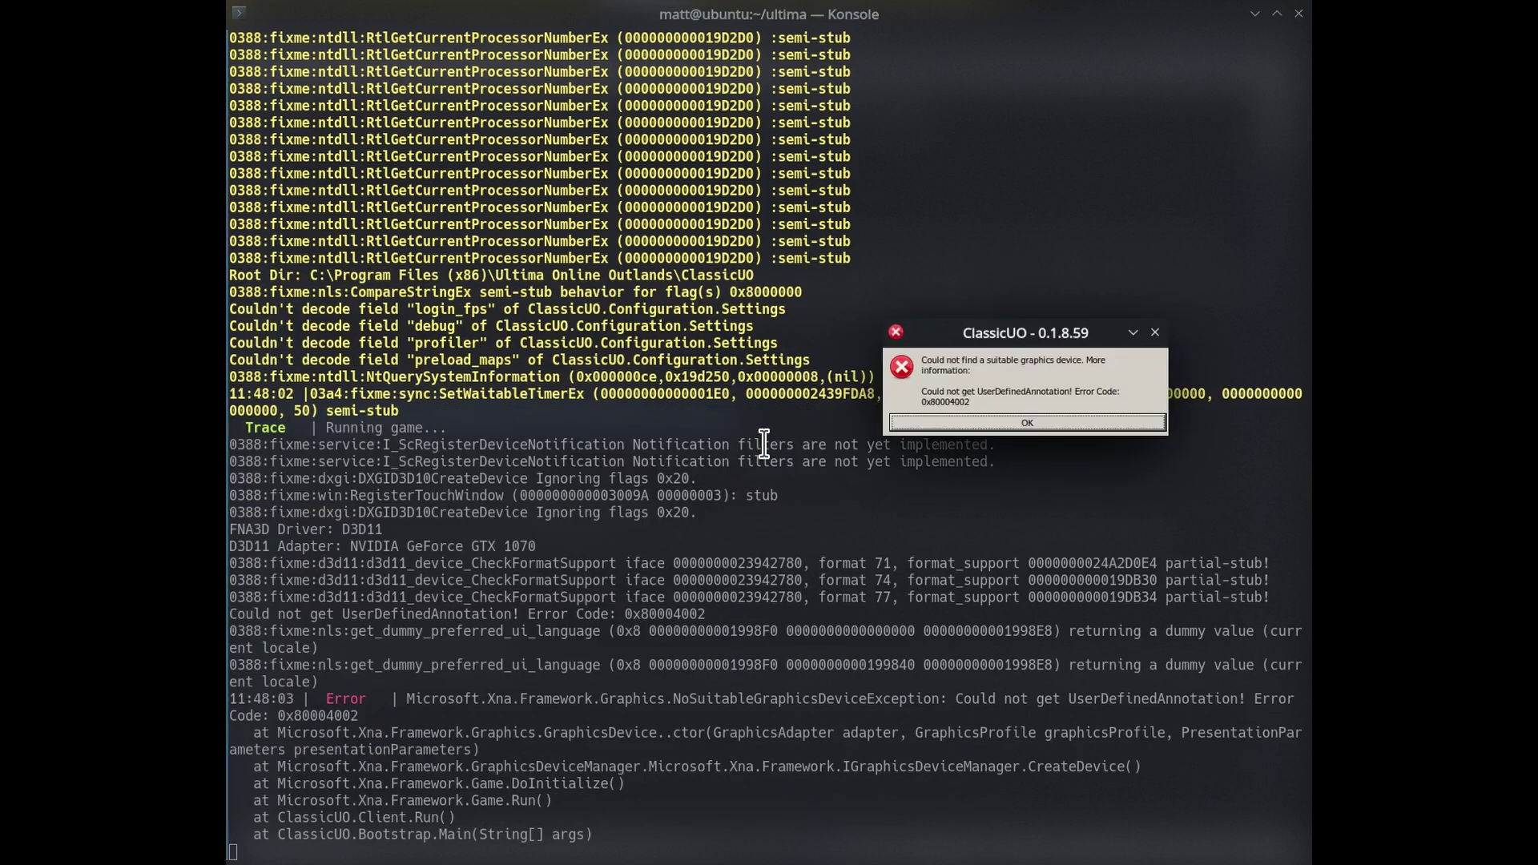
drag(984, 338, 718, 440)
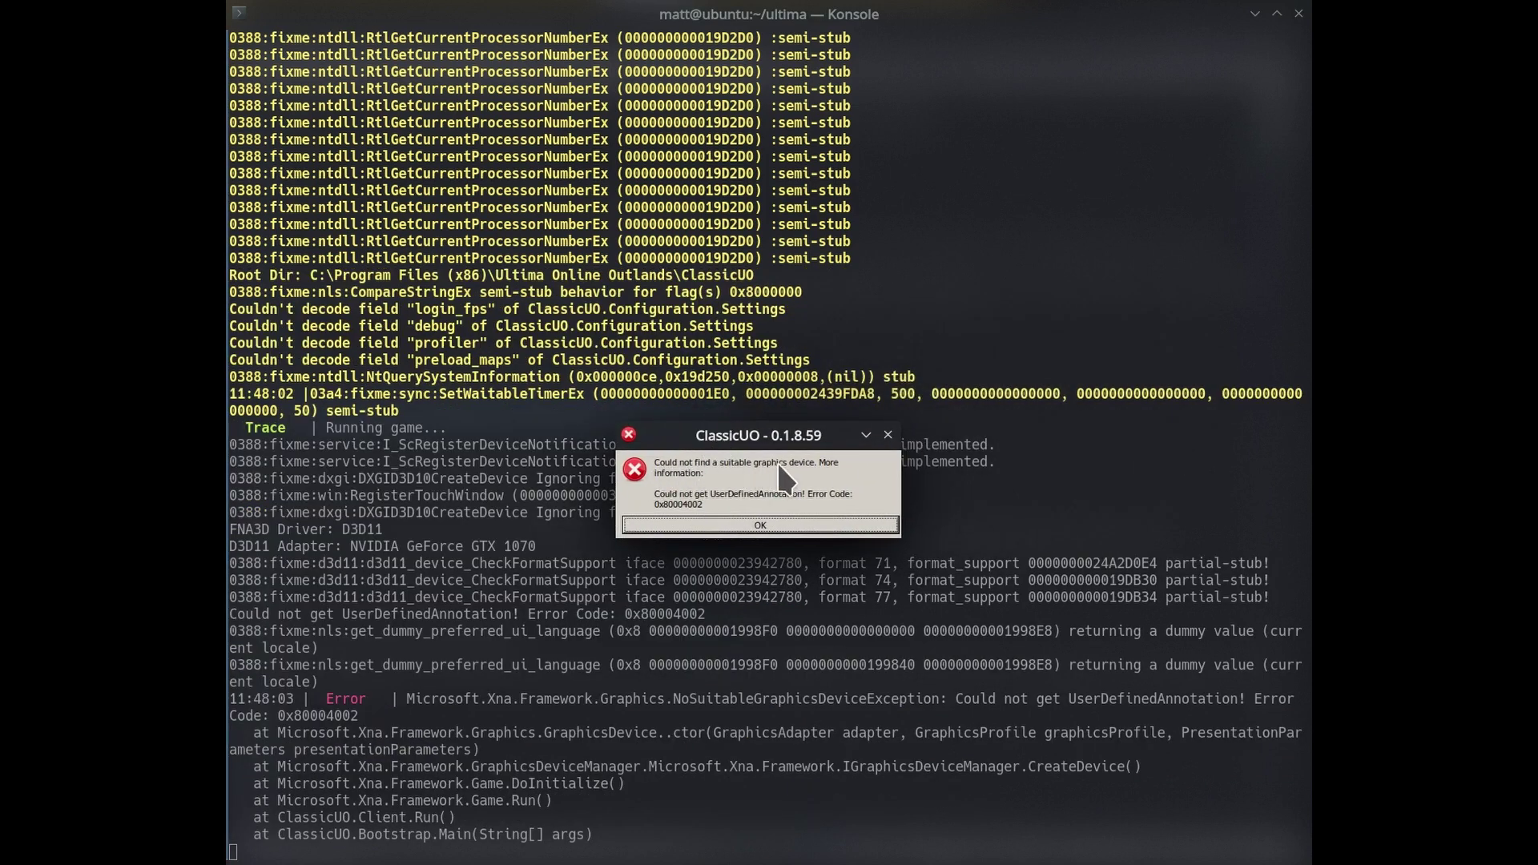
click(749, 527)
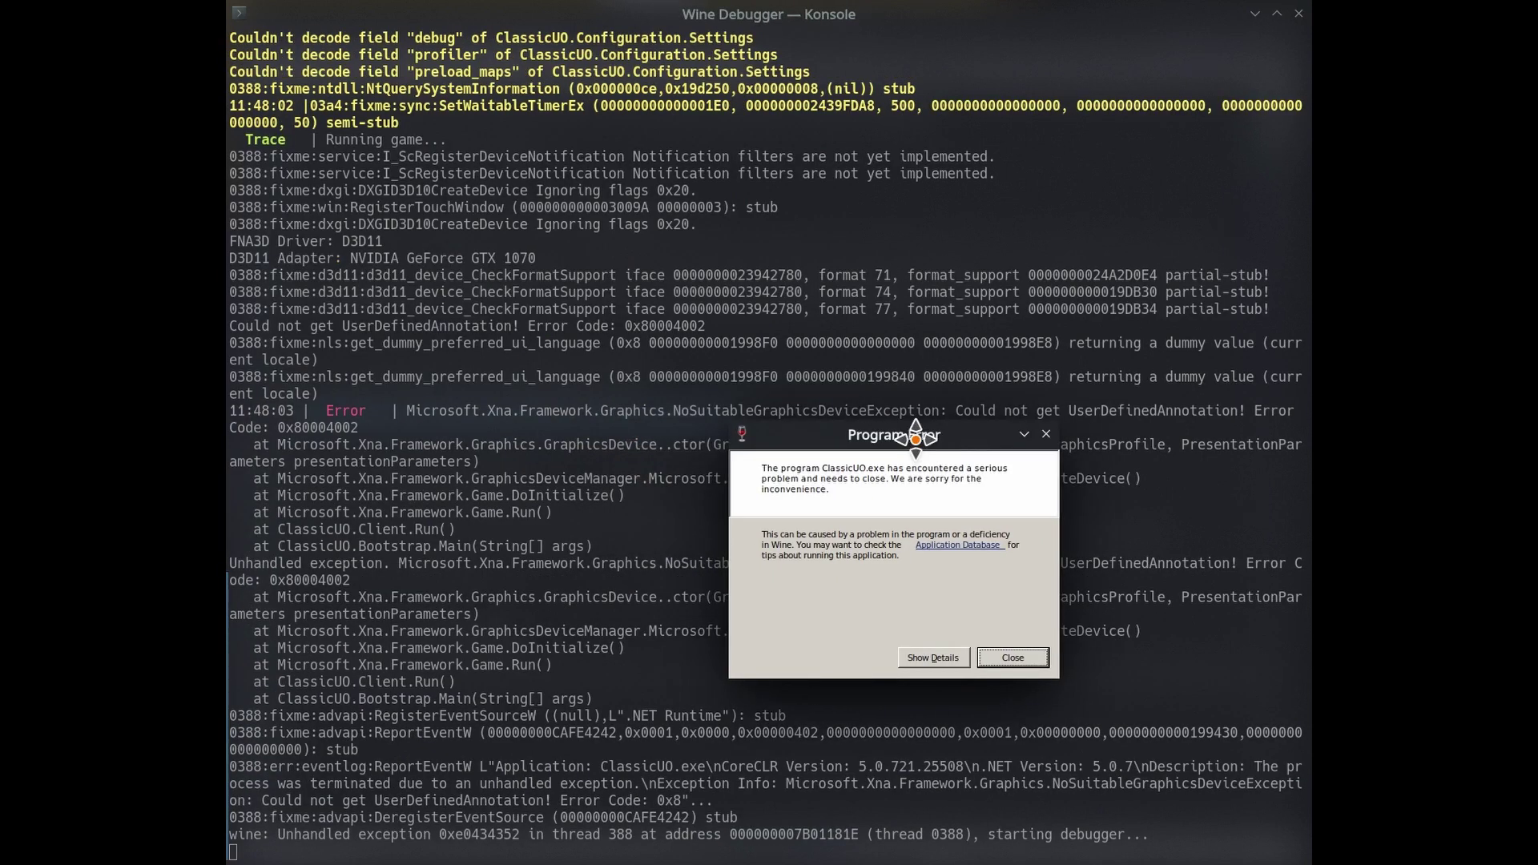
click(1012, 658)
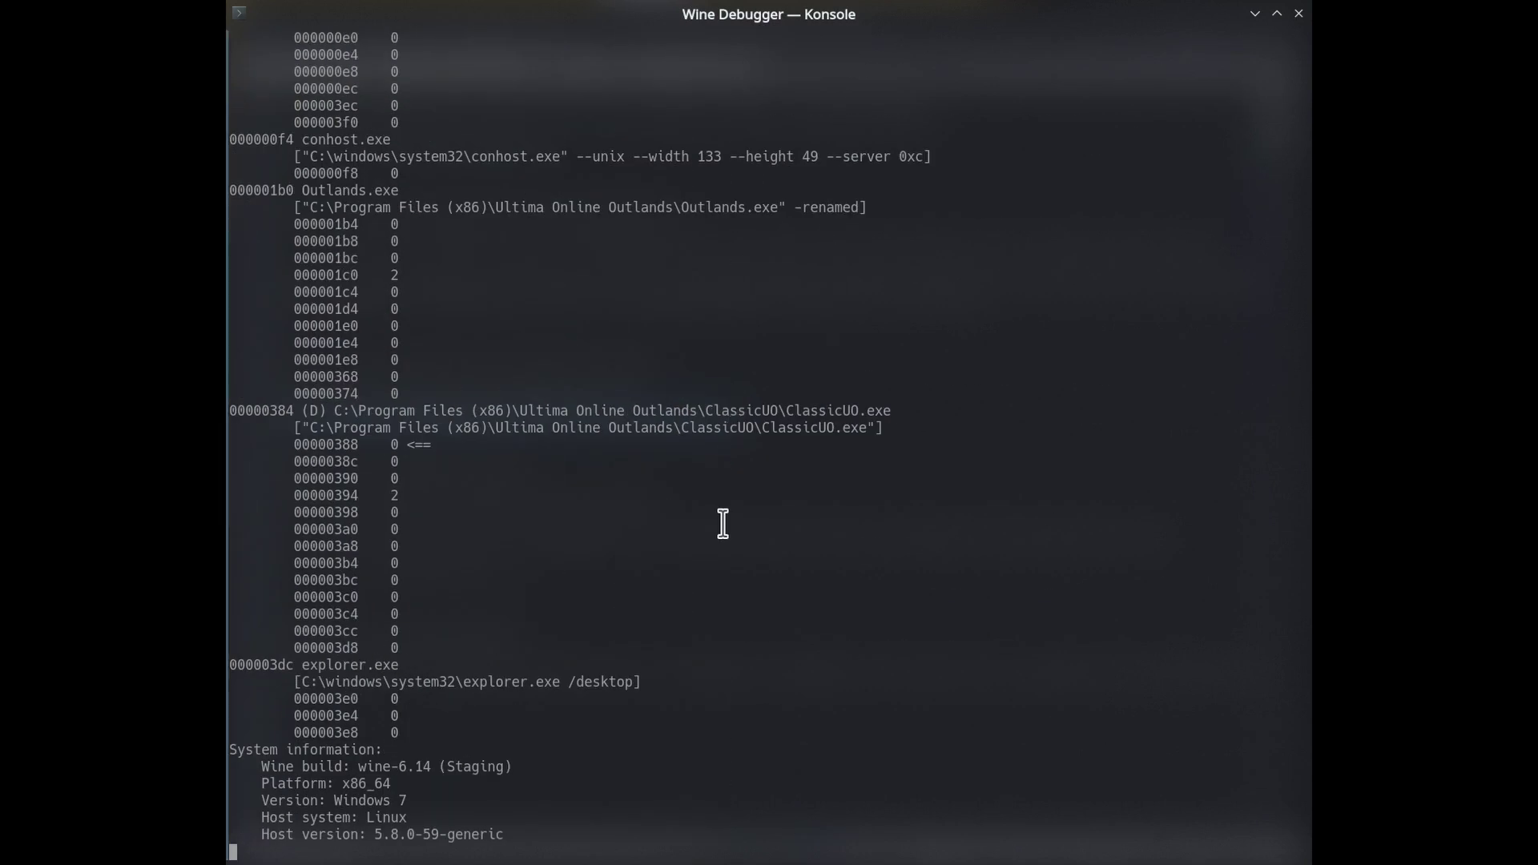
key(alt+Tab)
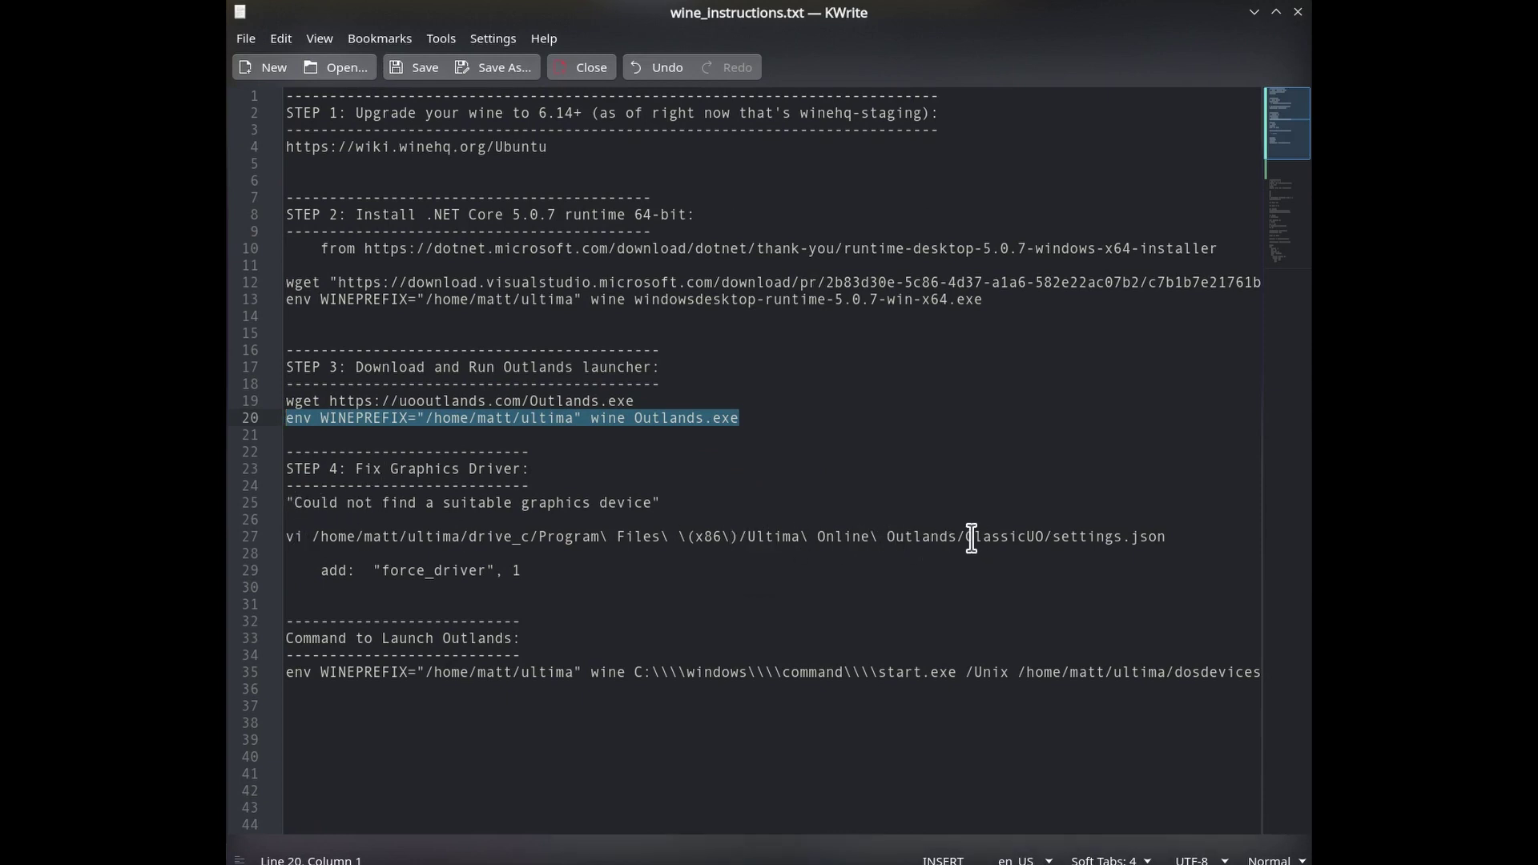
Open ClassicUO's settings.json in vi from Konsole using the pasted command.
drag(1054, 538, 1167, 538)
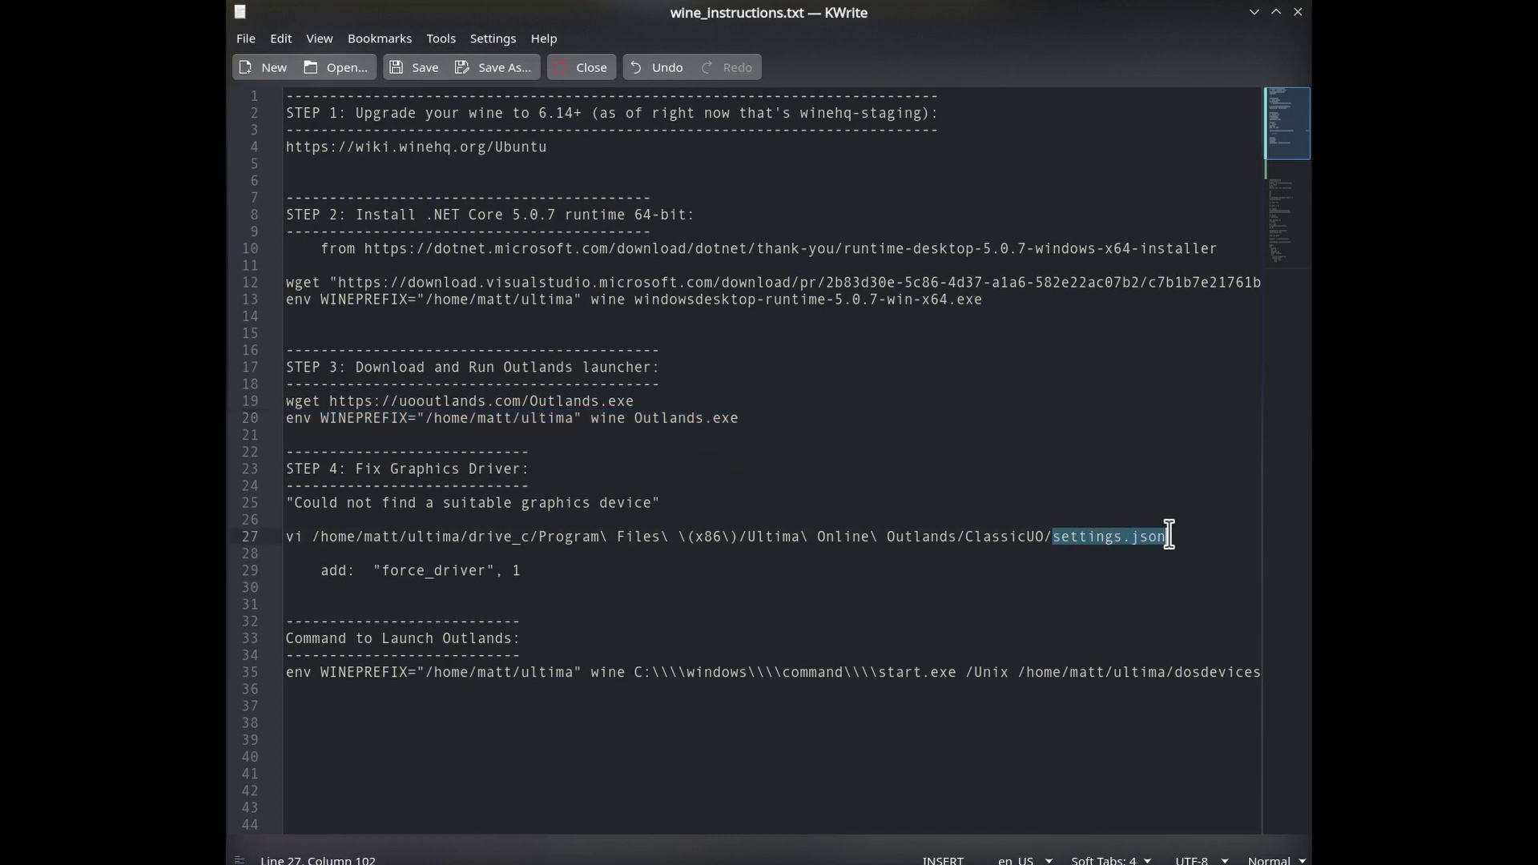
click(1124, 537)
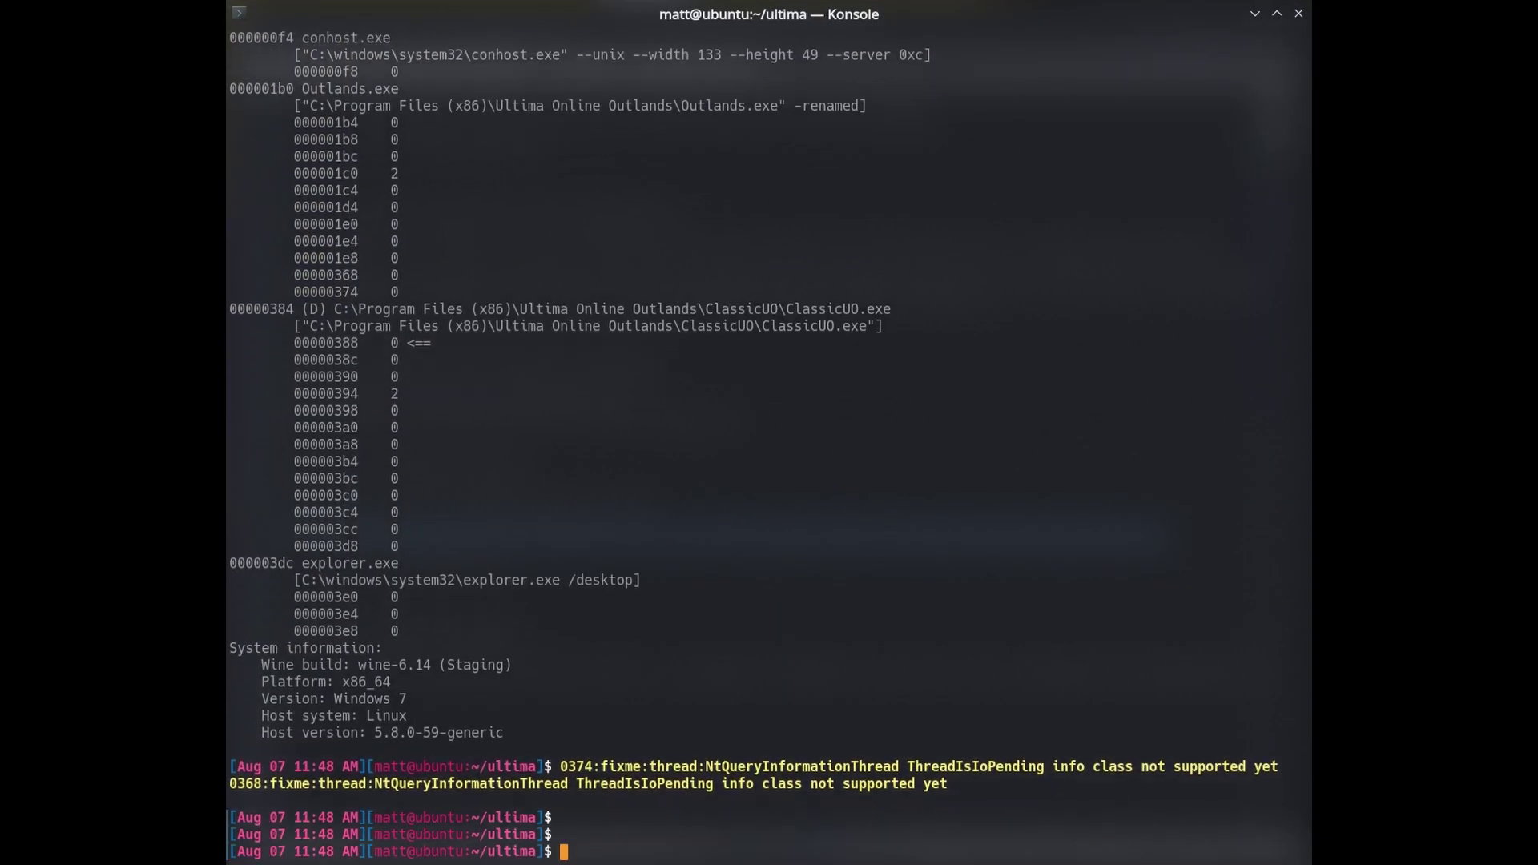
text(vi /home/matt/ultima/drive_c/Program\ Files\ \(x86\)/Ultima\ Online\ Outlands/ClassicUO/settings.json)
key(Return)
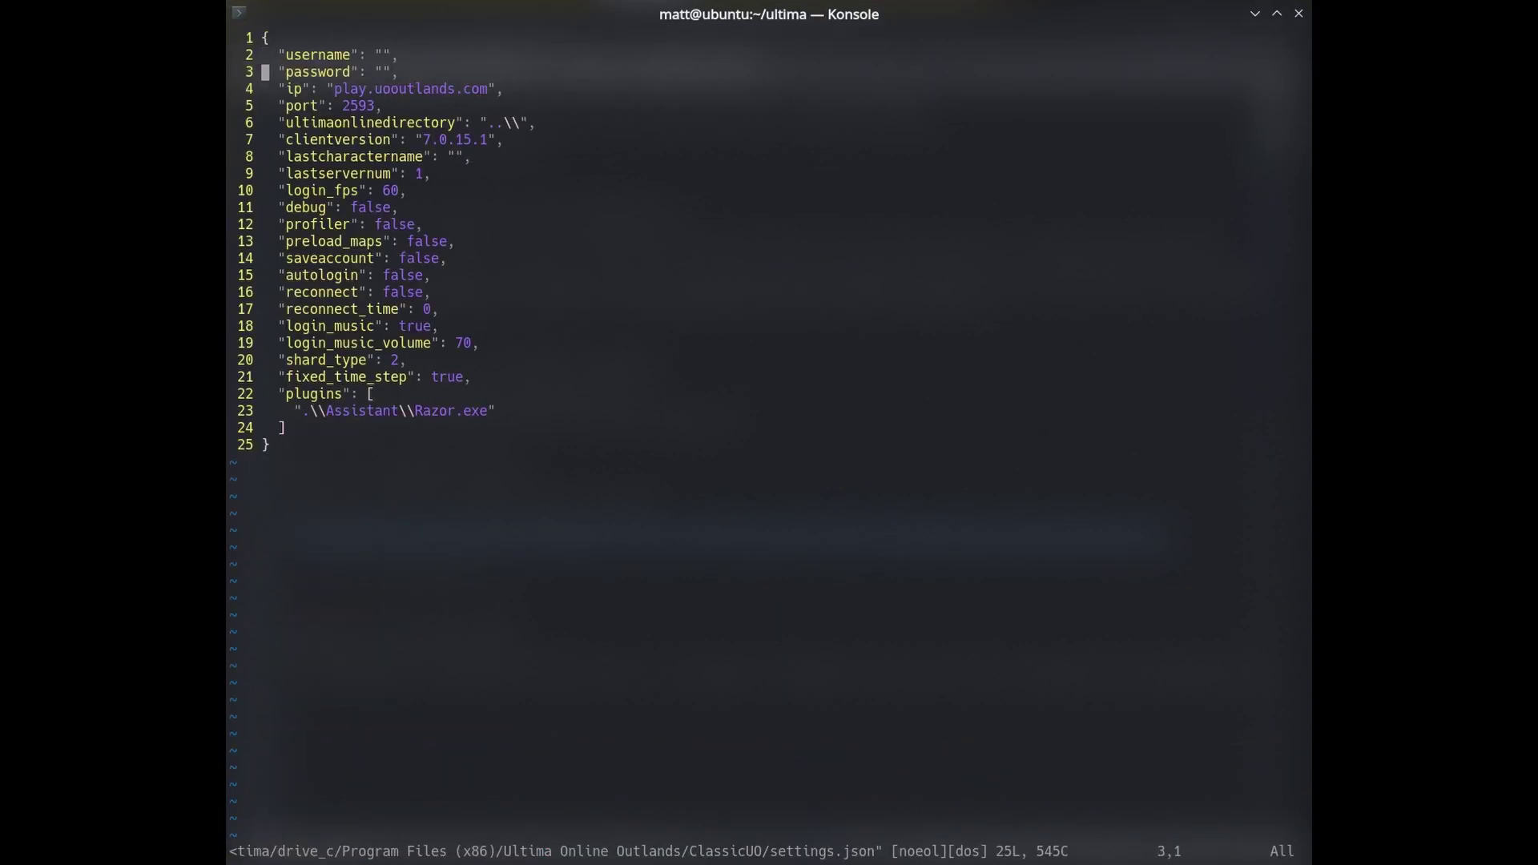
key(A)
Add a "force_driver": line below autologin and save the file with :wq.
key(Return)
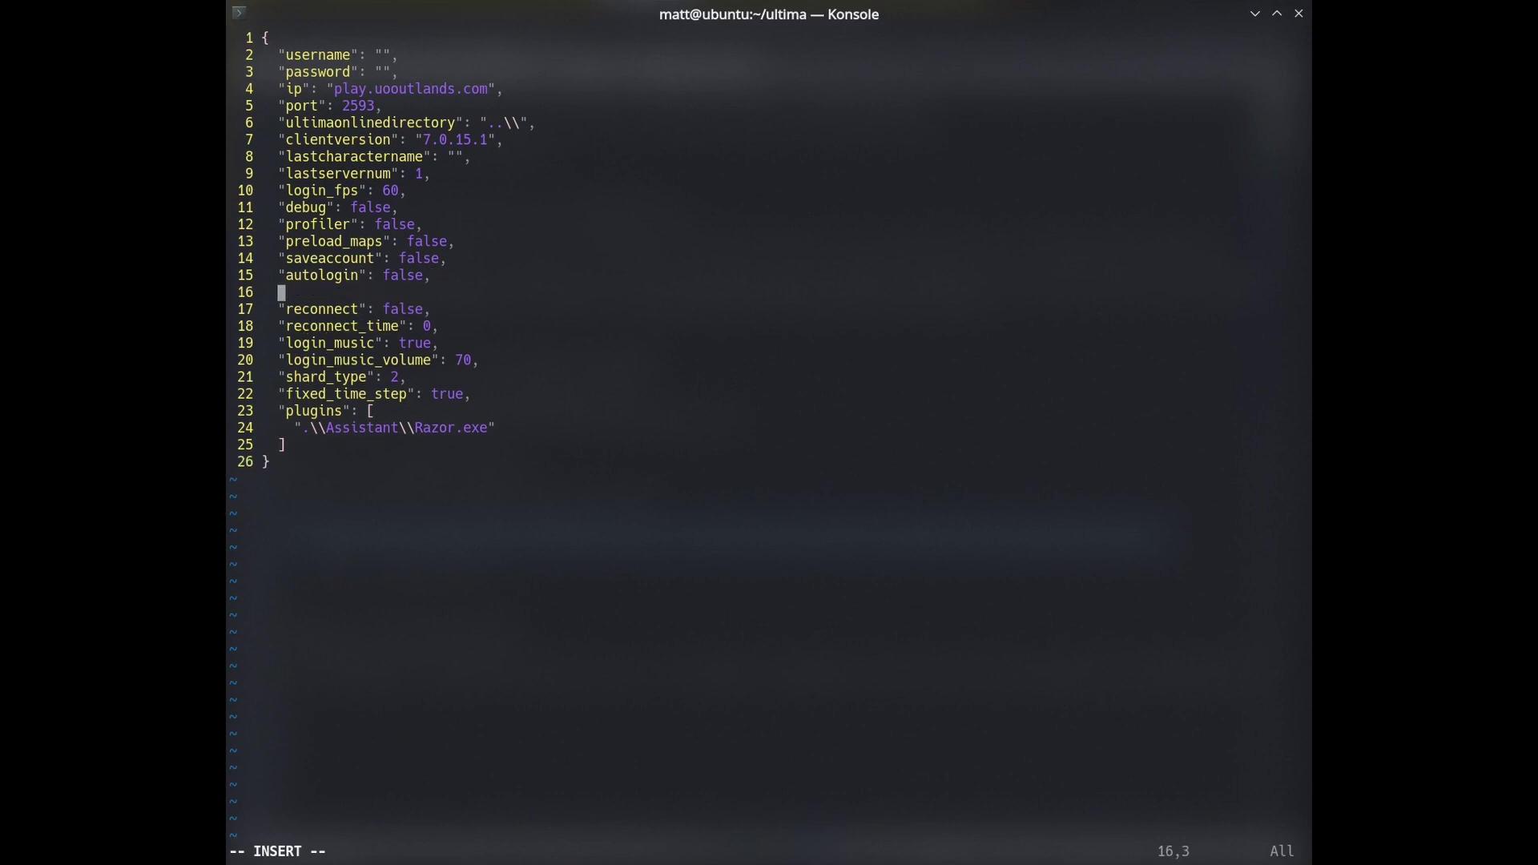
text("force_driver": 1,)
key(Escape)
text(:wq)
key(Return)
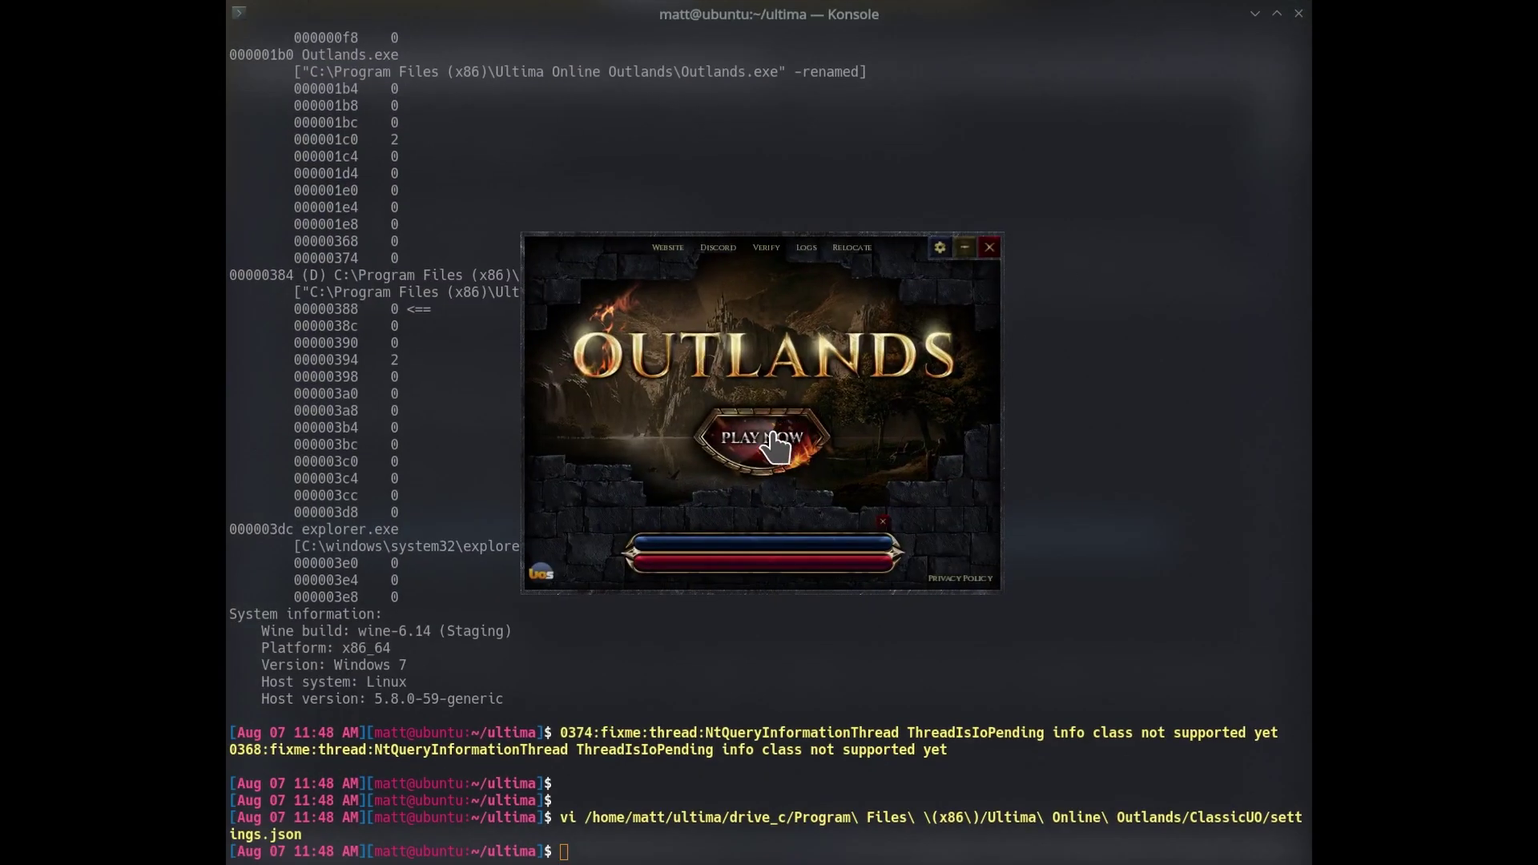
click(771, 433)
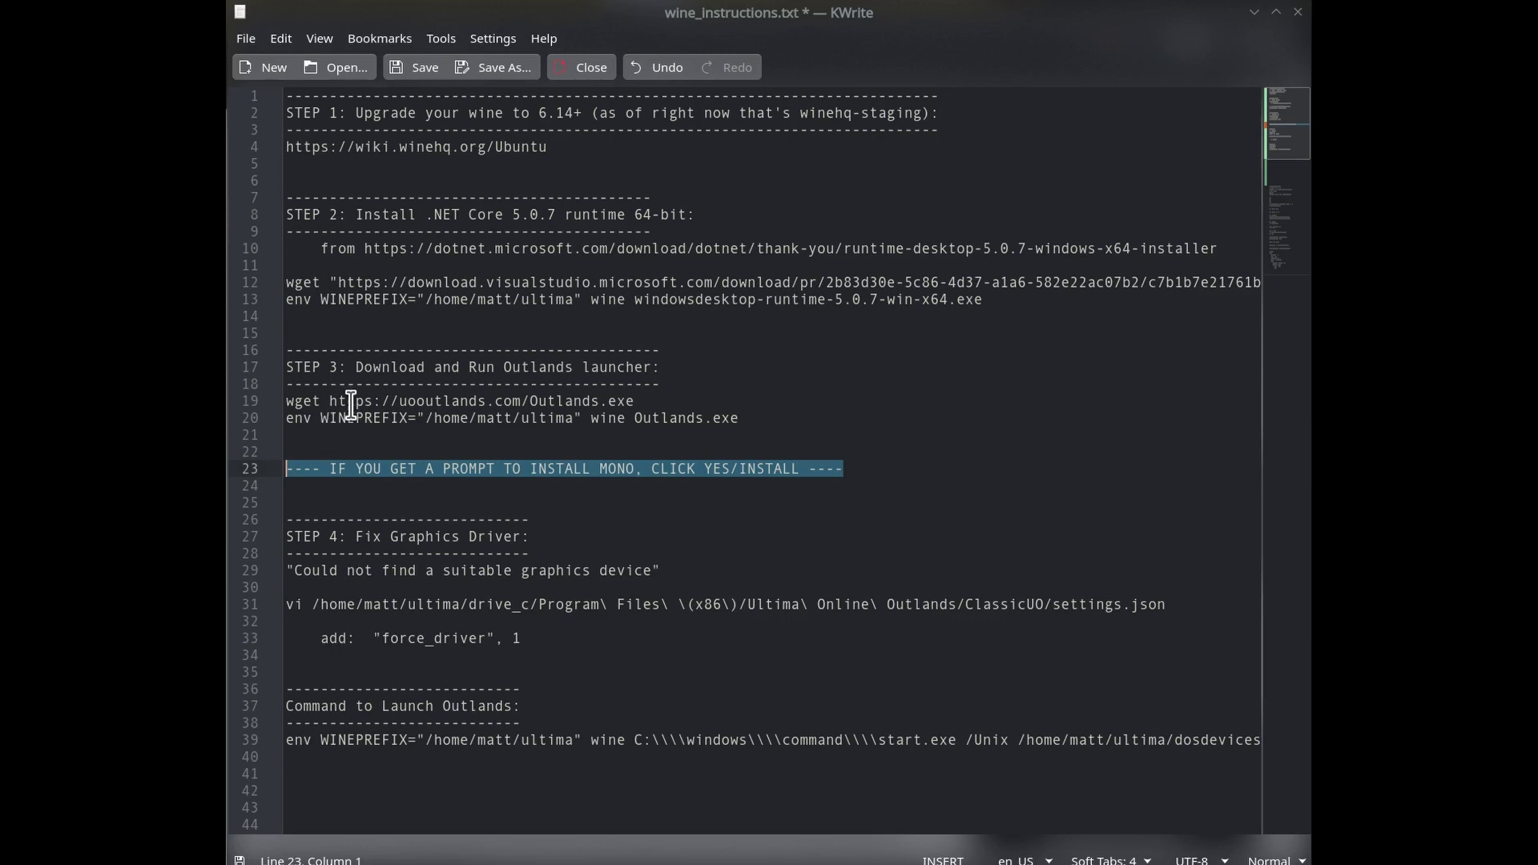
click(336, 468)
drag(322, 471, 799, 470)
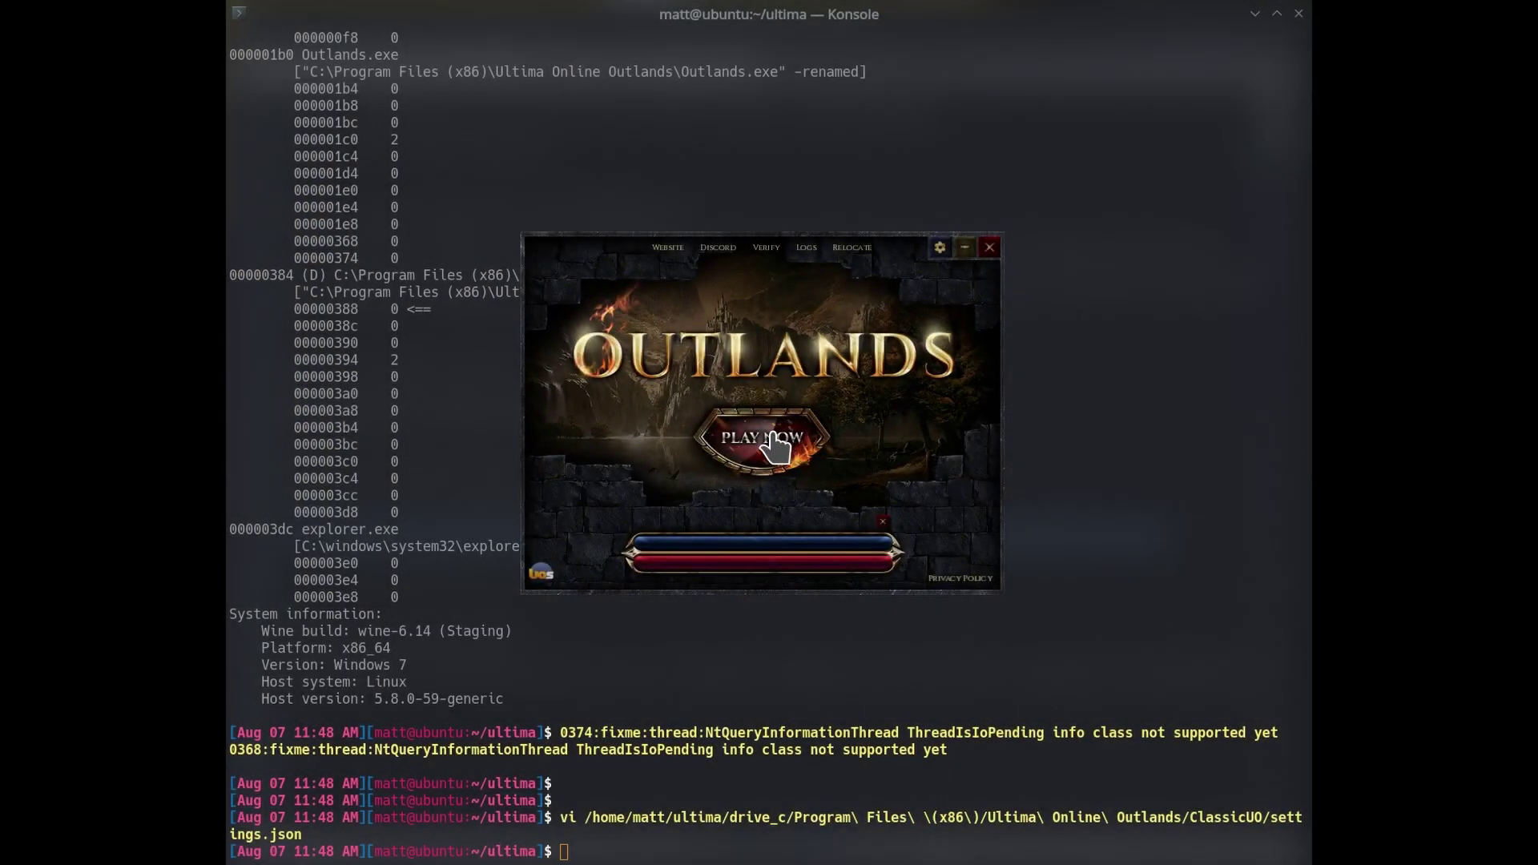
Launch ClassicUO to its login screen, quit the client, and clear the Konsole prompt.
click(776, 445)
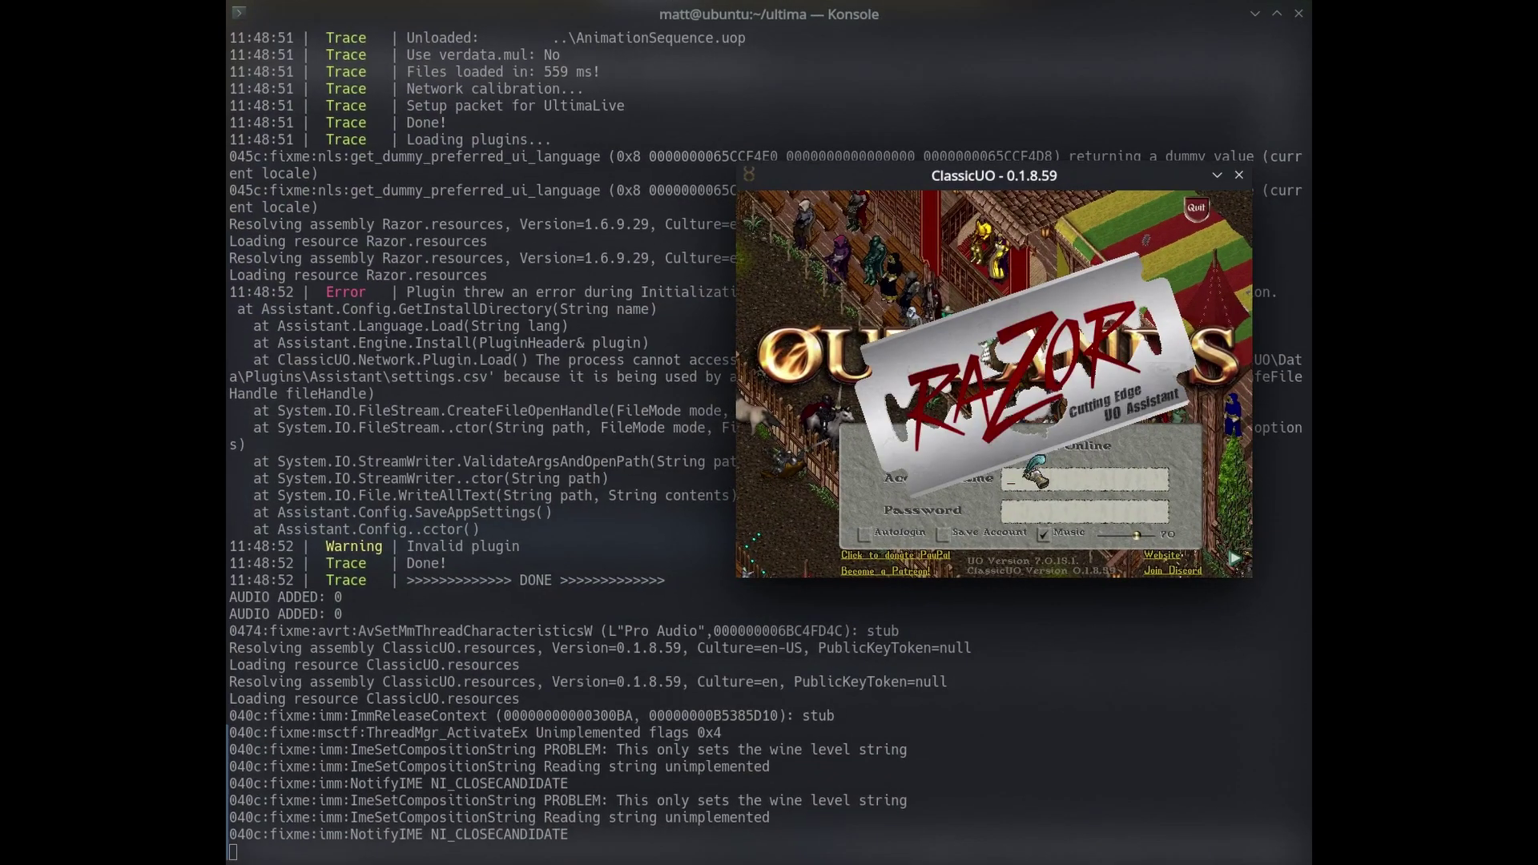
drag(994, 175, 563, 180)
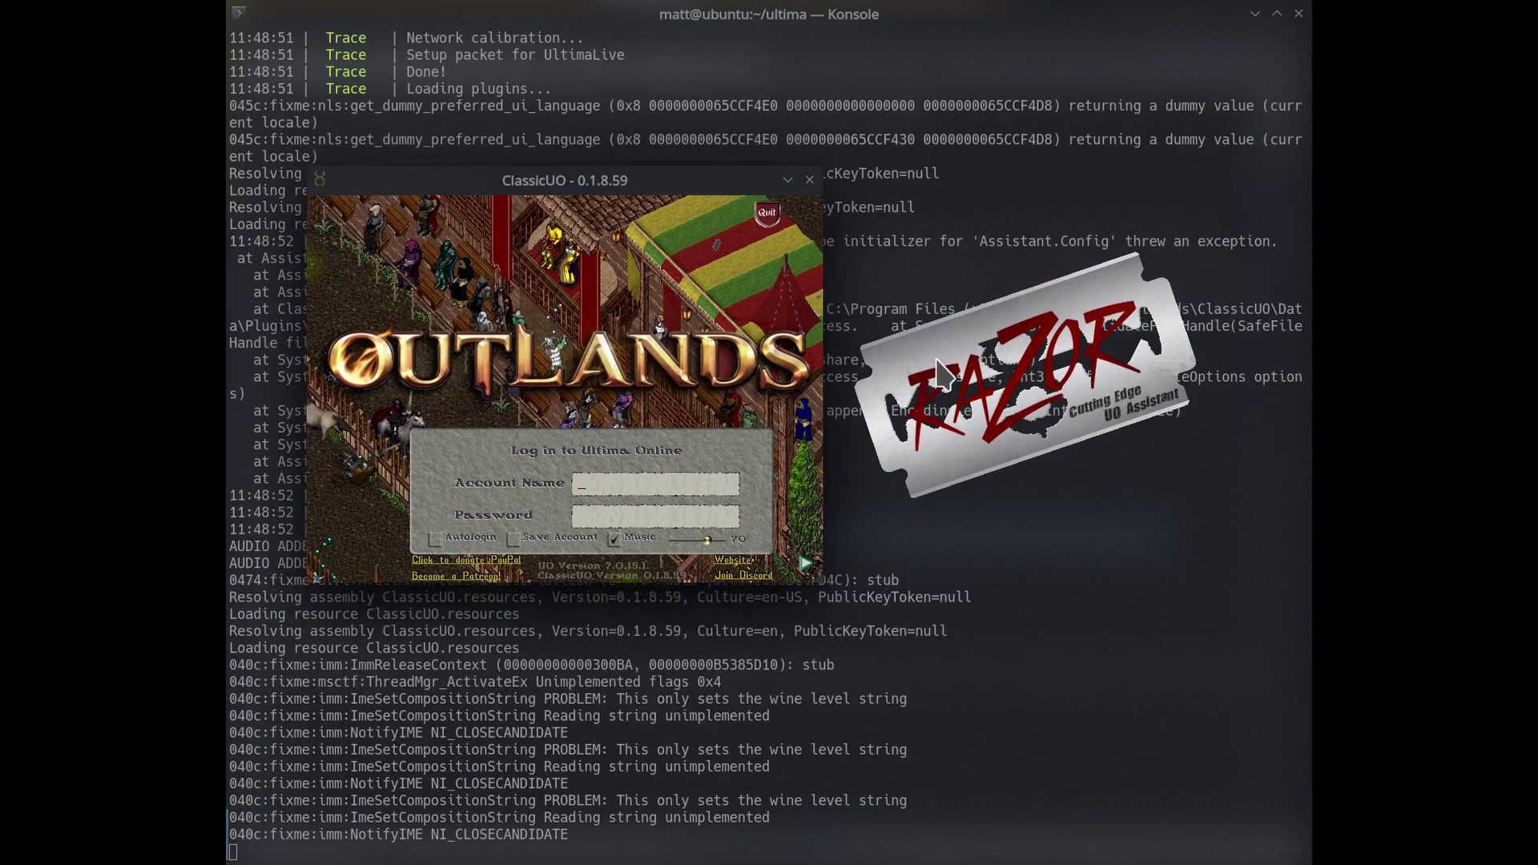
click(769, 217)
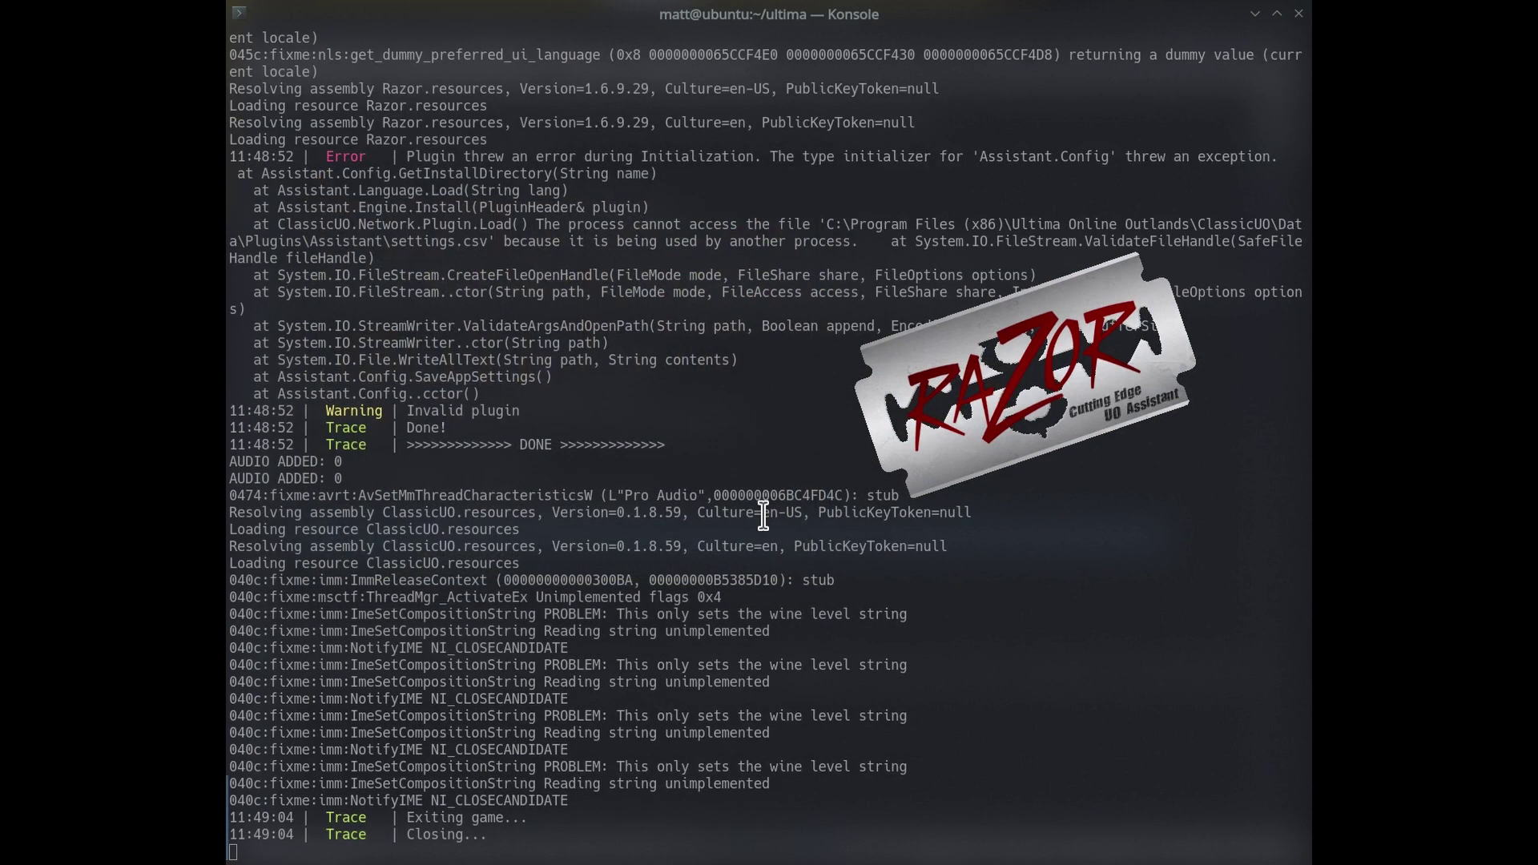
key(Return)
key(Return)
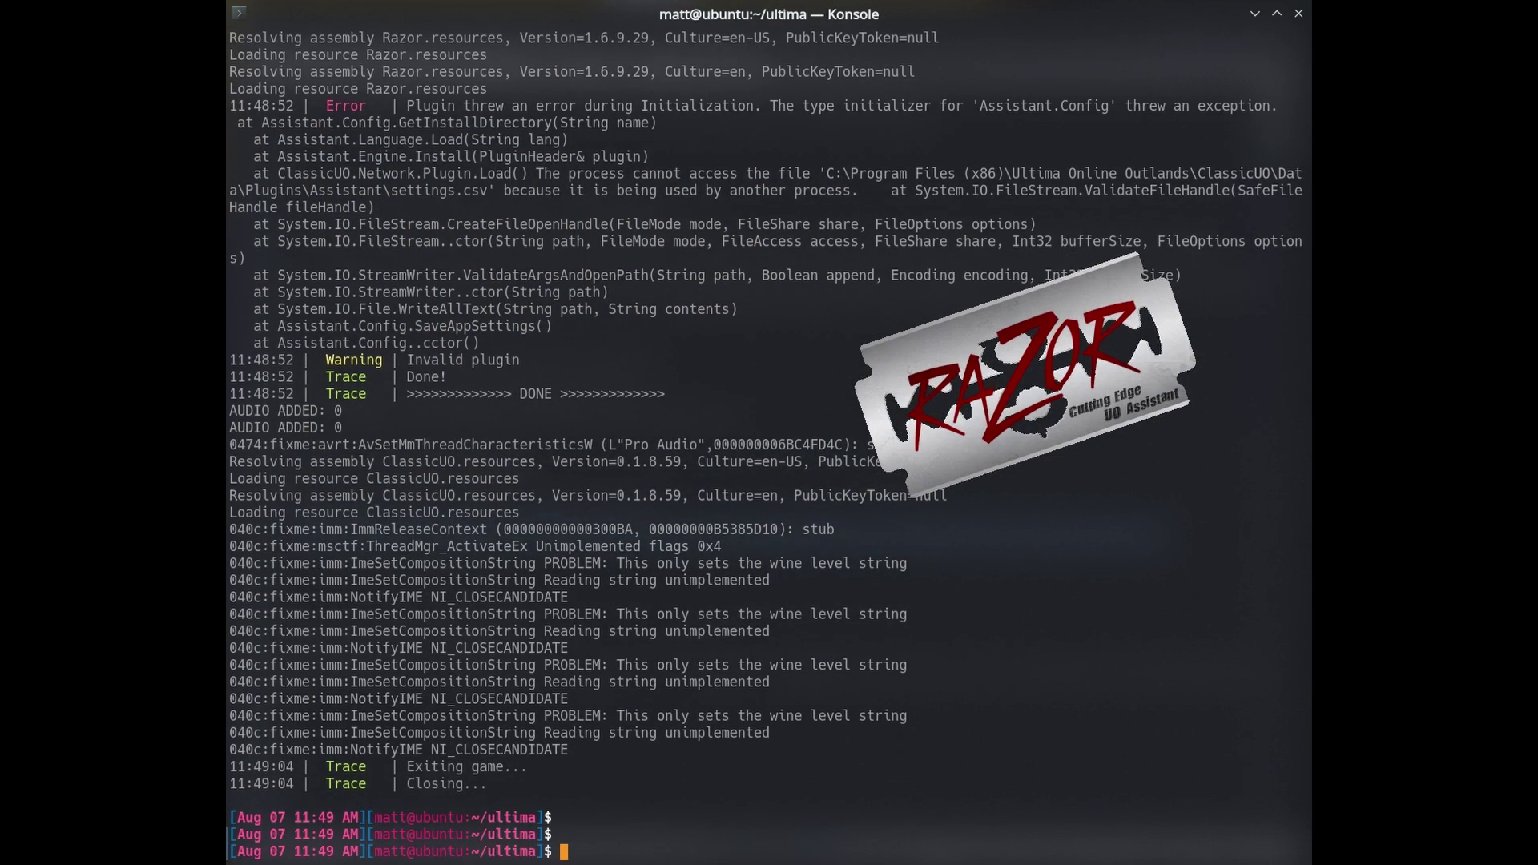
key(Up)
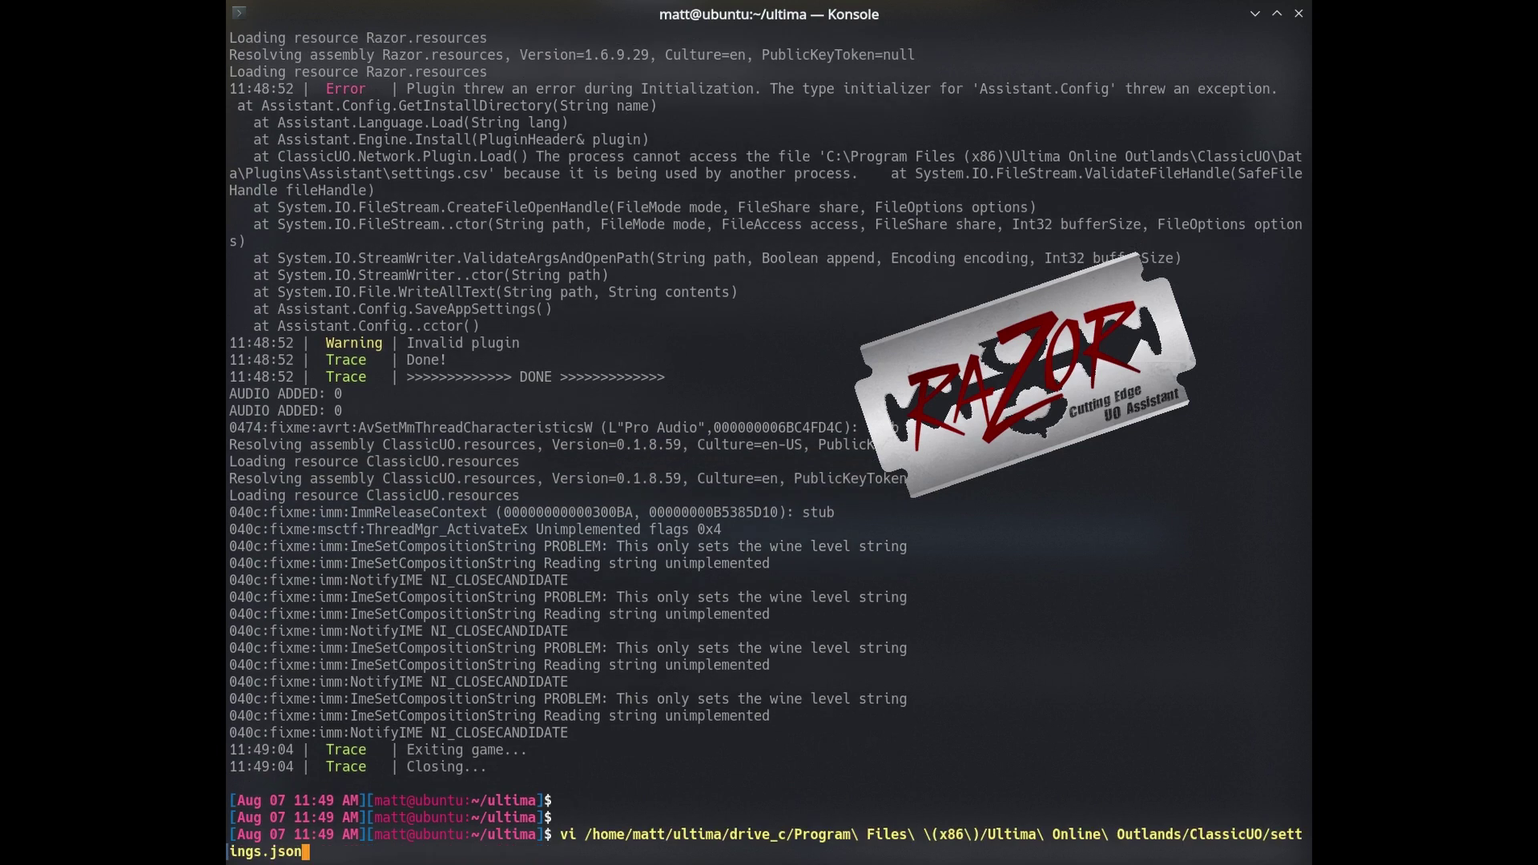
key(ctrl+u)
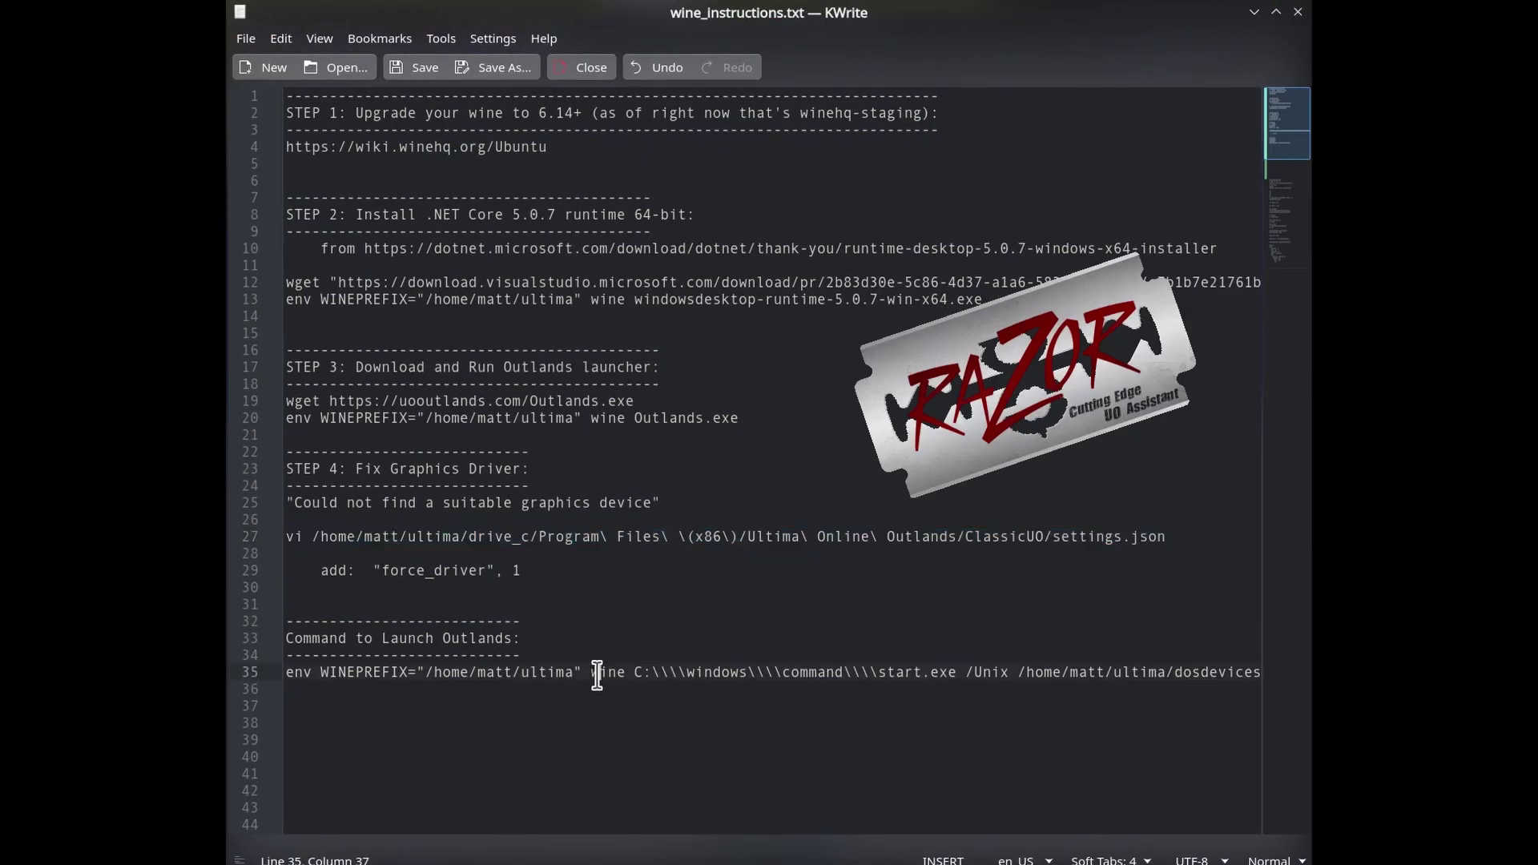
Copy the Outlands launch command from line 35 and run it in Konsole, then reset the prompt.
key(End)
key(shift+Home)
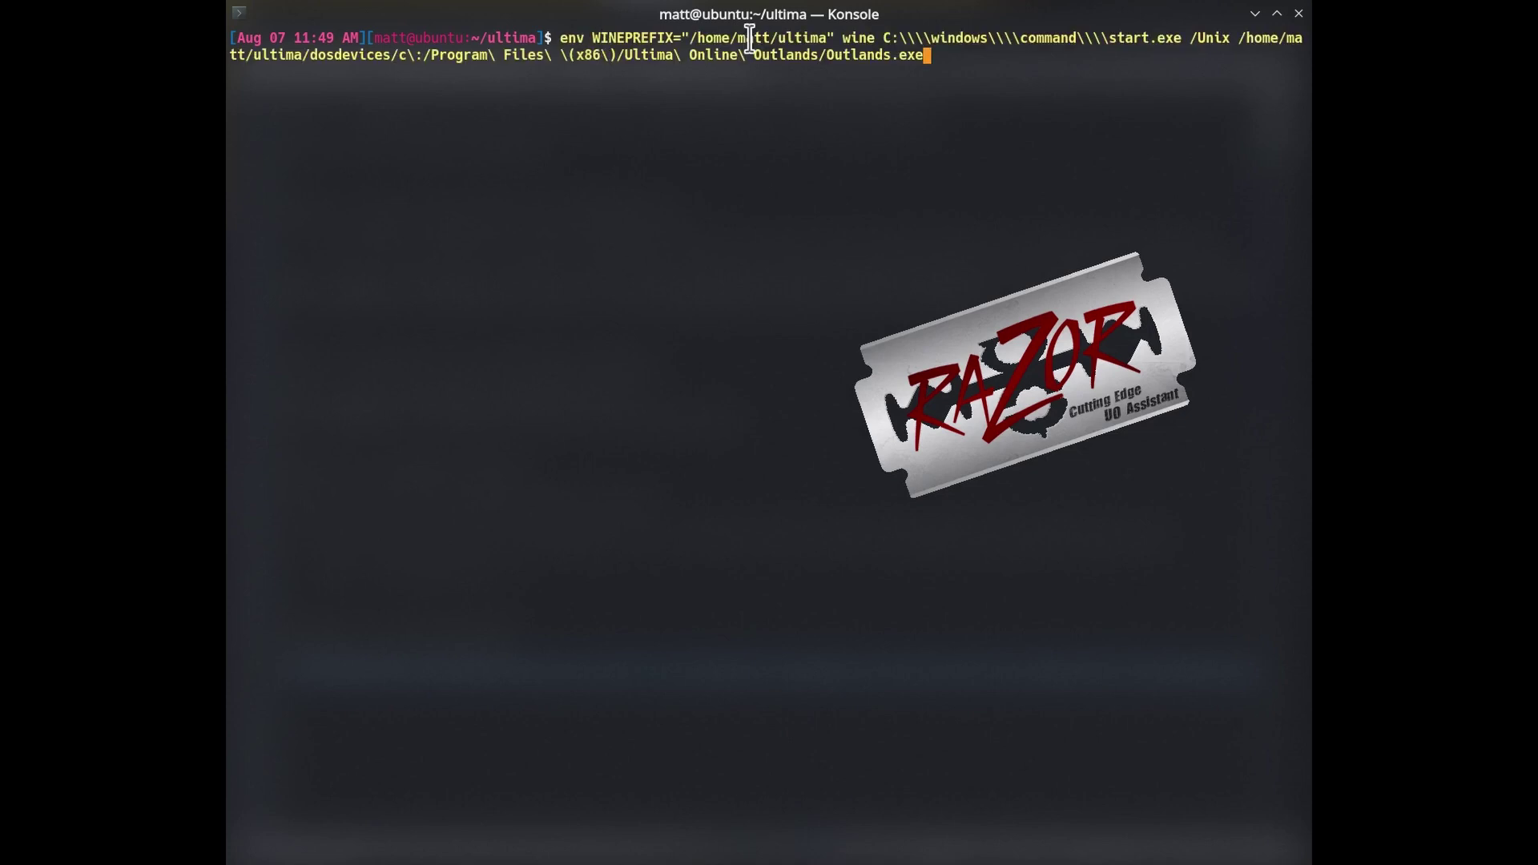
double_click(805, 37)
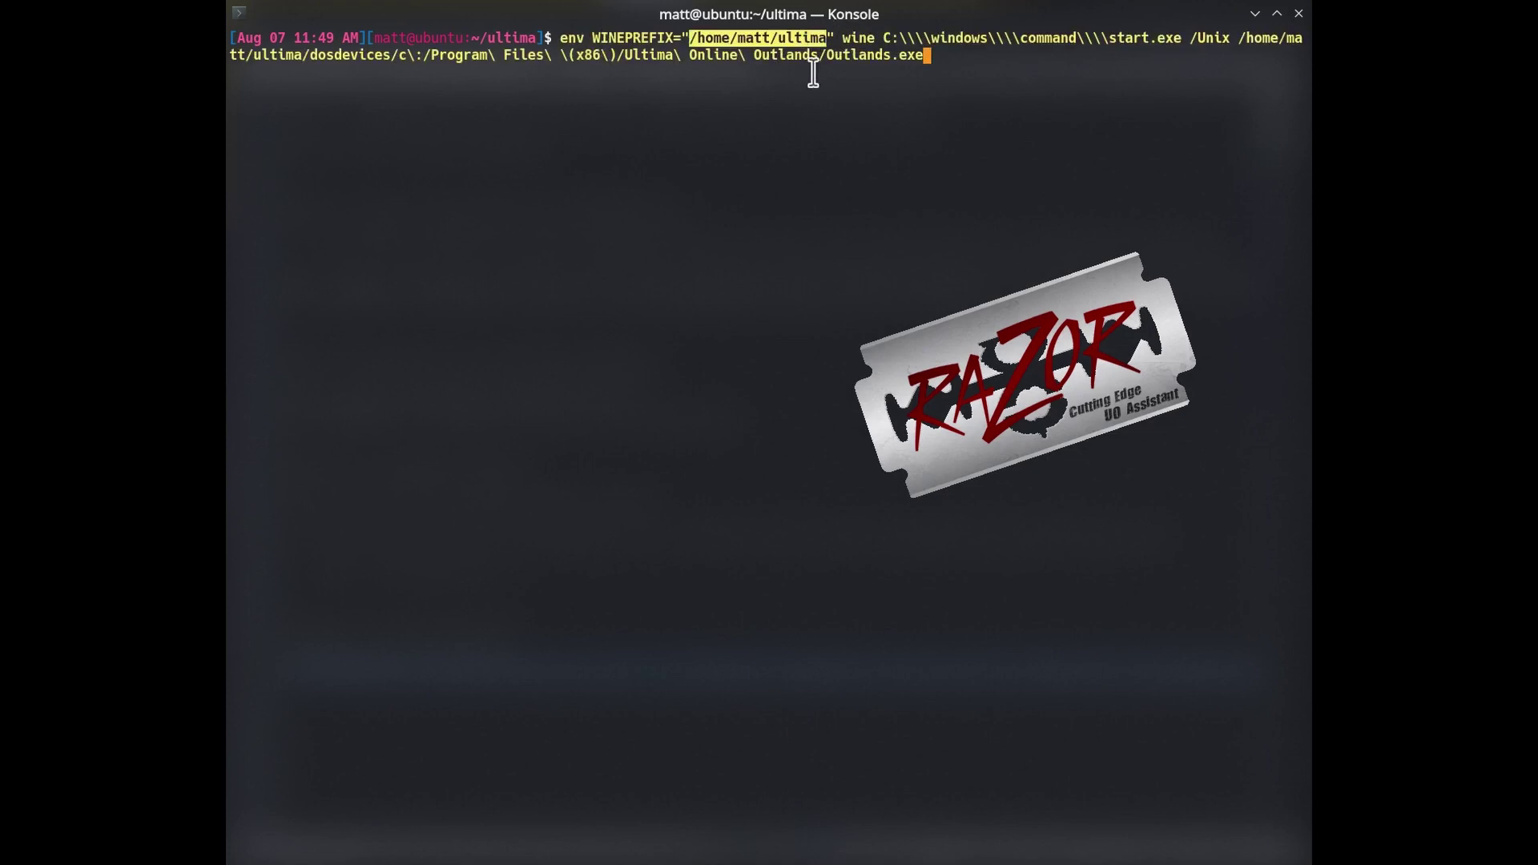
key(Return)
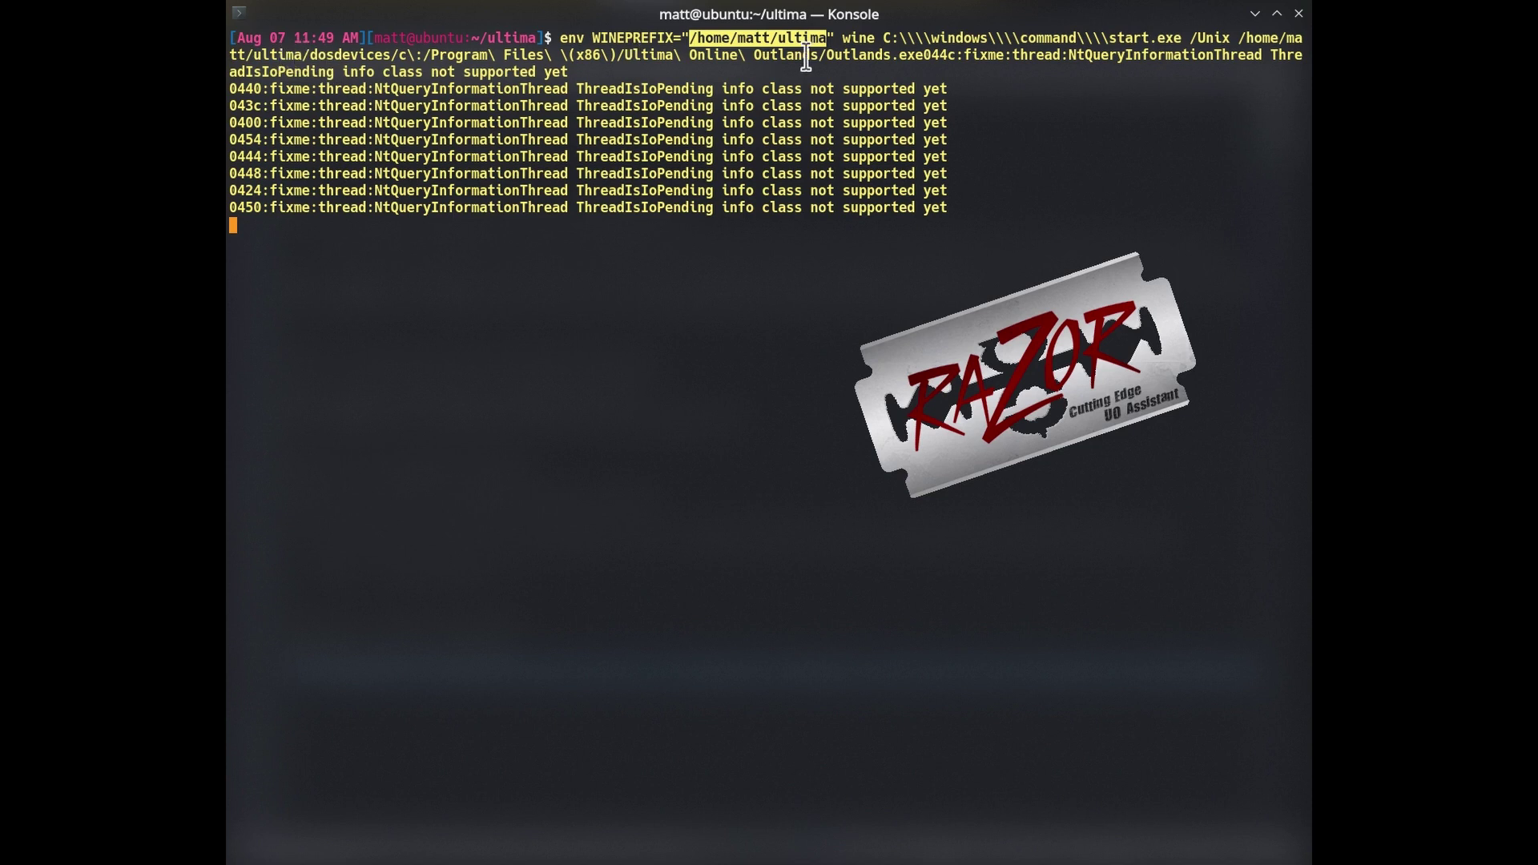
click(734, 296)
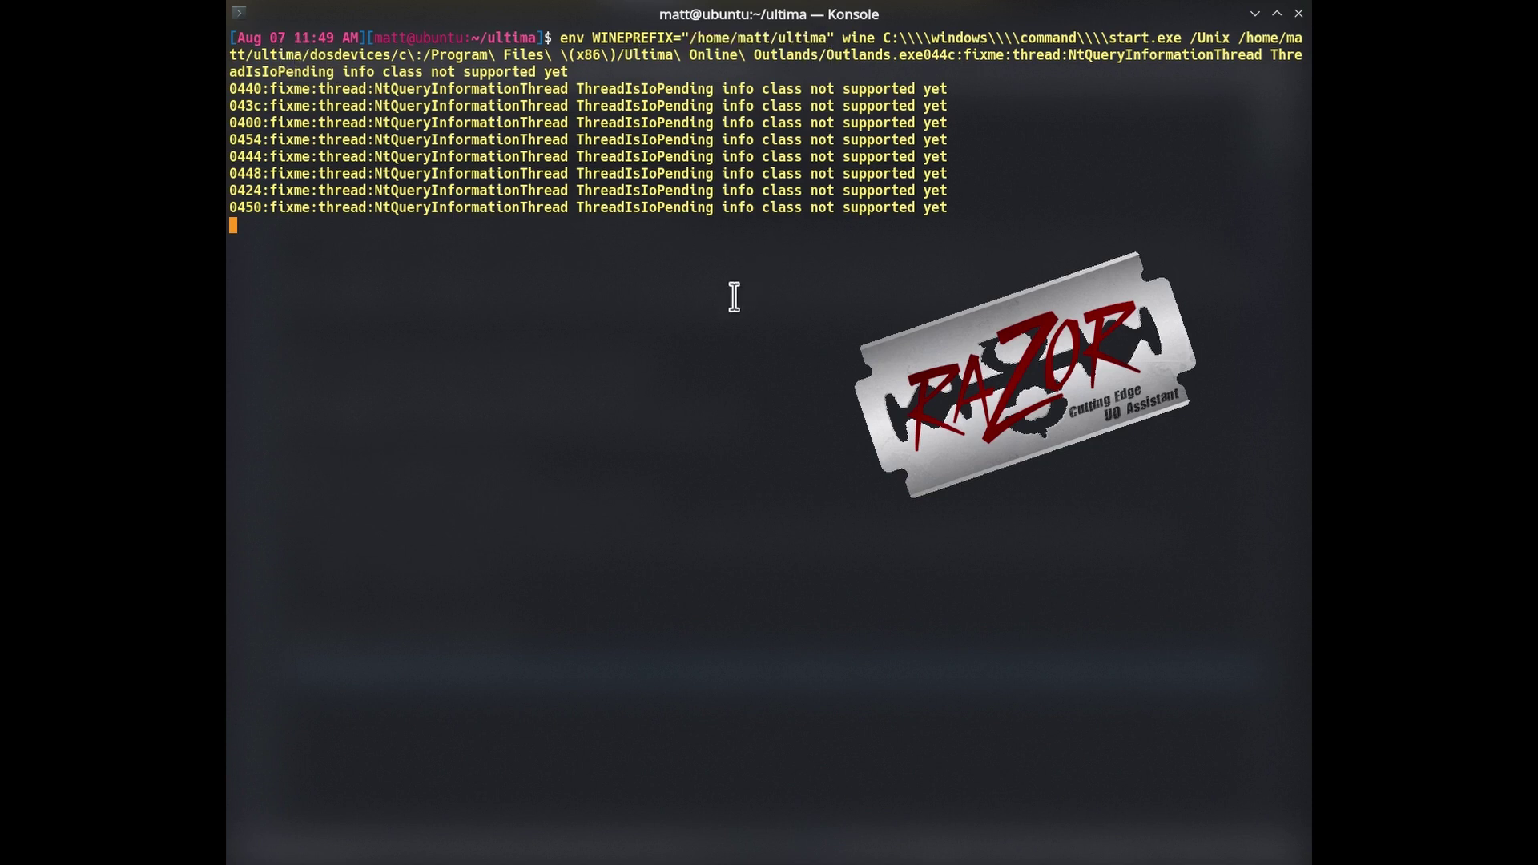
key(ctrl+c)
key(Return)
key(Return)
key(Return)
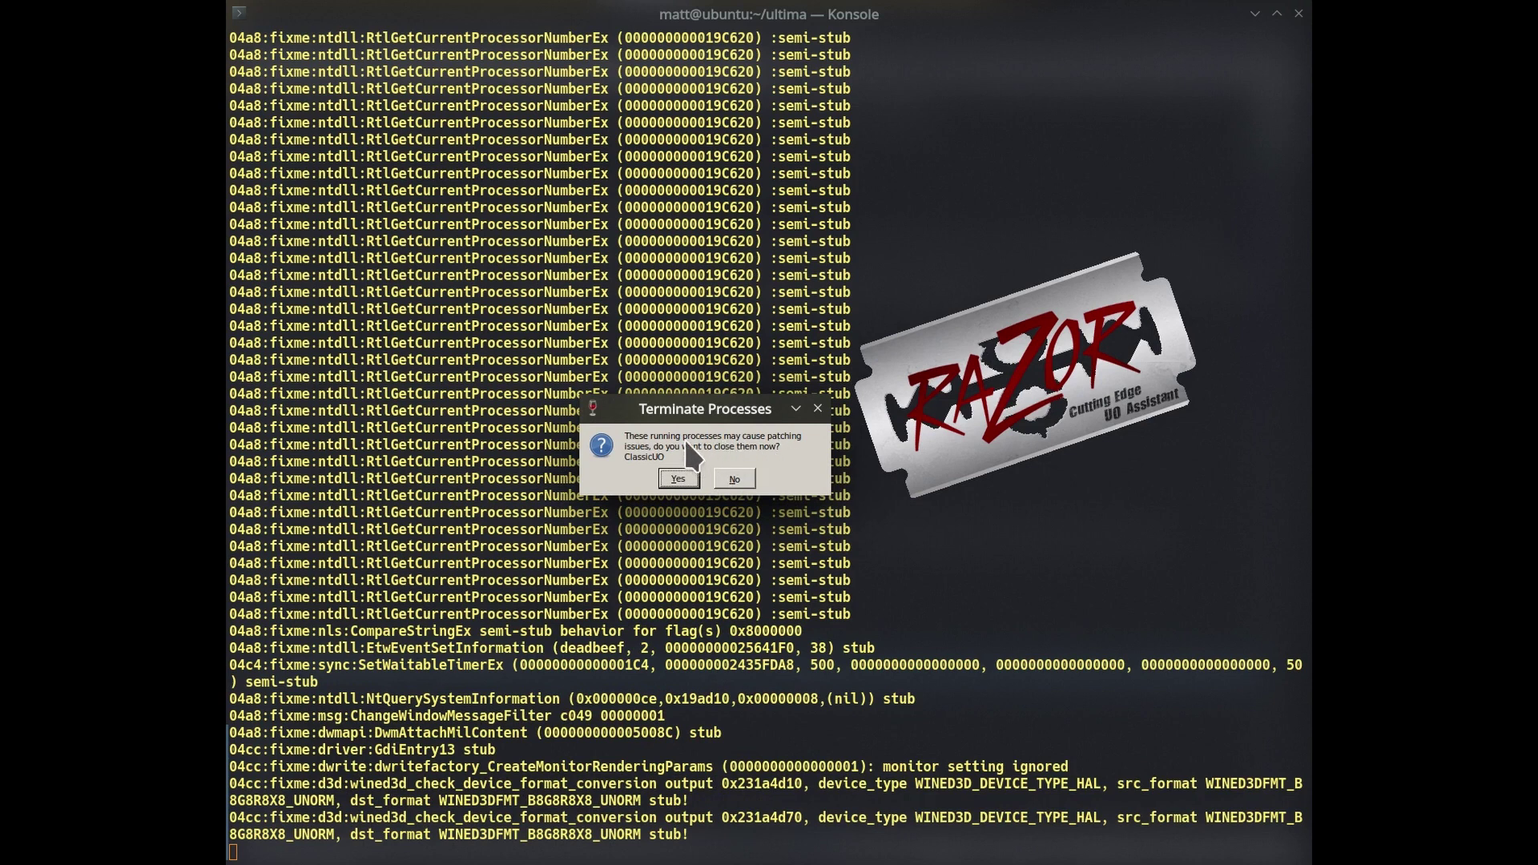
Let the launcher close the running ClassicUO, then start the game to its login screen with Razor.
click(686, 482)
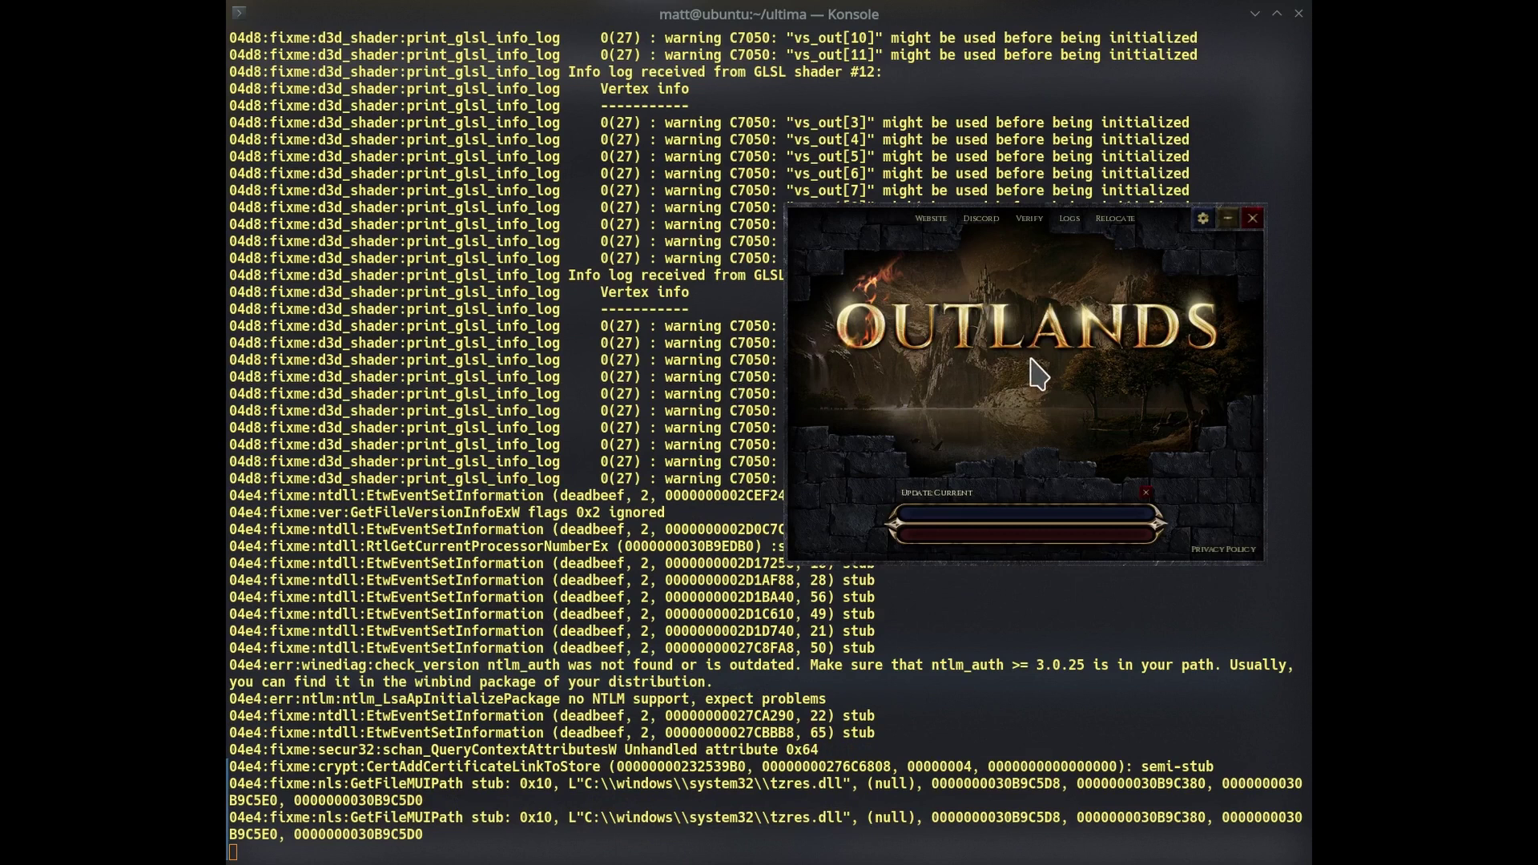
drag(1050, 361, 829, 404)
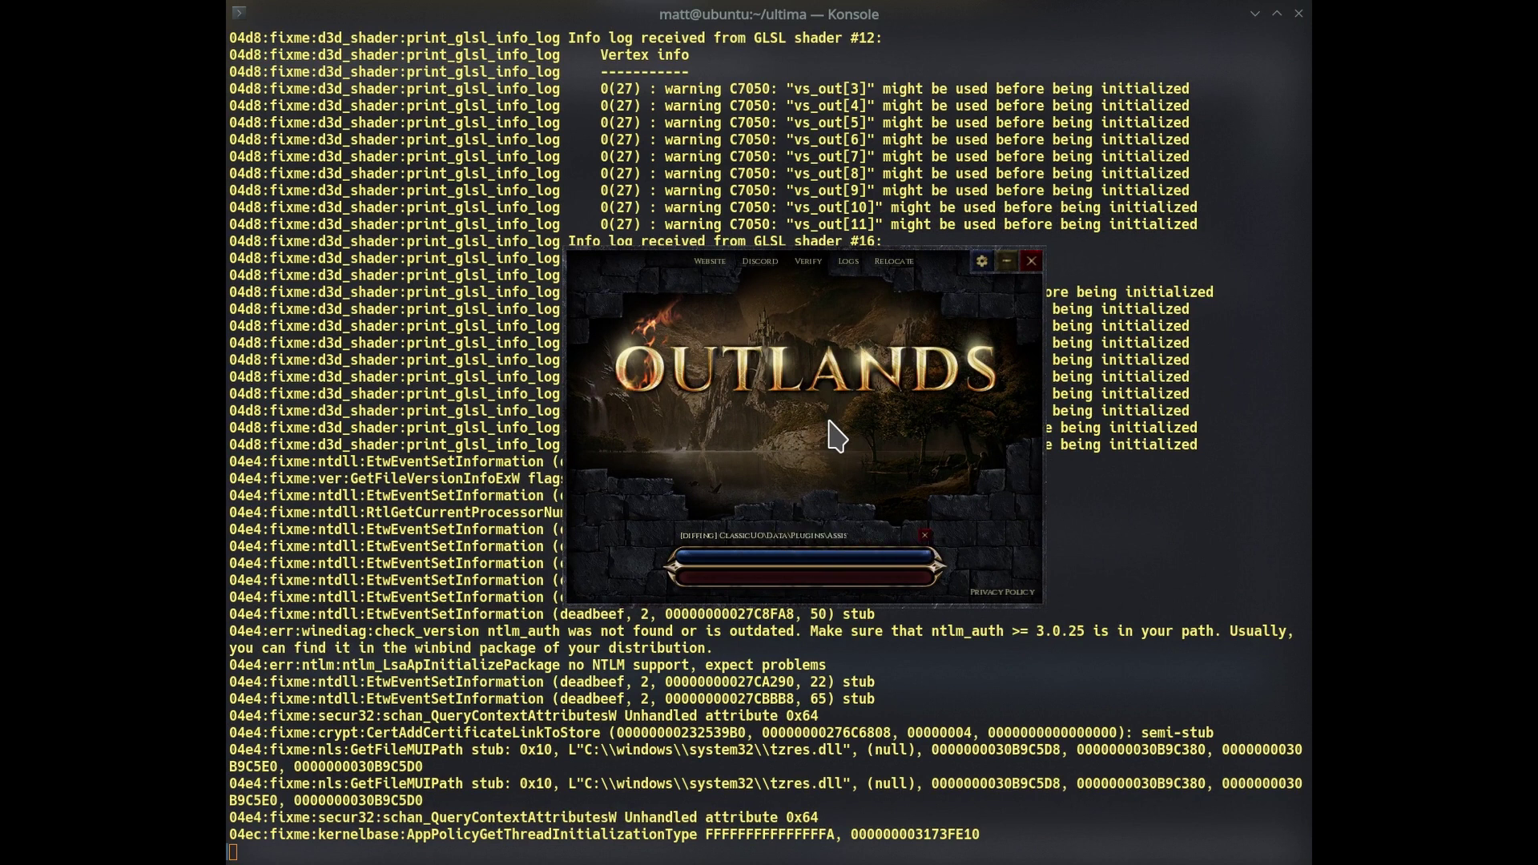
click(806, 458)
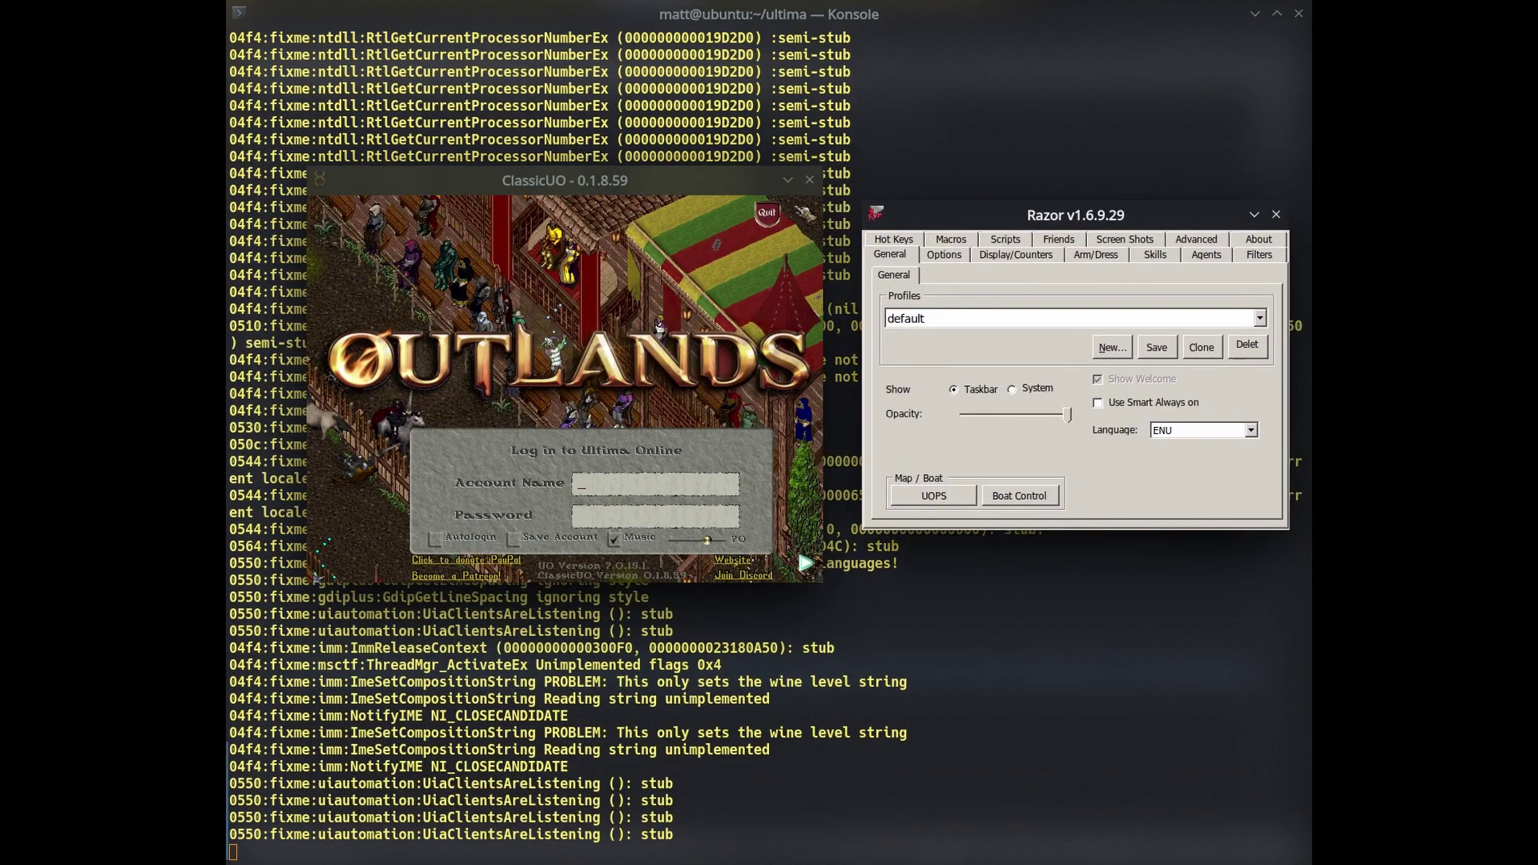
mouse_move(716, 181)
mouse_down()
mouse_move(718, 158)
mouse_move(735, 213)
mouse_move(723, 210)
mouse_up()
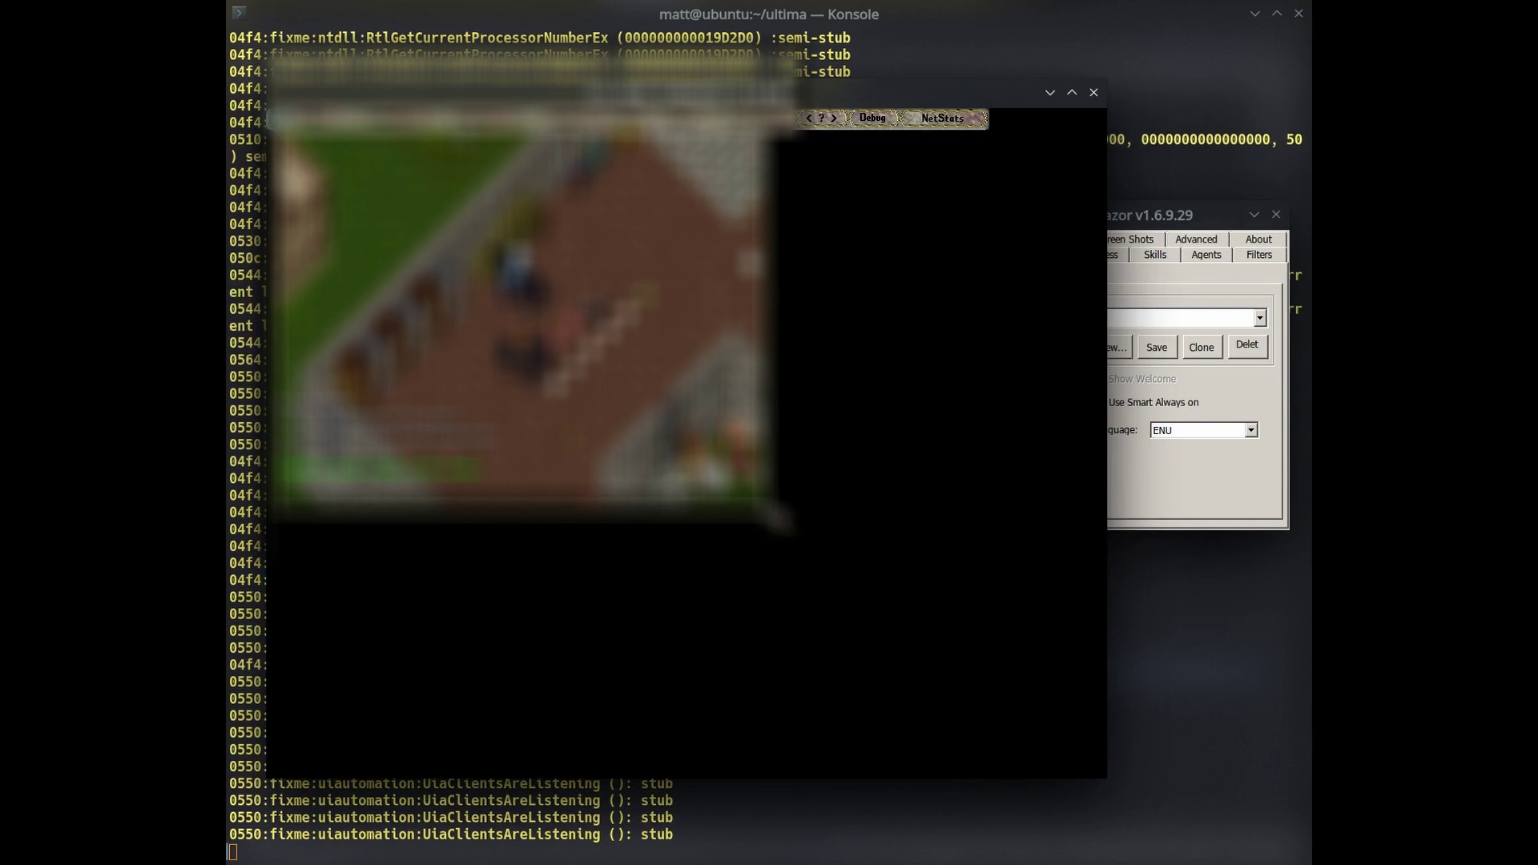
Enlarge the game view, shift it lower, and walk the character a few steps north.
mouse_move(799, 544)
mouse_down()
mouse_move(745, 556)
mouse_move(798, 565)
mouse_up()
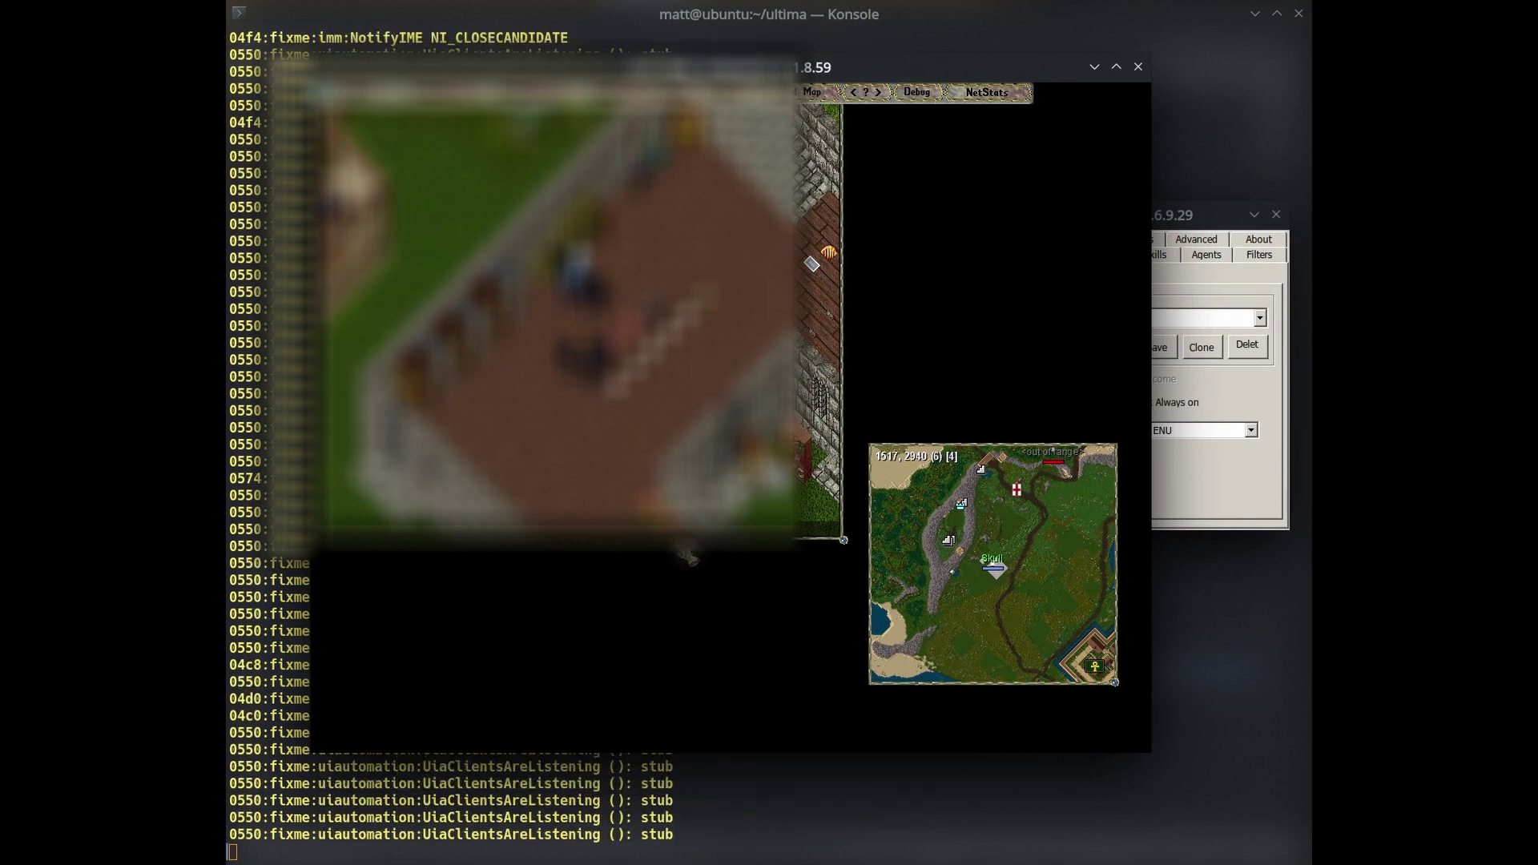
drag(694, 556, 704, 659)
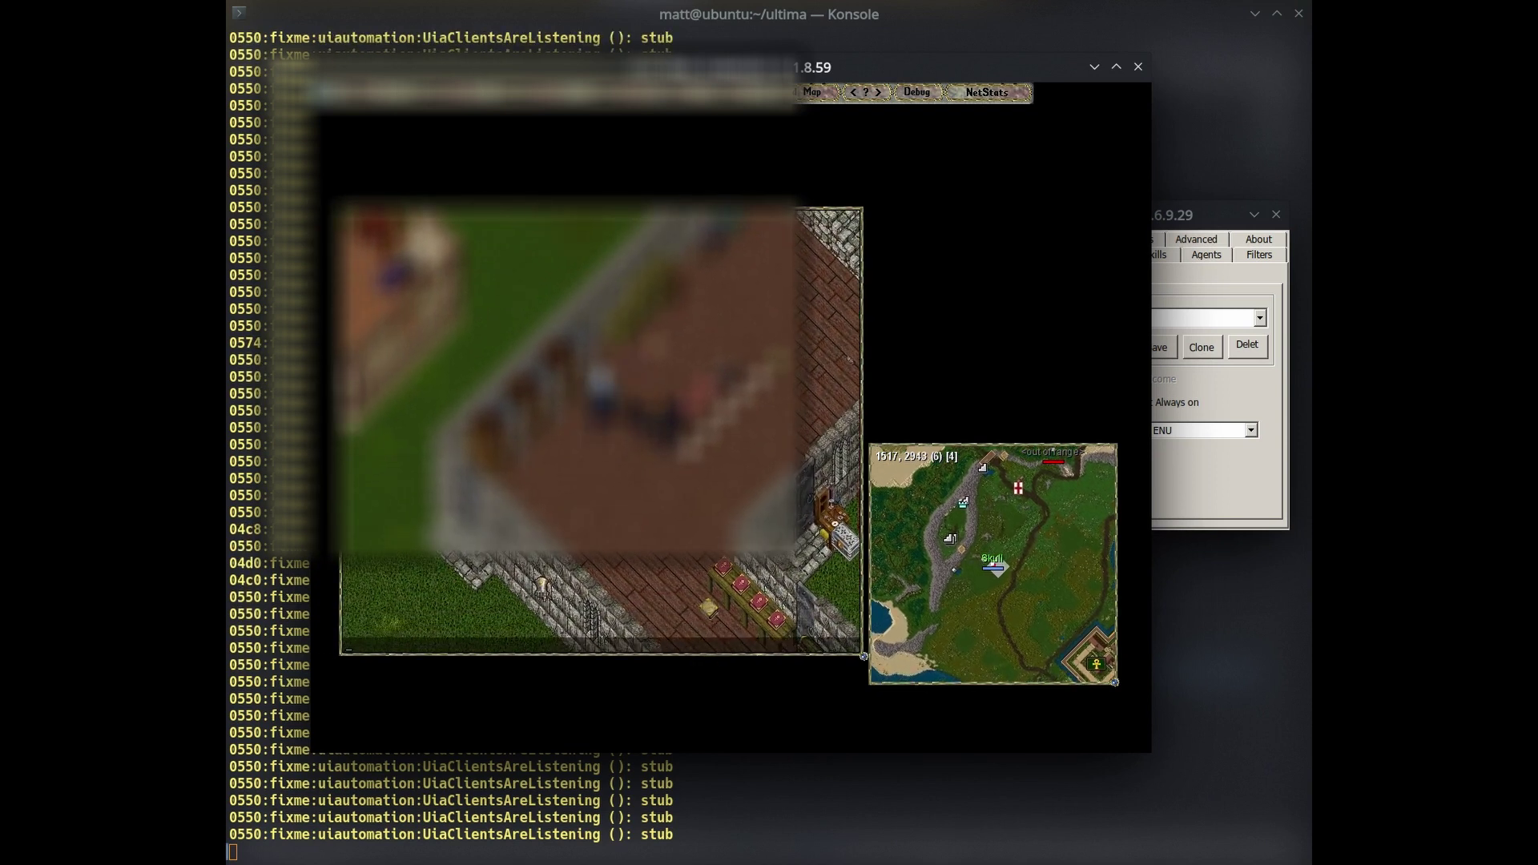
right_click(831, 350)
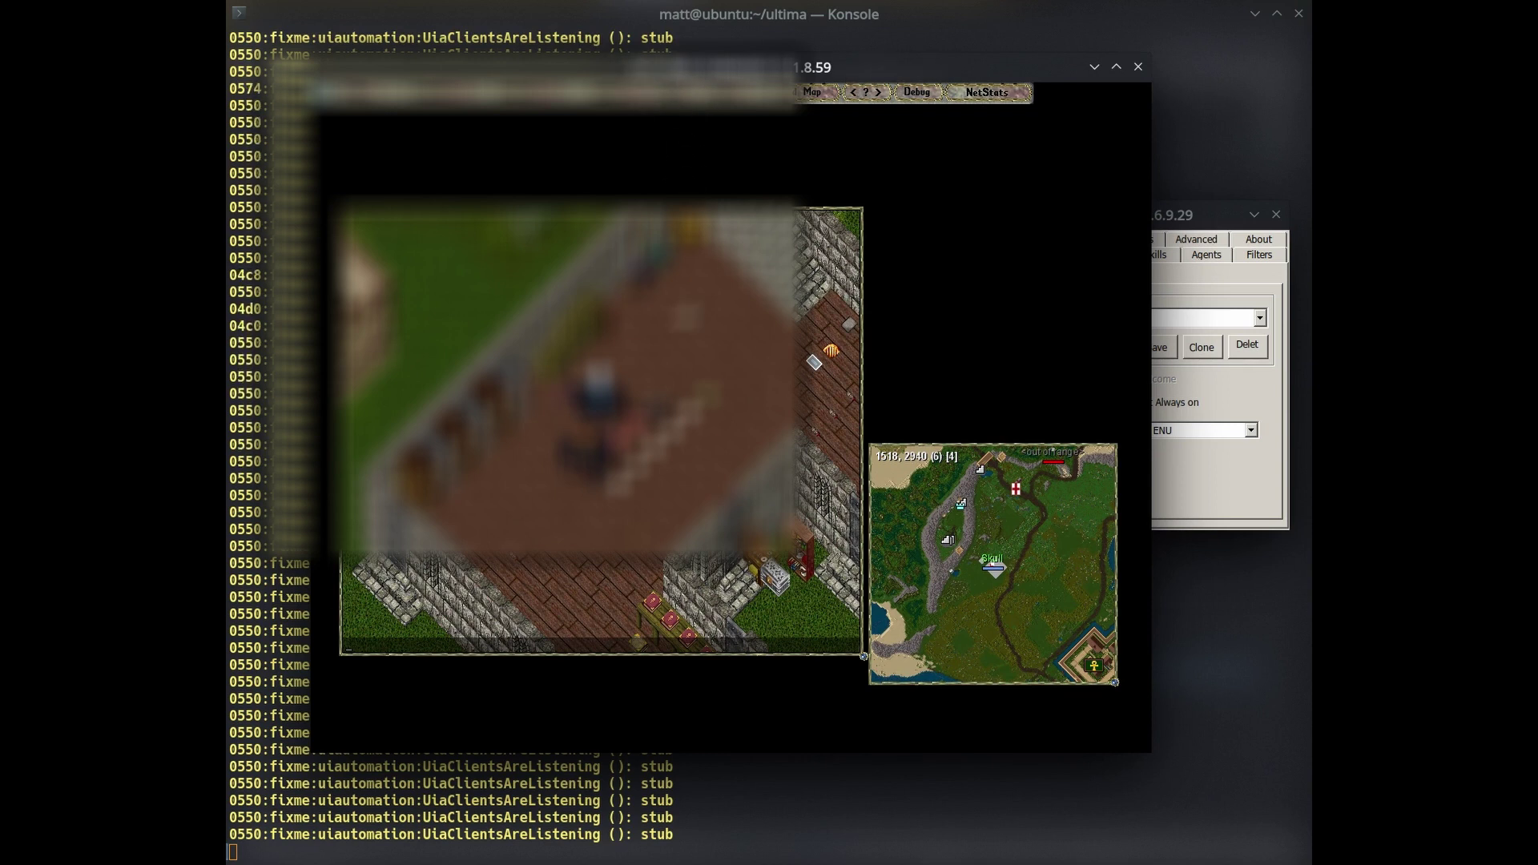
Close ClassicUO and select the Outlands launch command on line 35 in KWrite.
click(1139, 67)
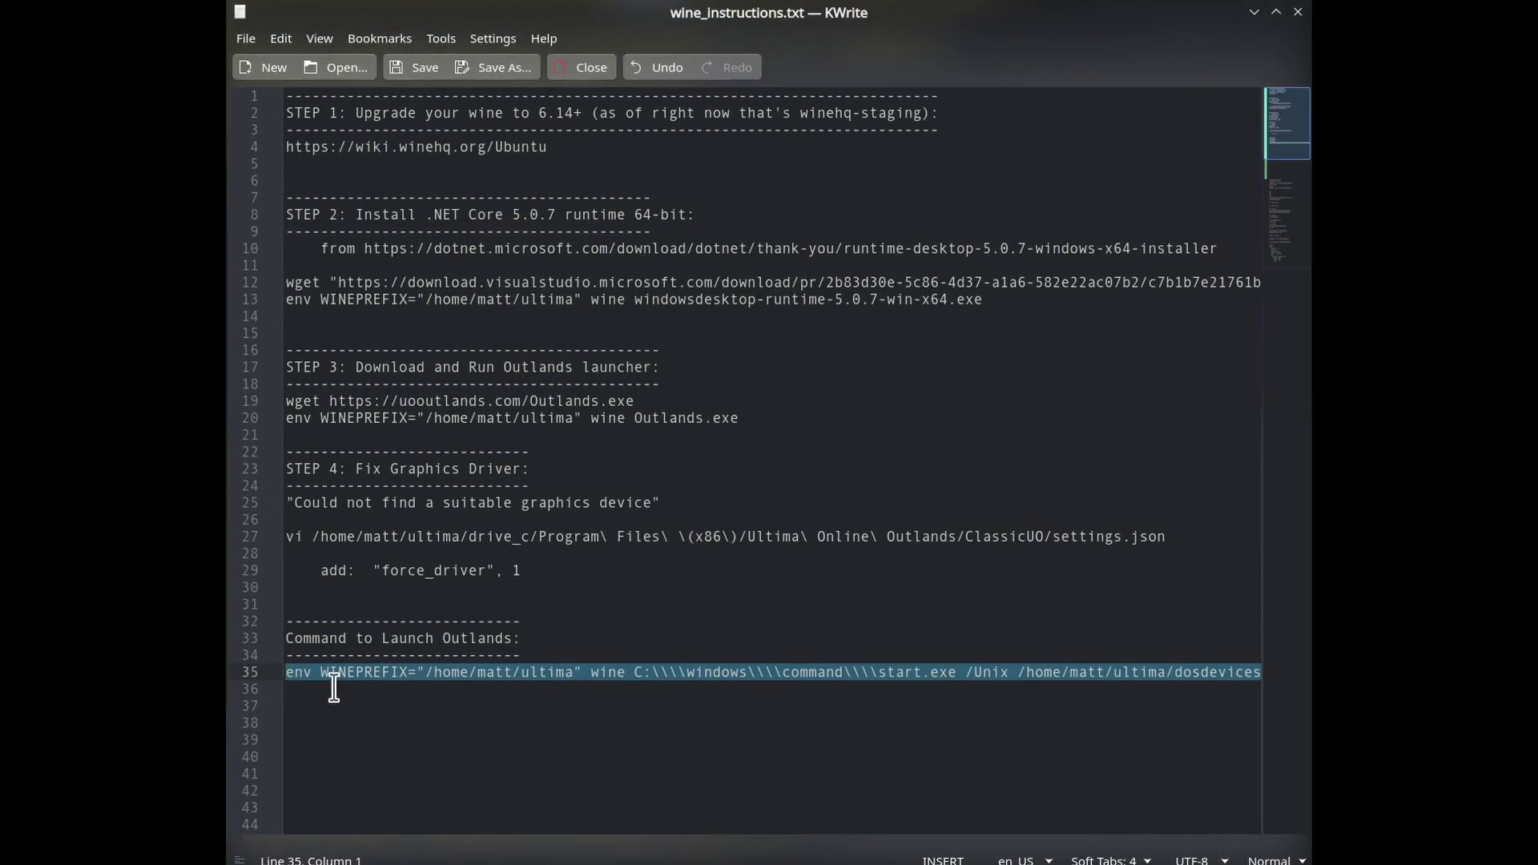
click(325, 682)
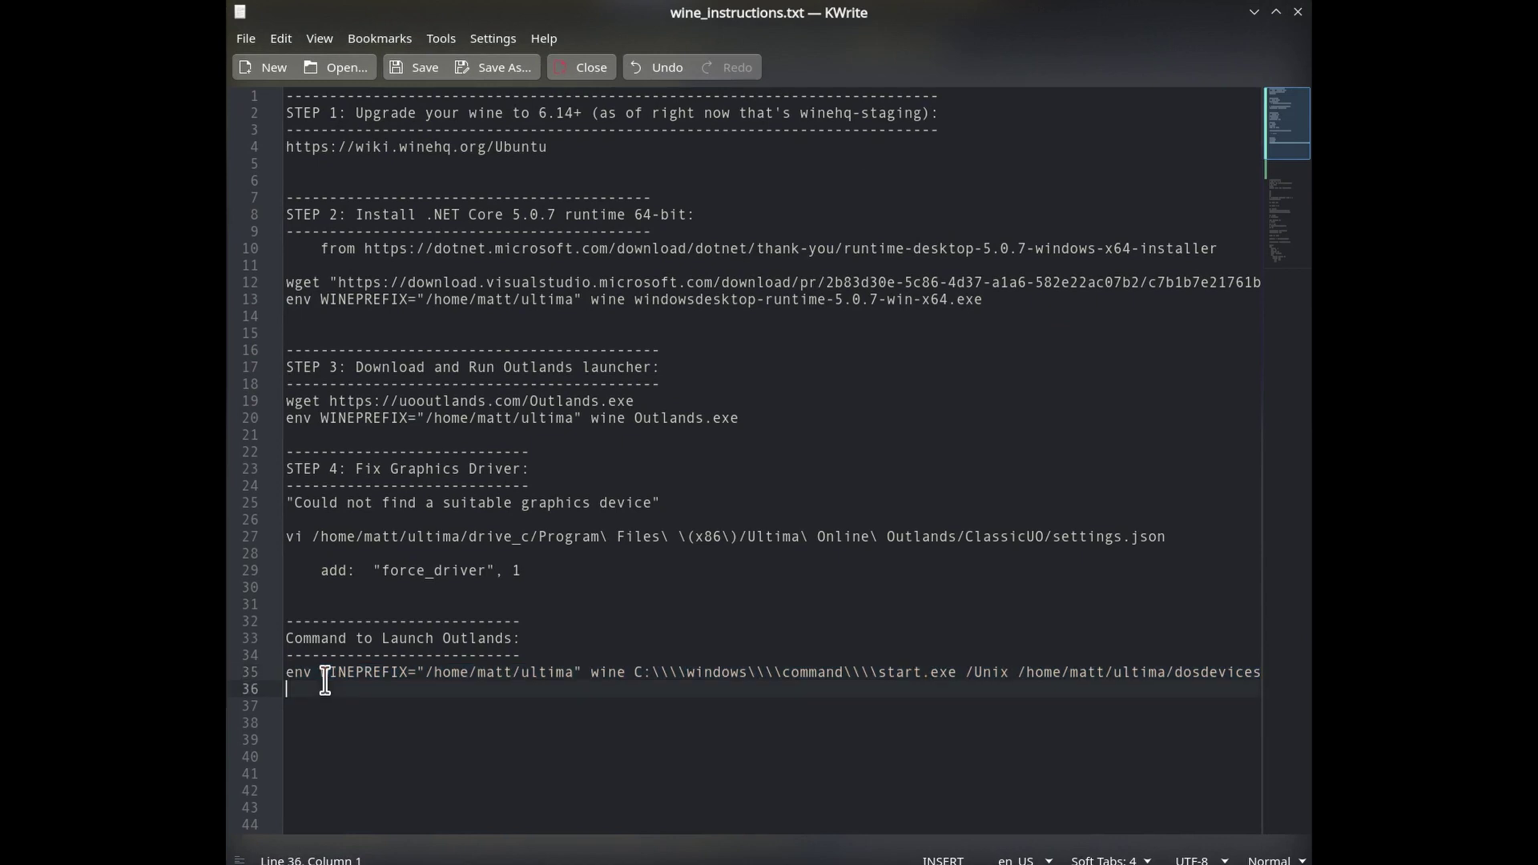
key(End)
key(shift+Home)
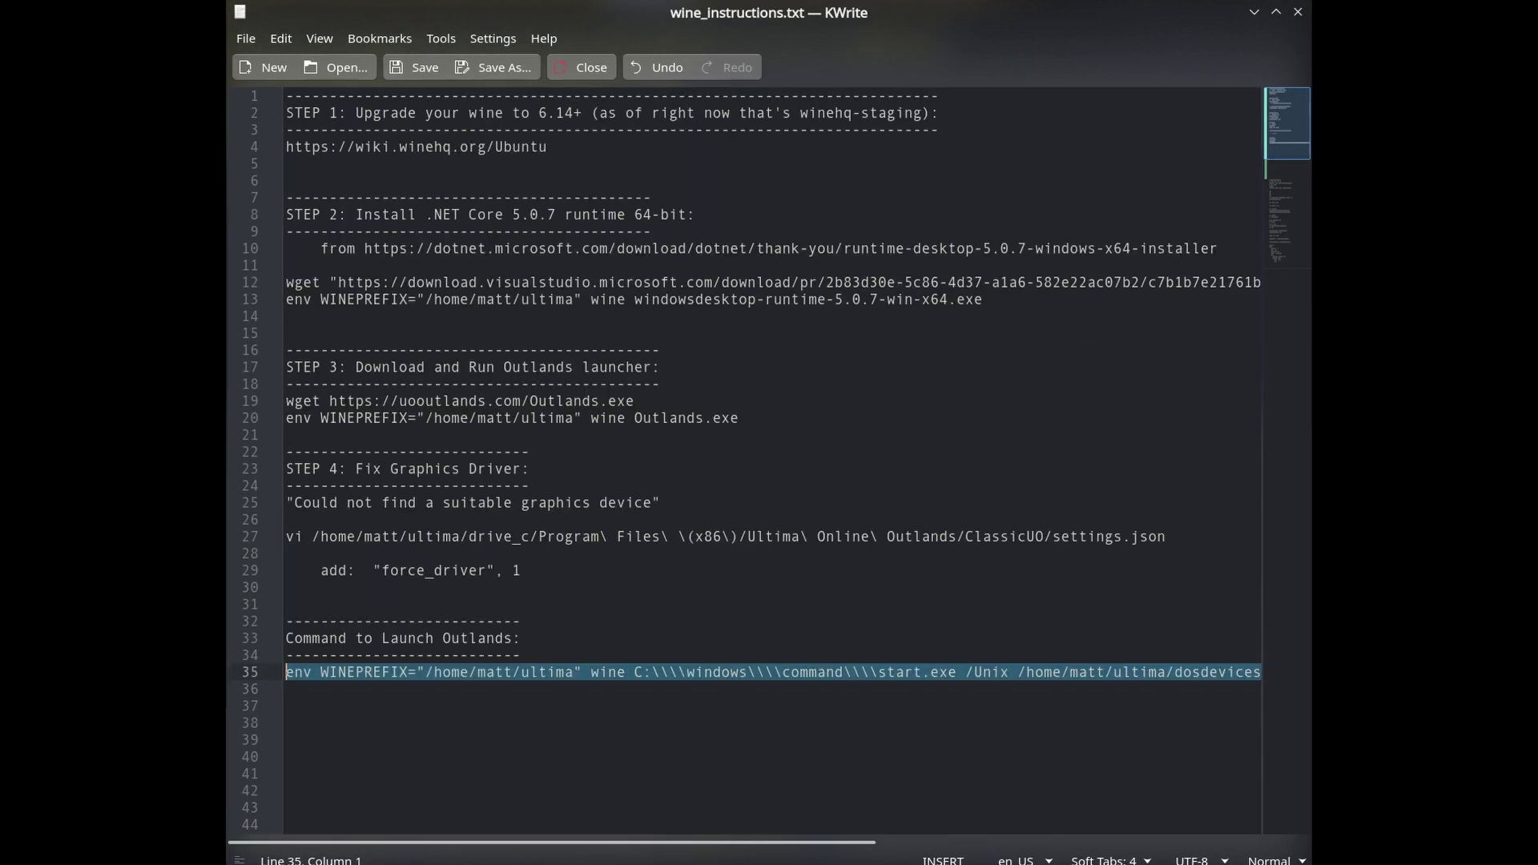